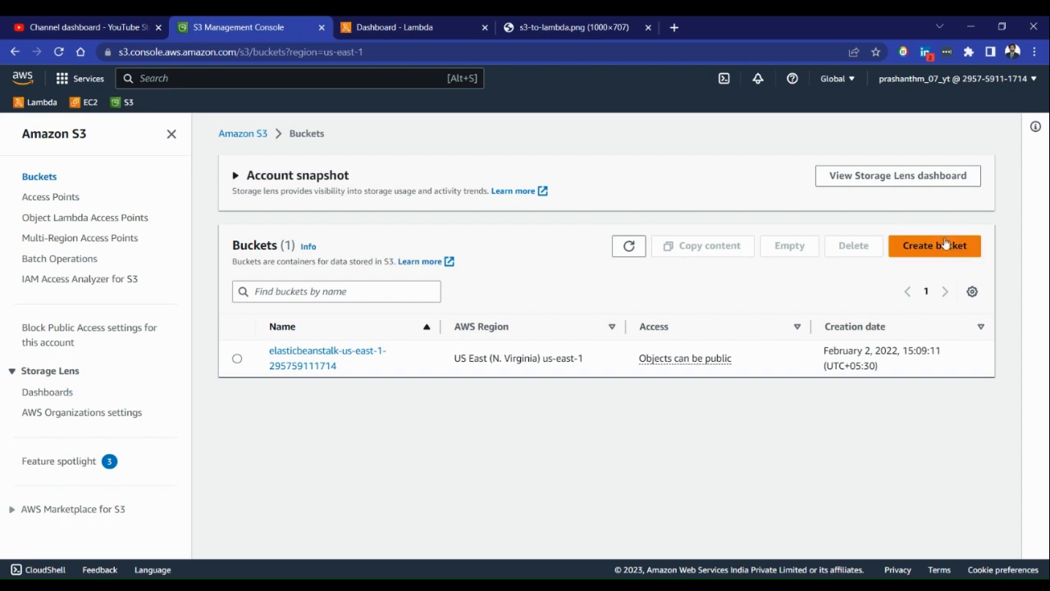
Start creating a new S3 bucket and name it s3-tolambdatut
click(949, 316)
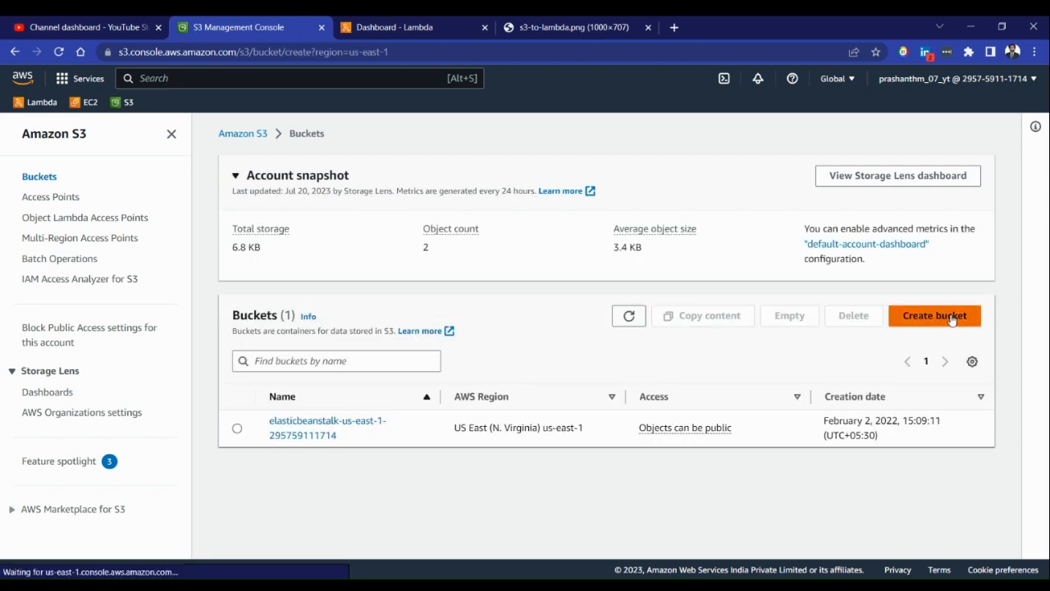
click(277, 300)
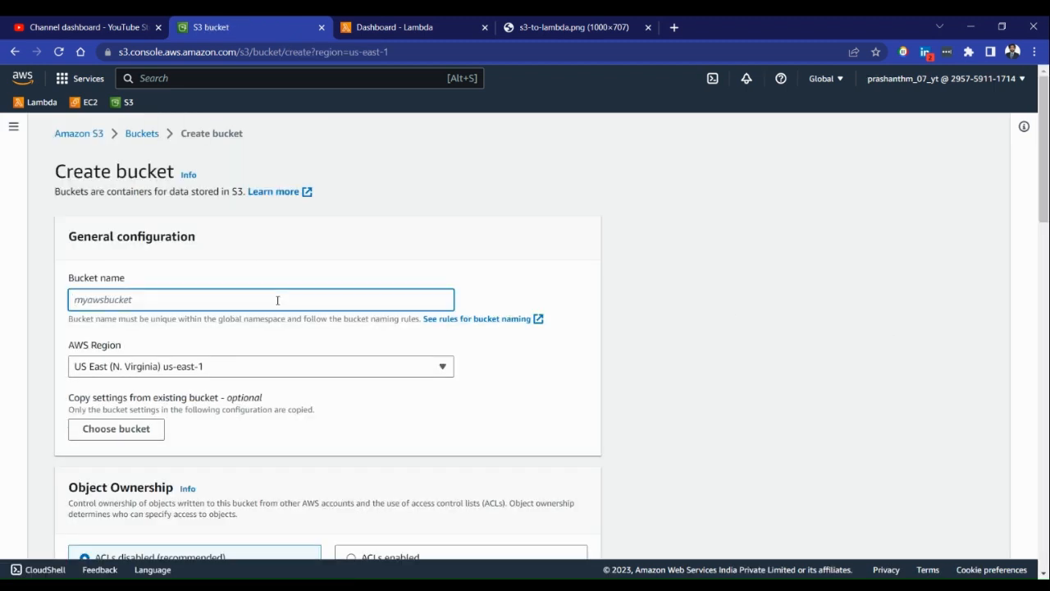
text(s3-tolanbda)
key(BackSpace)
key(BackSpace)
key(BackSpace)
text(ambda)
key(Tab)
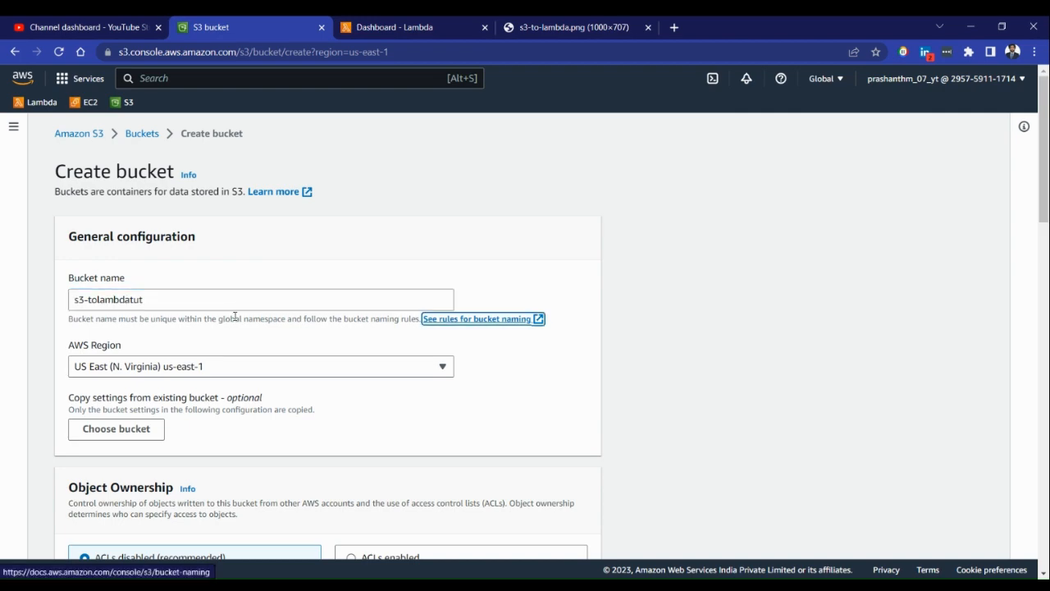
Create the bucket with all remaining settings at their defaults and open the s3-tolambdatut bucket
scroll(244, 304, down, 2)
scroll(248, 284, down, 1)
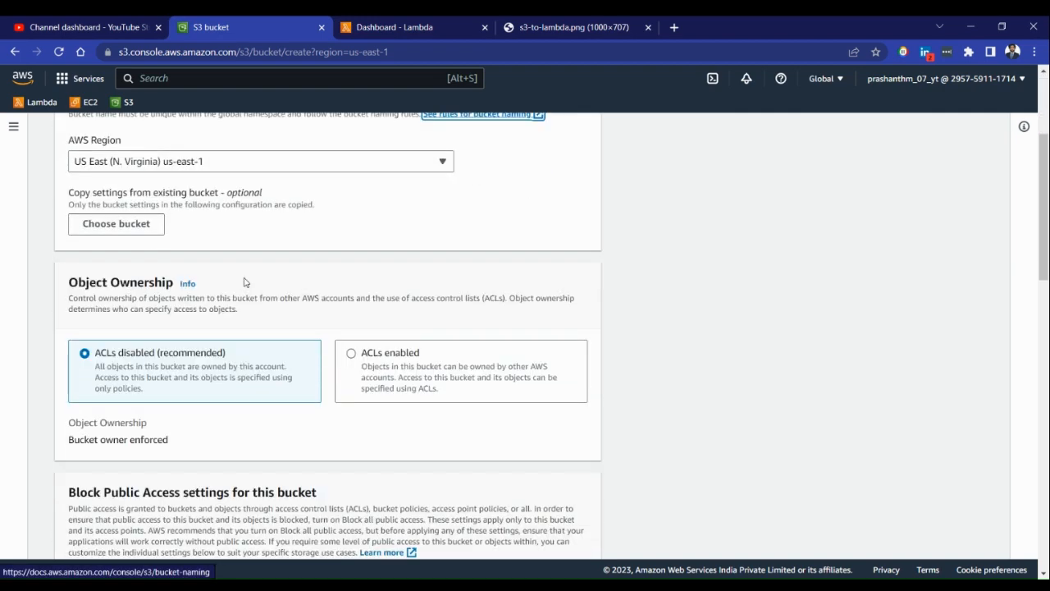
scroll(243, 282, down, 2)
scroll(246, 272, down, 5)
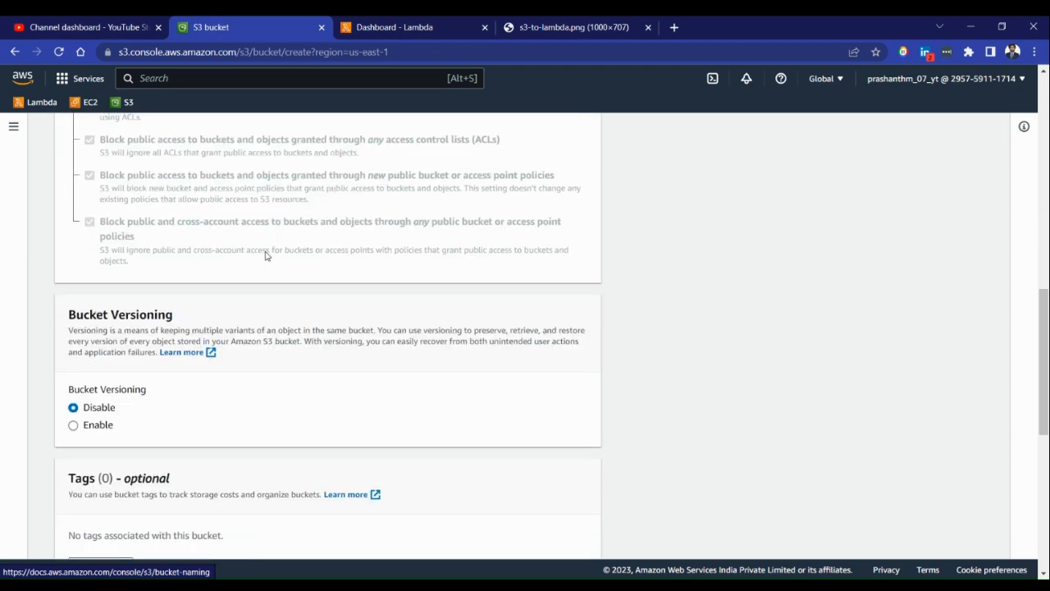
scroll(265, 255, down, 7)
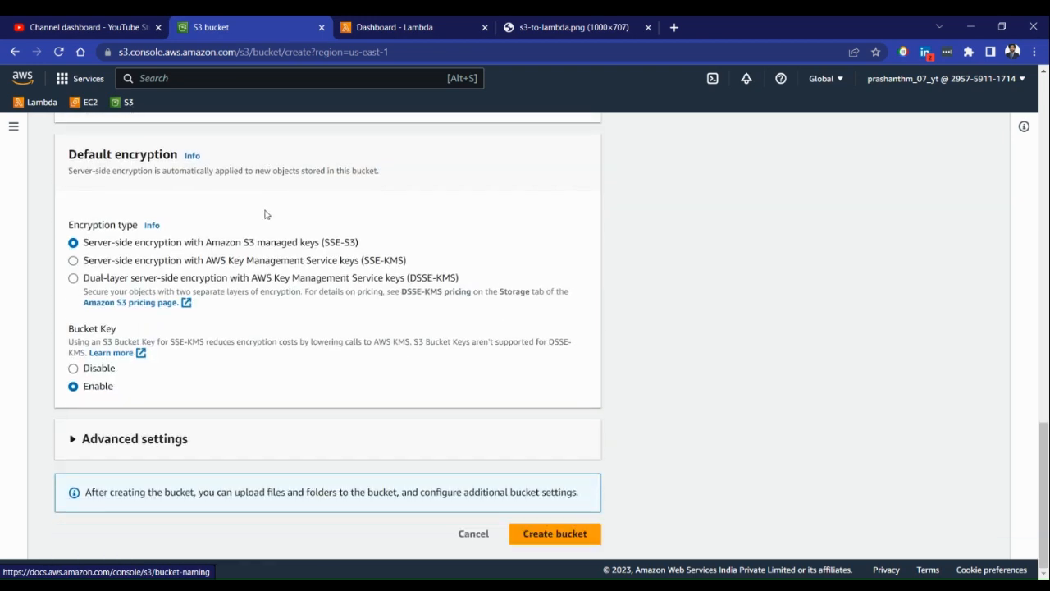
click(558, 534)
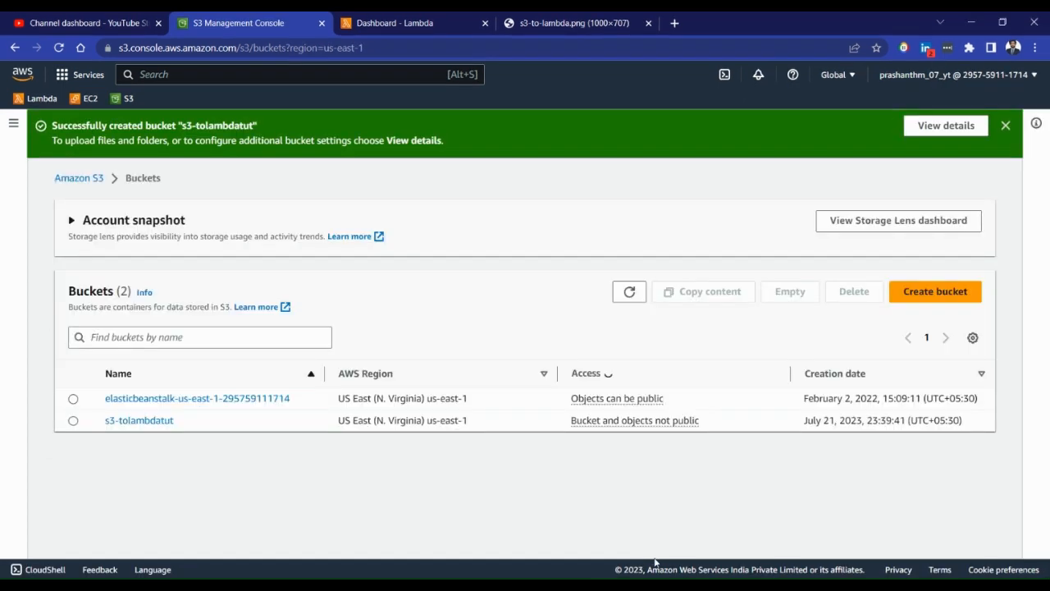
click(140, 477)
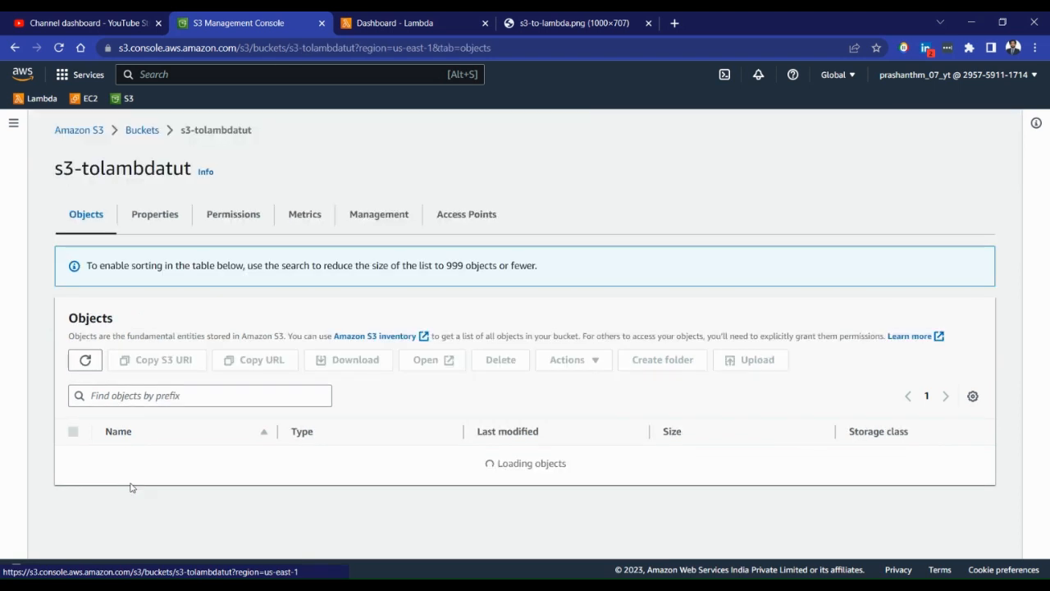
Switch to the Lambda console and start a function authored from scratch, named get-s3-object
click(382, 17)
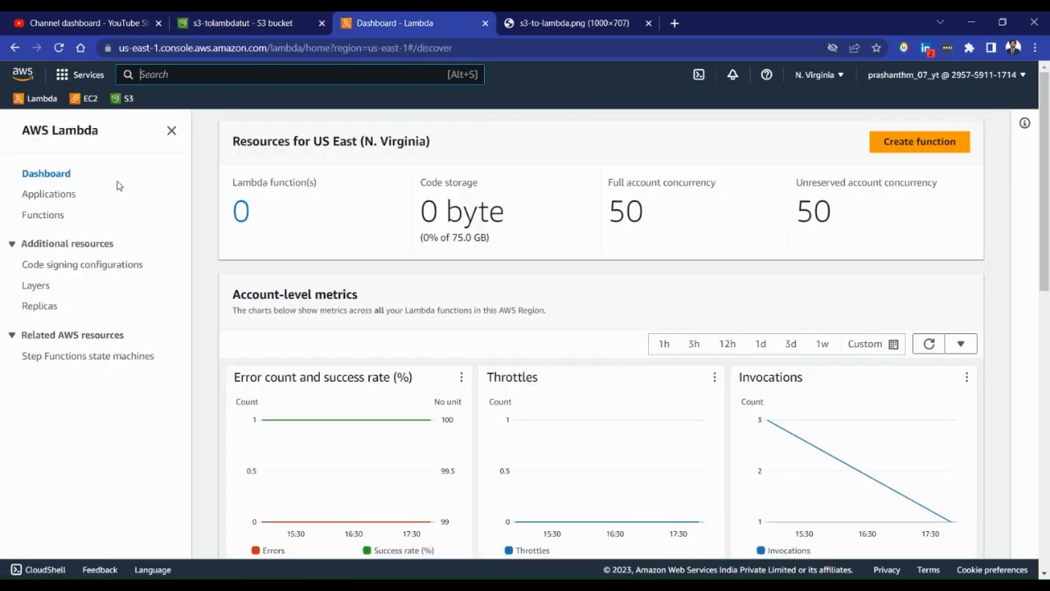
click(41, 215)
click(909, 170)
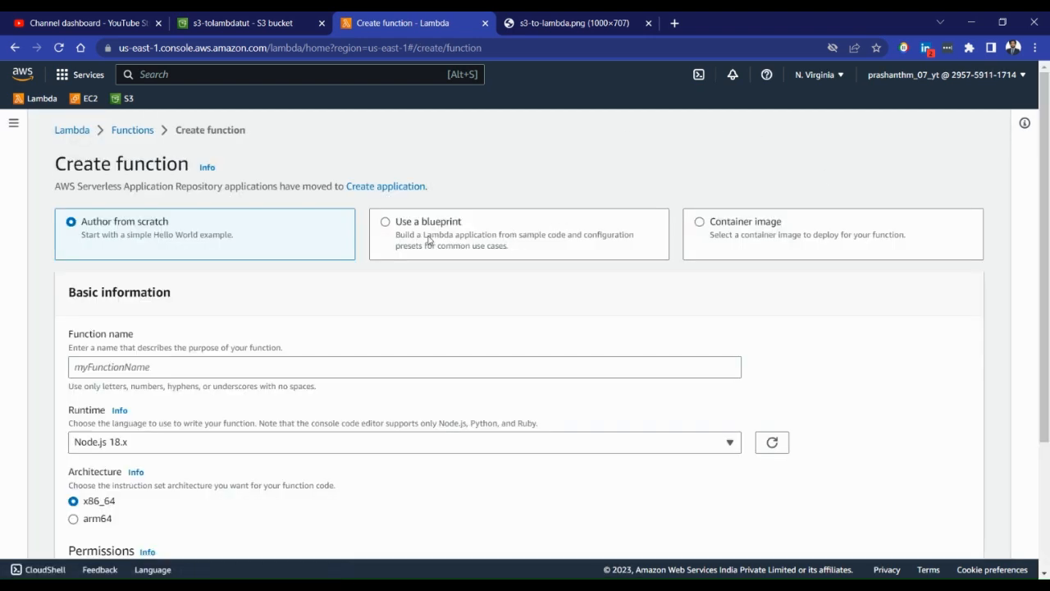
scroll(432, 240, down, 1)
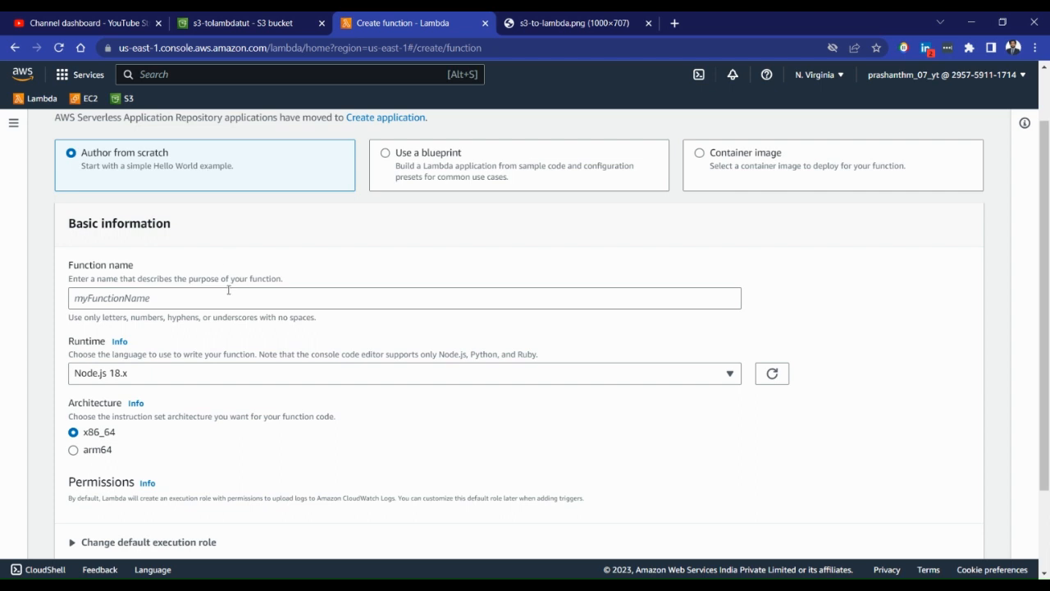
click(226, 293)
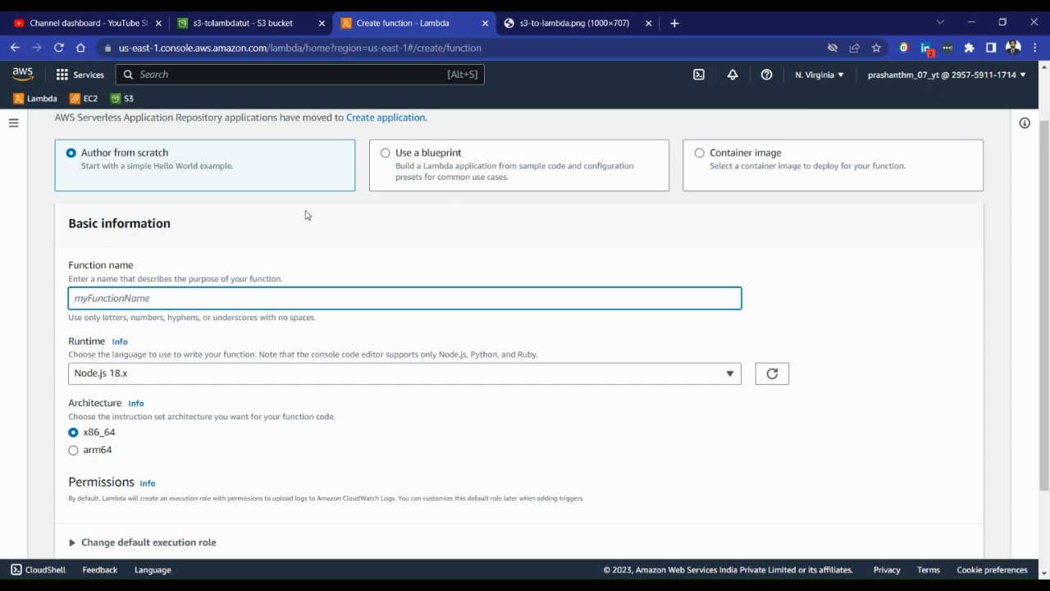
text(g)
key(BackSpace)
text(get)
key(BackSpace)
key(BackSpace)
key(BackSpace)
text(object)
Set the new function's runtime to Python 3.8
scroll(296, 237, down, 2)
click(531, 274)
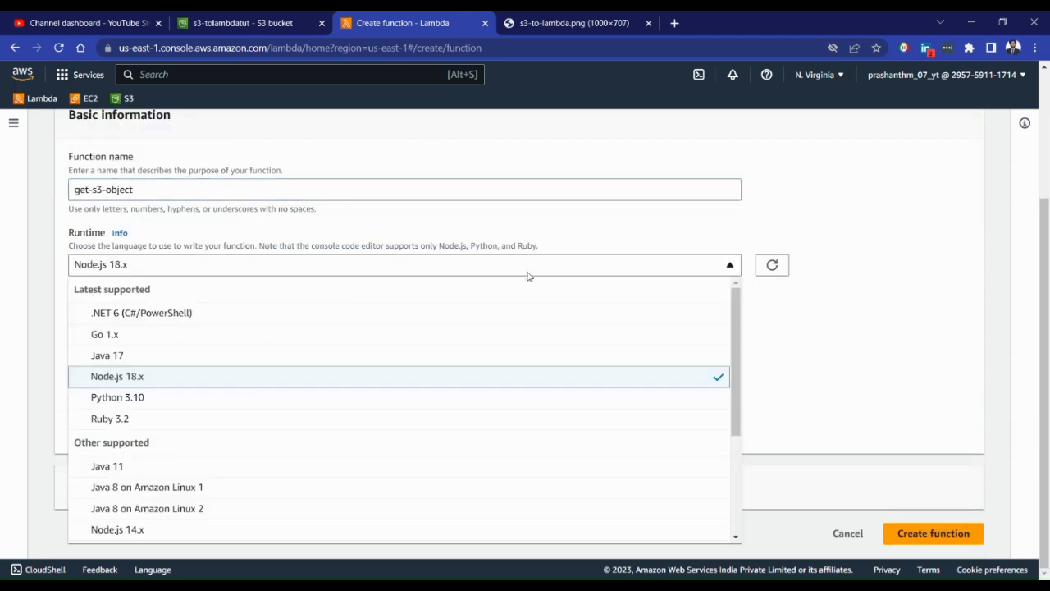
scroll(344, 399, down, 5)
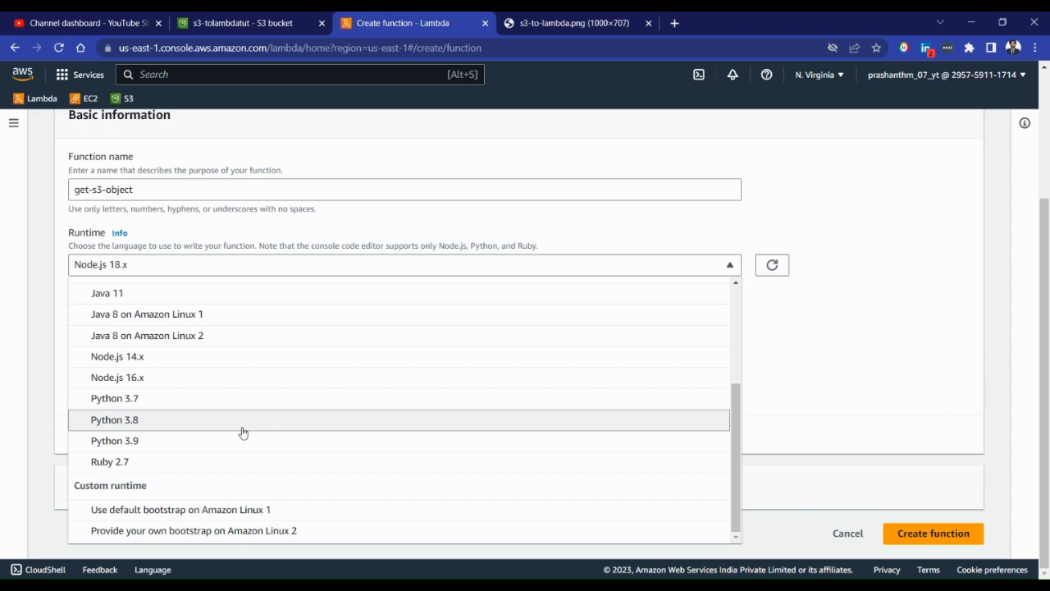
click(190, 426)
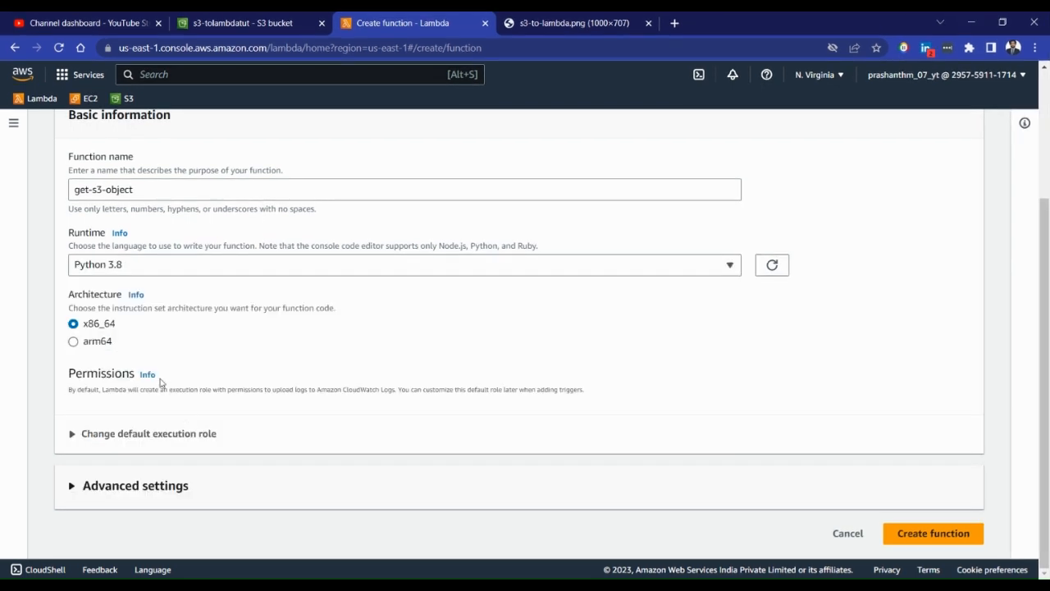
Review the execution role and advanced settings, keep their defaults, and create the get-s3-object function
click(101, 433)
scroll(162, 369, down, 2)
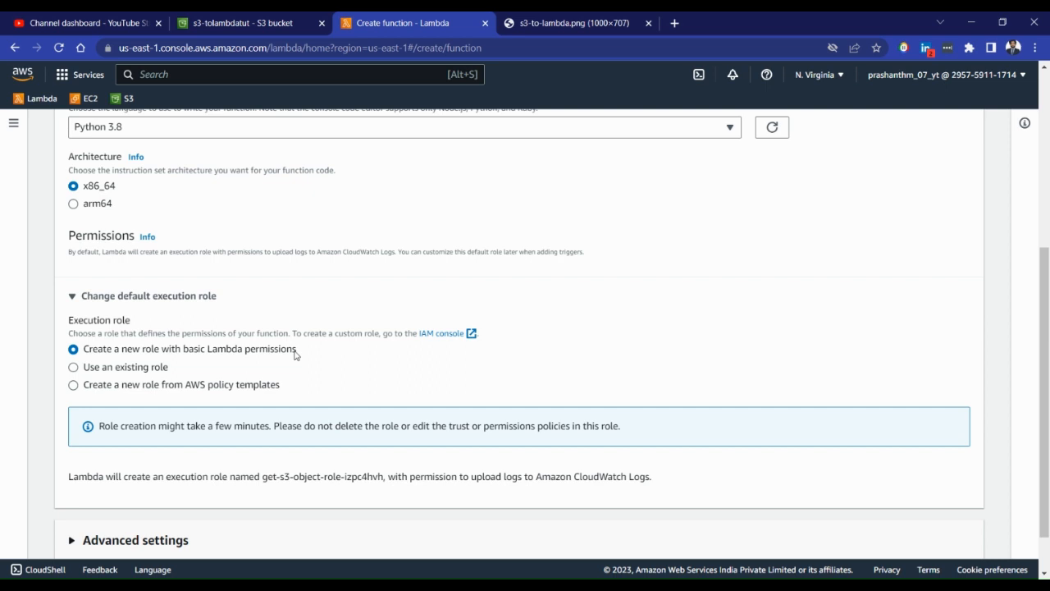
click(166, 297)
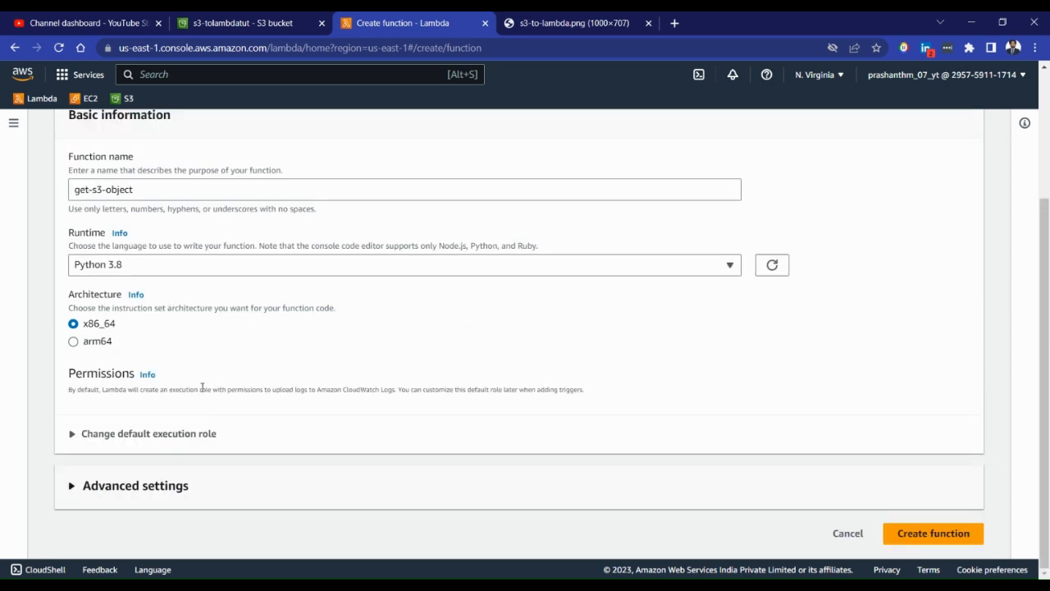
click(168, 498)
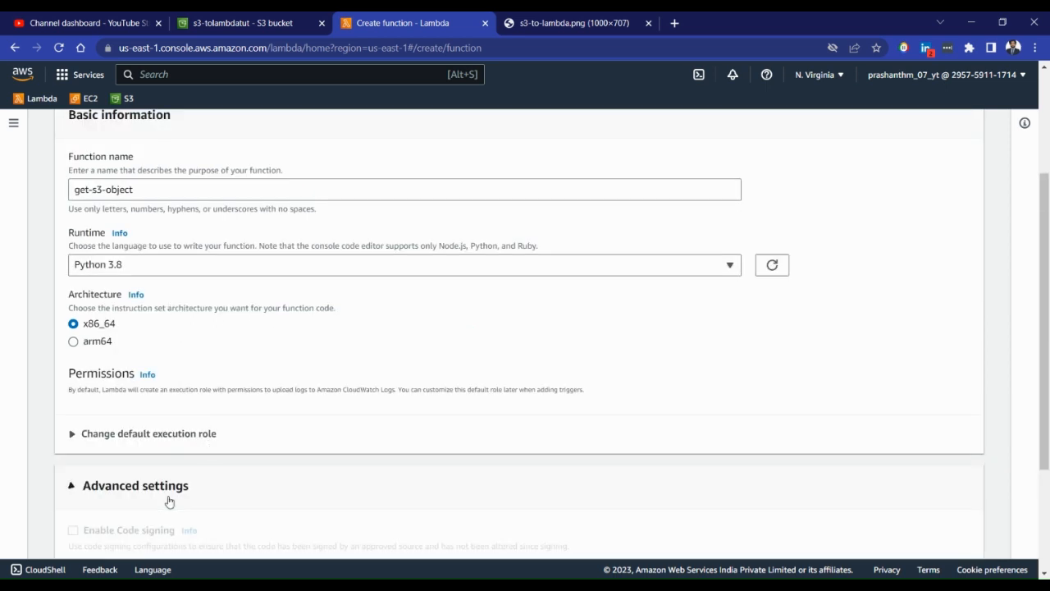
scroll(176, 410, down, 1)
click(187, 360)
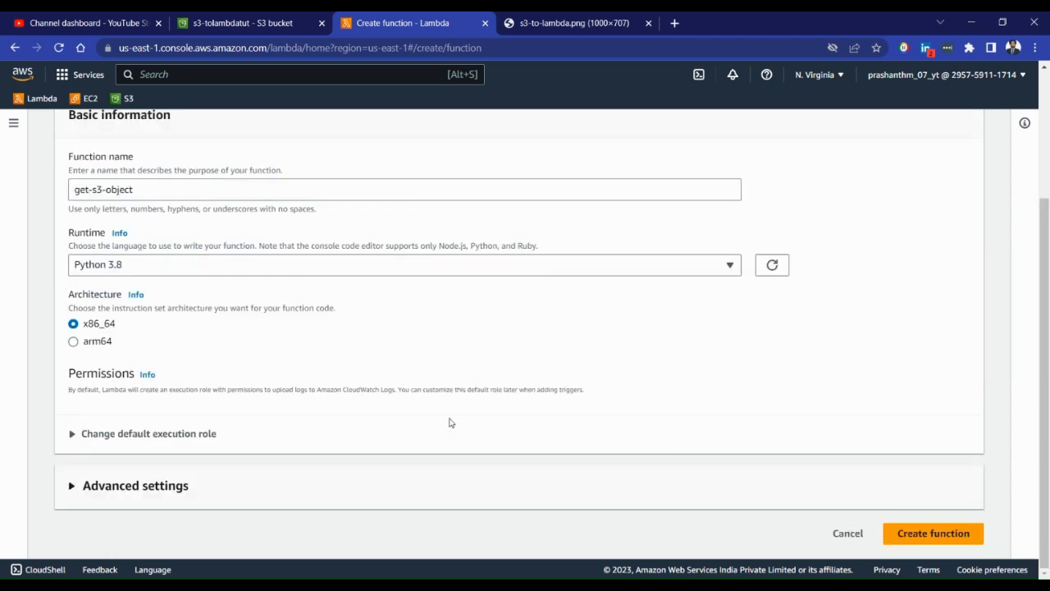
click(944, 539)
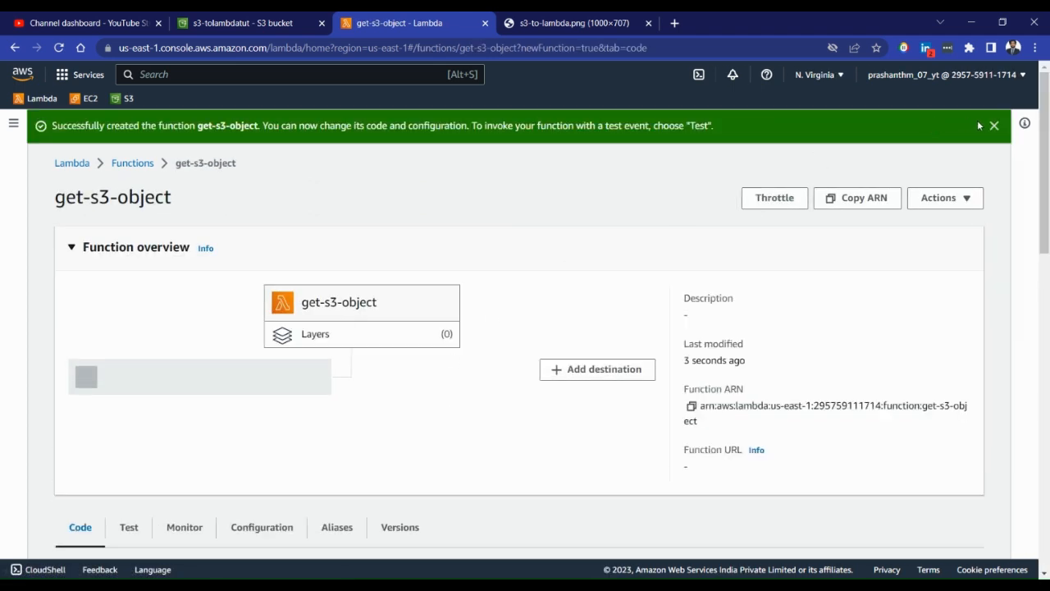
click(992, 127)
Invoke the function with an unsaved test event from the hello-world template and check the response body
scroll(314, 328, down, 3)
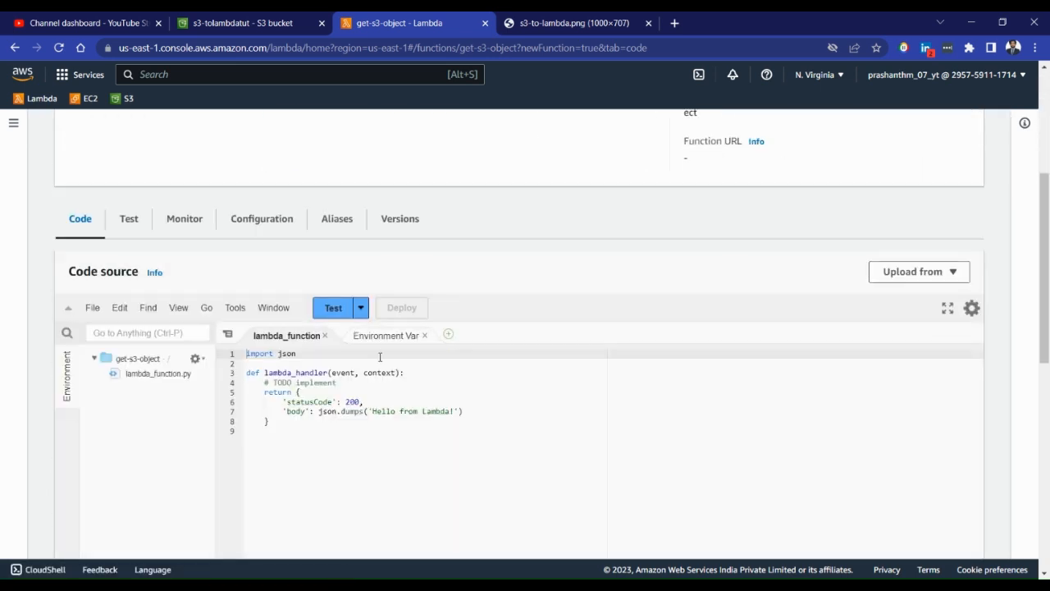
click(335, 315)
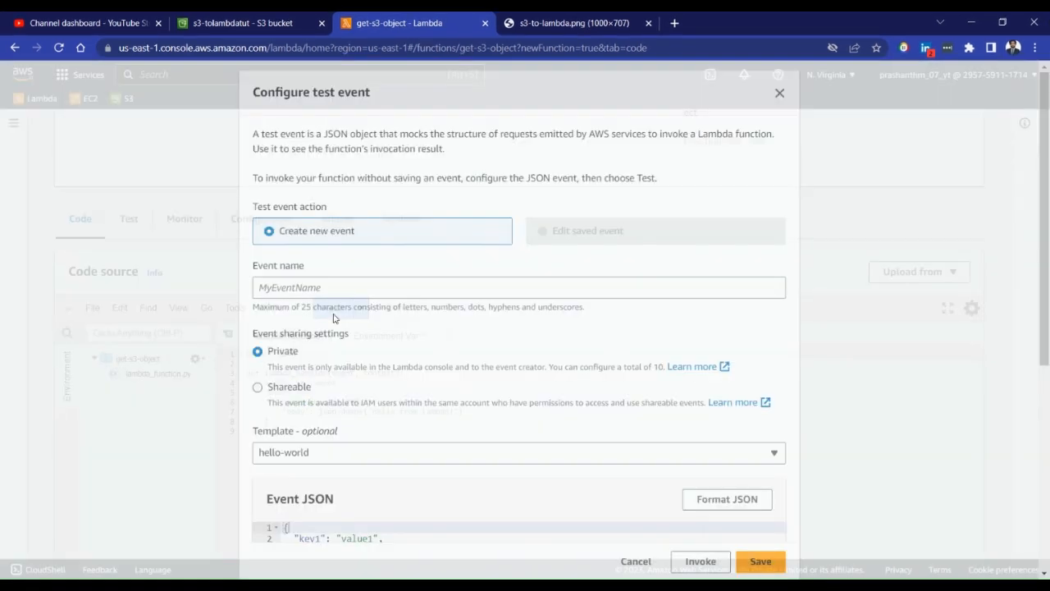
scroll(353, 295, down, 1)
click(357, 219)
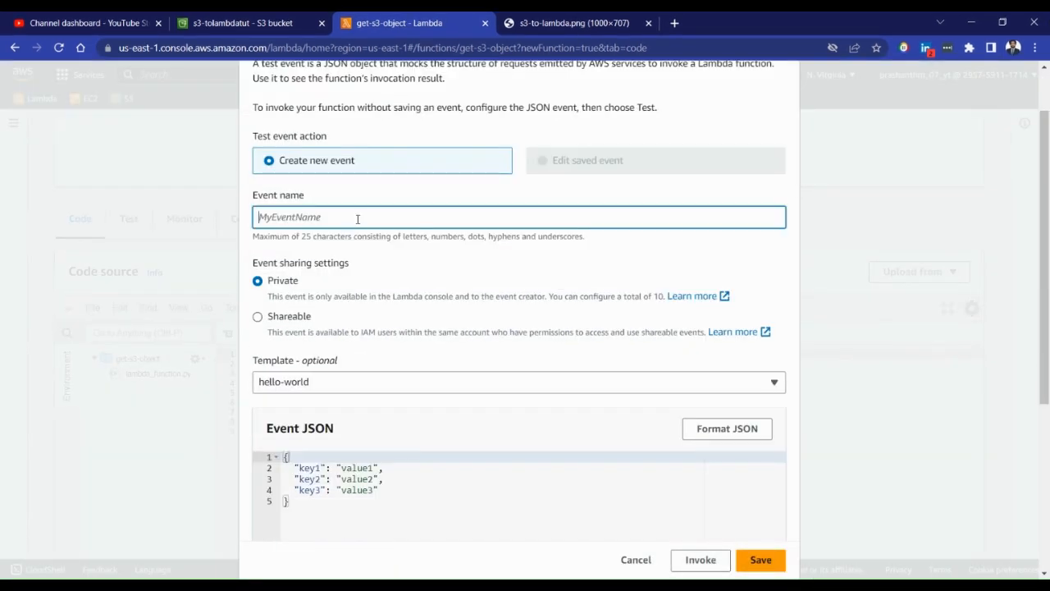
scroll(709, 474, down, 3)
click(700, 559)
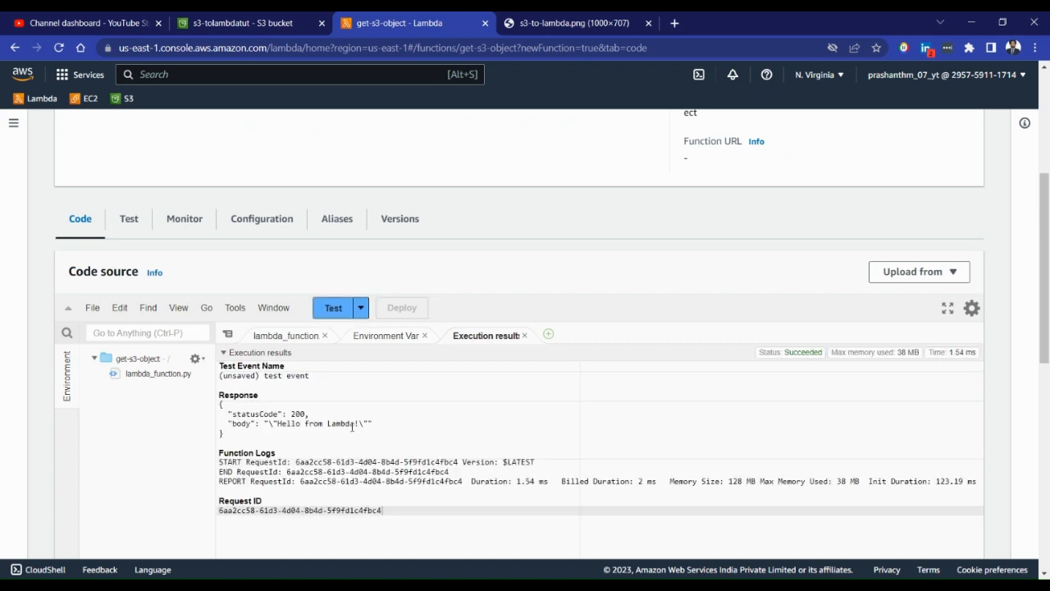
drag(285, 424, 373, 425)
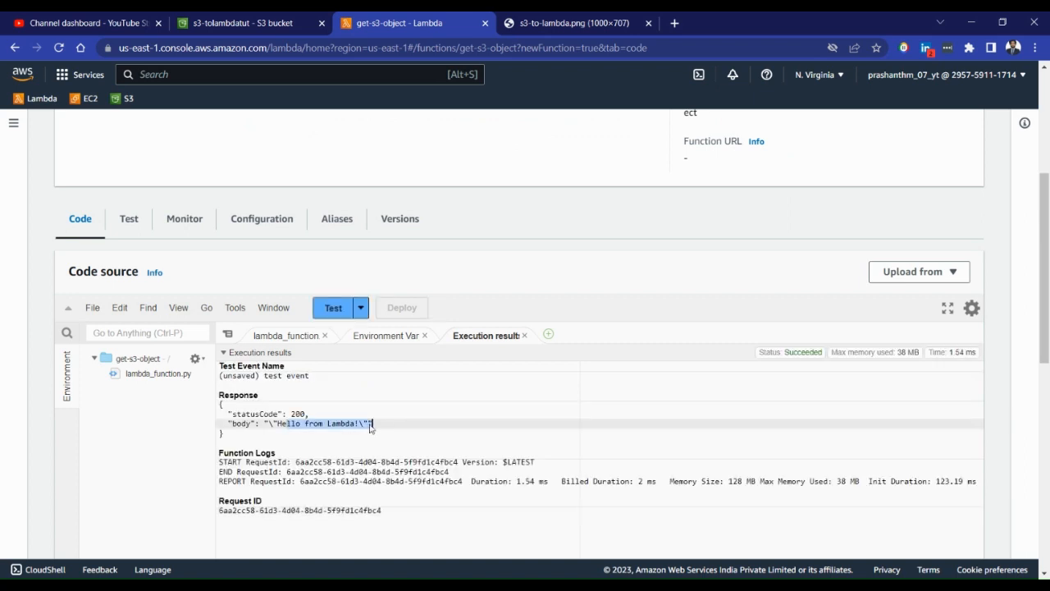
Return to the lambda_function code and close the environment variables file in the code editor
click(289, 338)
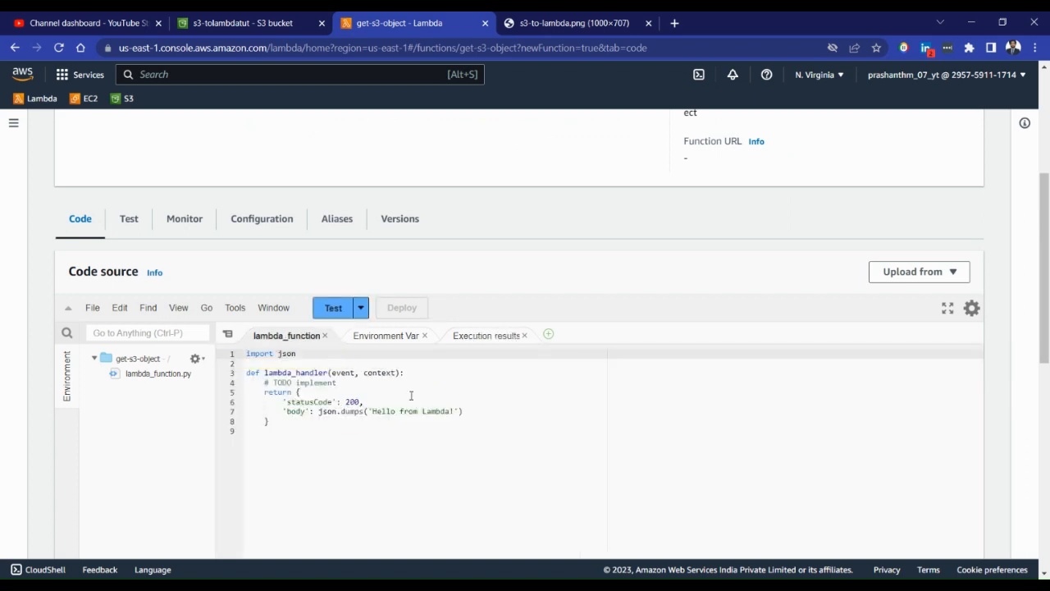
click(425, 336)
scroll(386, 324, up, 2)
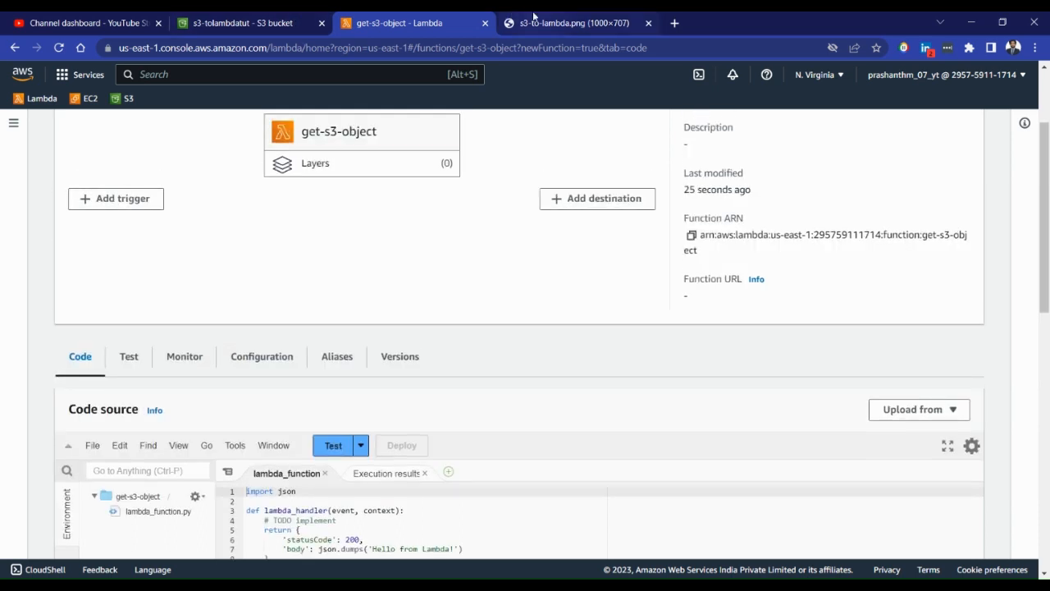
Look over the s3-to-lambda.png architecture diagram and the S3 bucket page, and return to the Lambda function
click(529, 21)
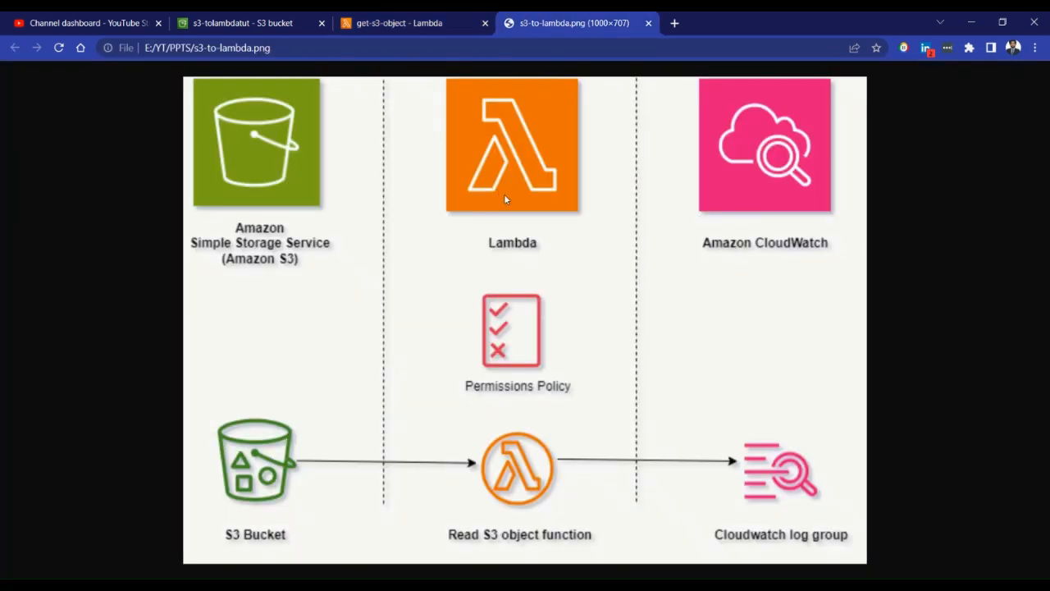
click(393, 22)
click(246, 22)
click(386, 22)
Open the function's CloudWatch log group from its monitoring view and examine the events in the log stream
click(185, 356)
scroll(323, 334, down, 2)
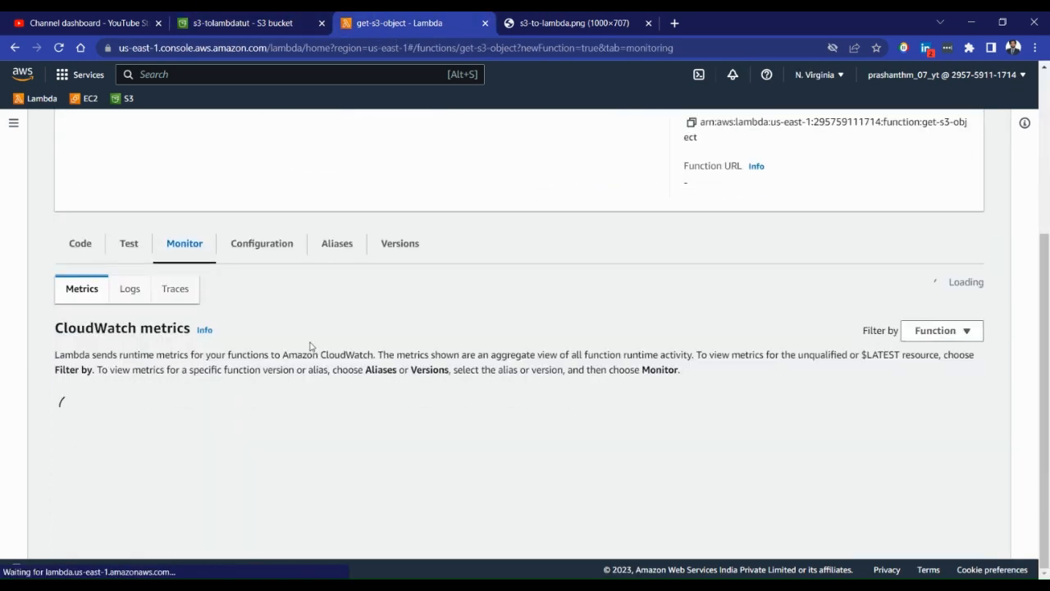
click(469, 286)
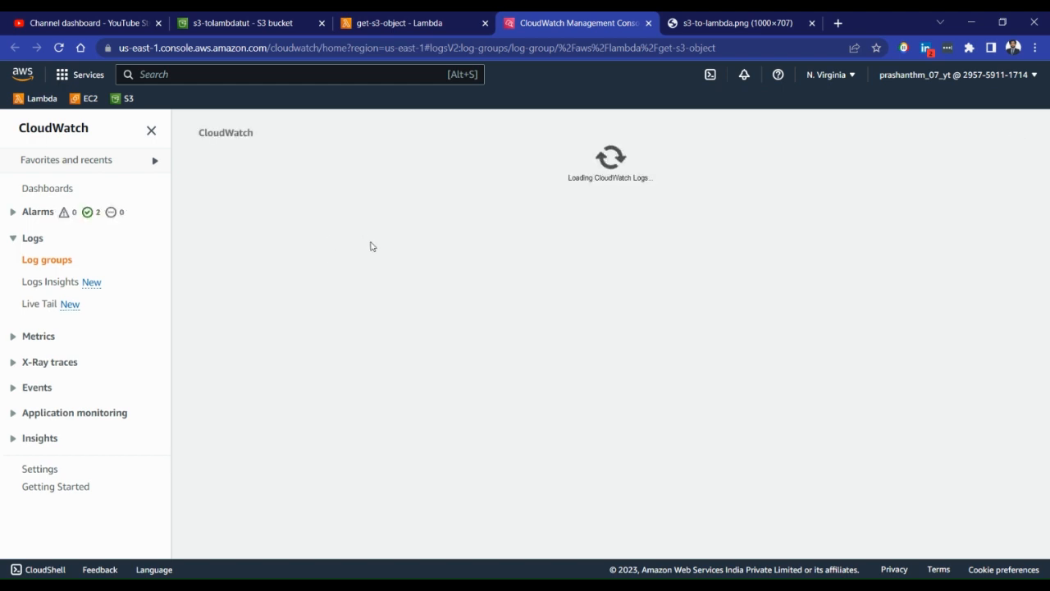
scroll(385, 400, down, 1)
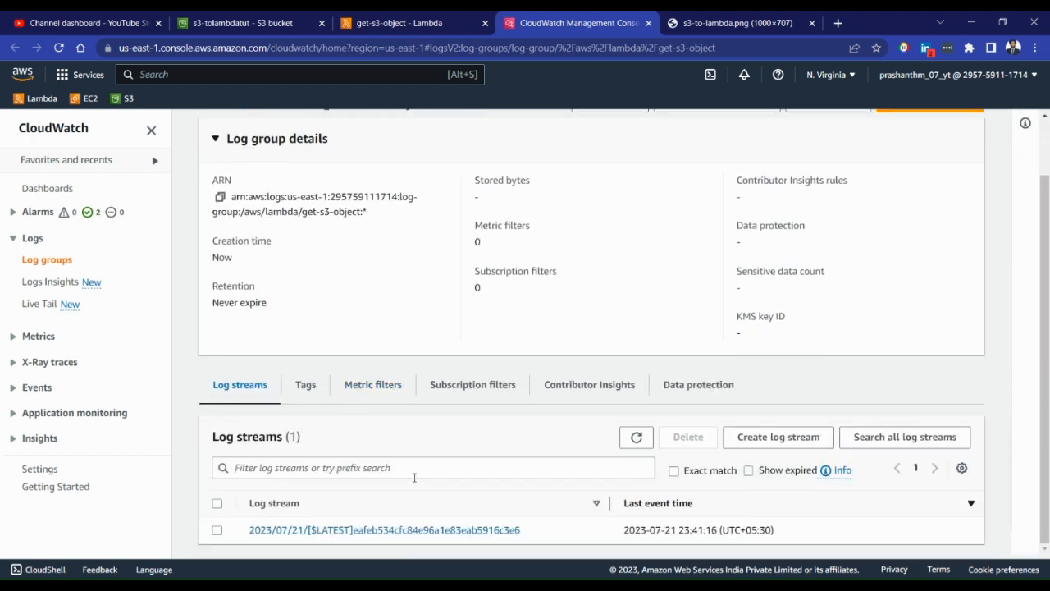
click(387, 530)
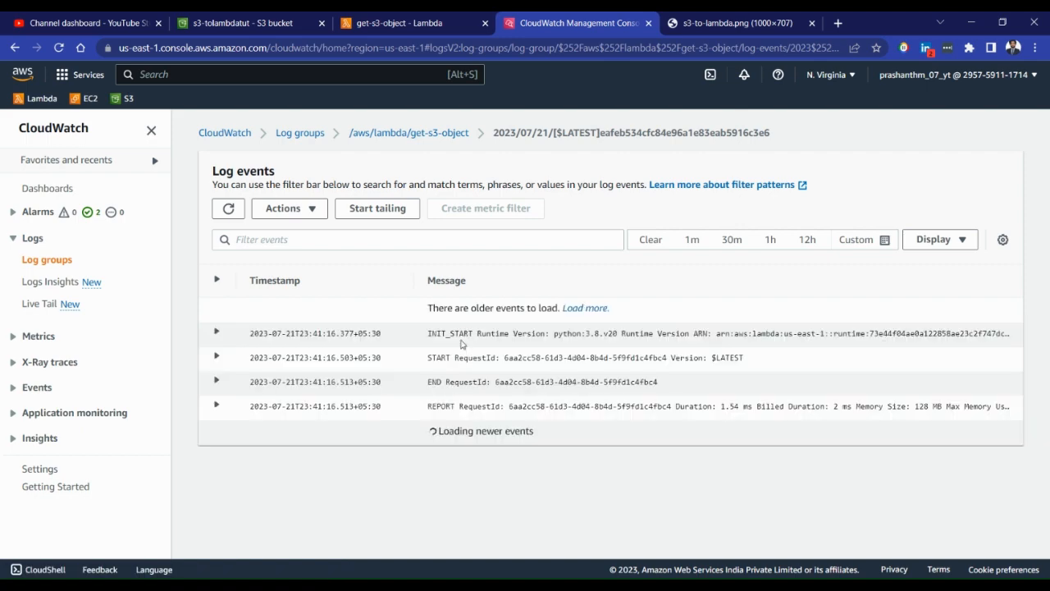
click(437, 133)
Glance at the S3 bucket page and bring up the code source of the get-s3-object function
click(416, 18)
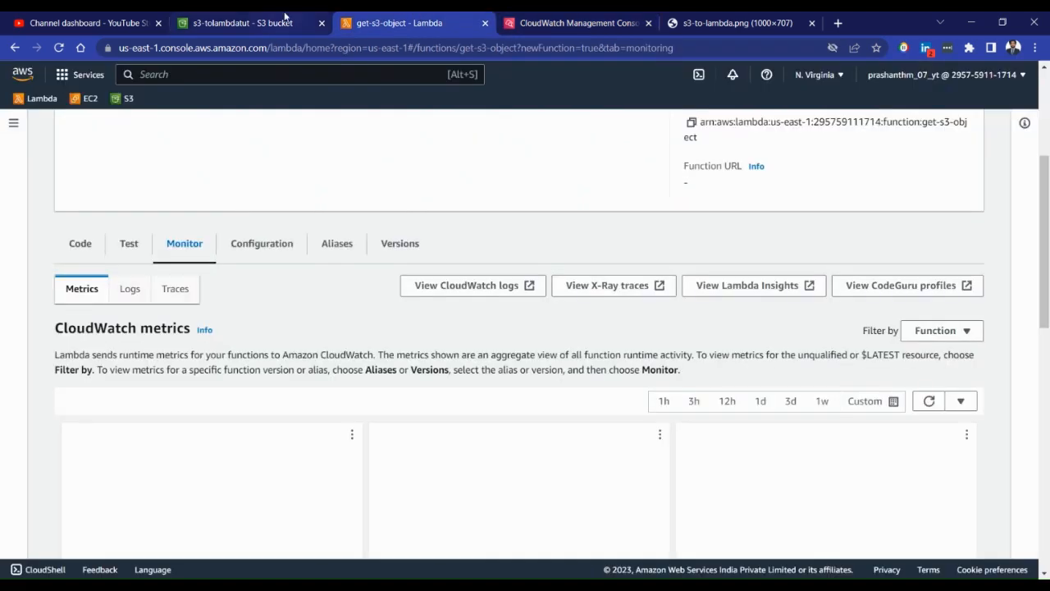
click(287, 18)
click(403, 23)
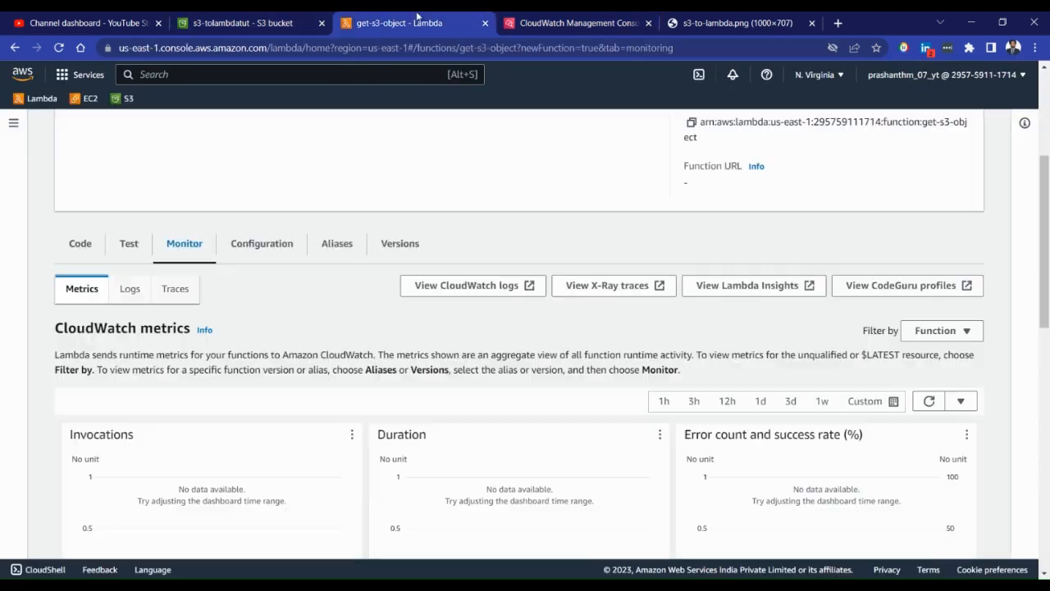
scroll(310, 301, up, 1)
click(80, 312)
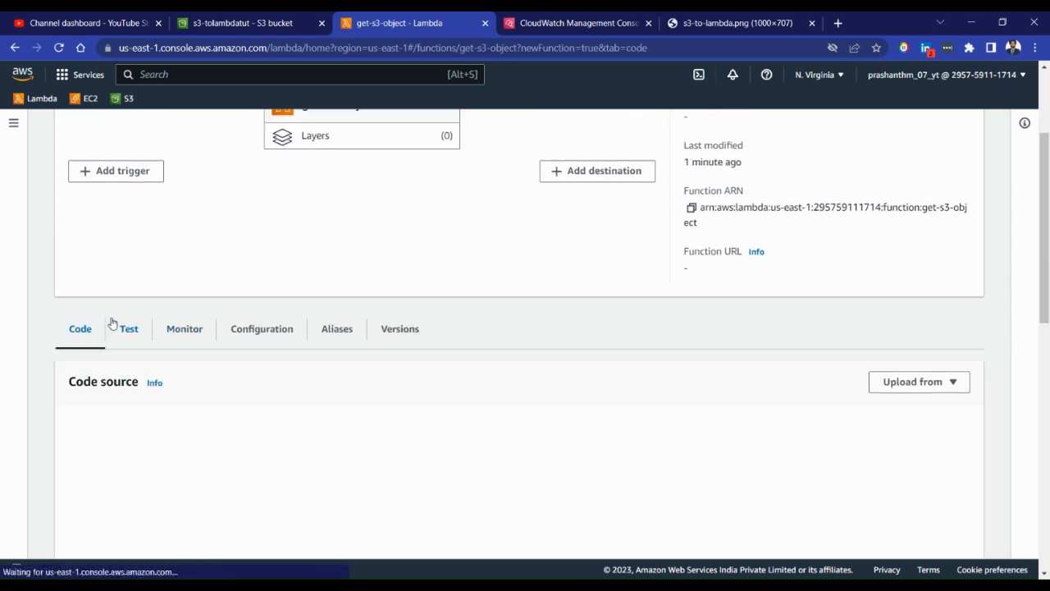
scroll(131, 337, up, 3)
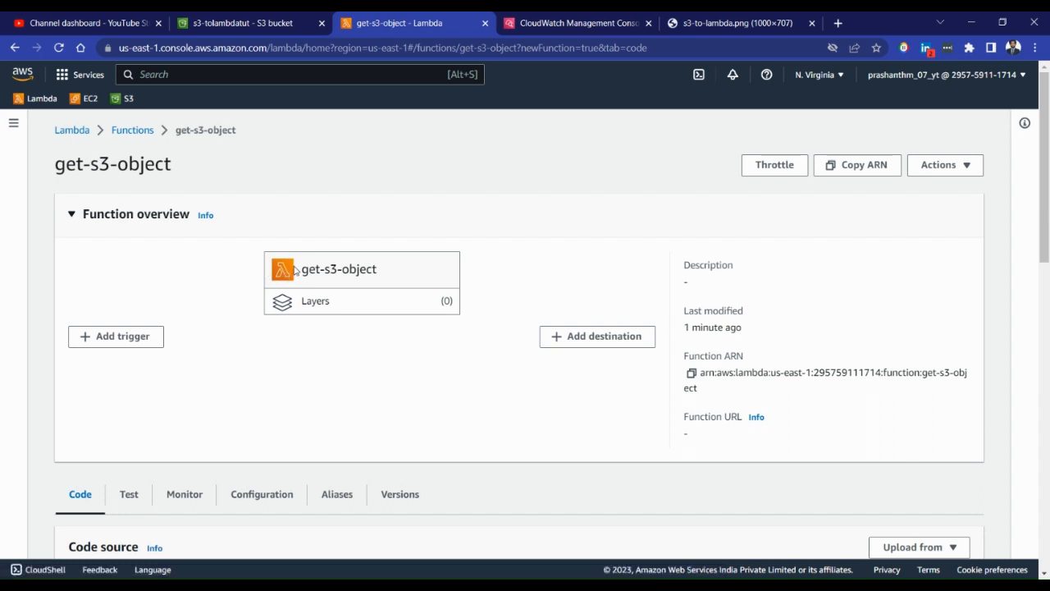
click(118, 338)
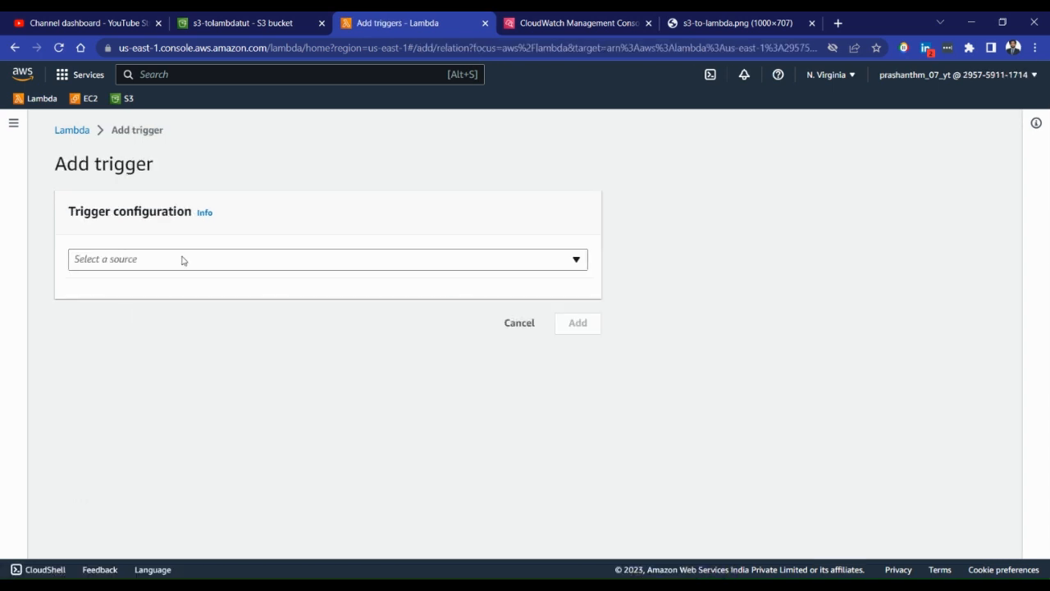
click(181, 260)
scroll(164, 403, down, 3)
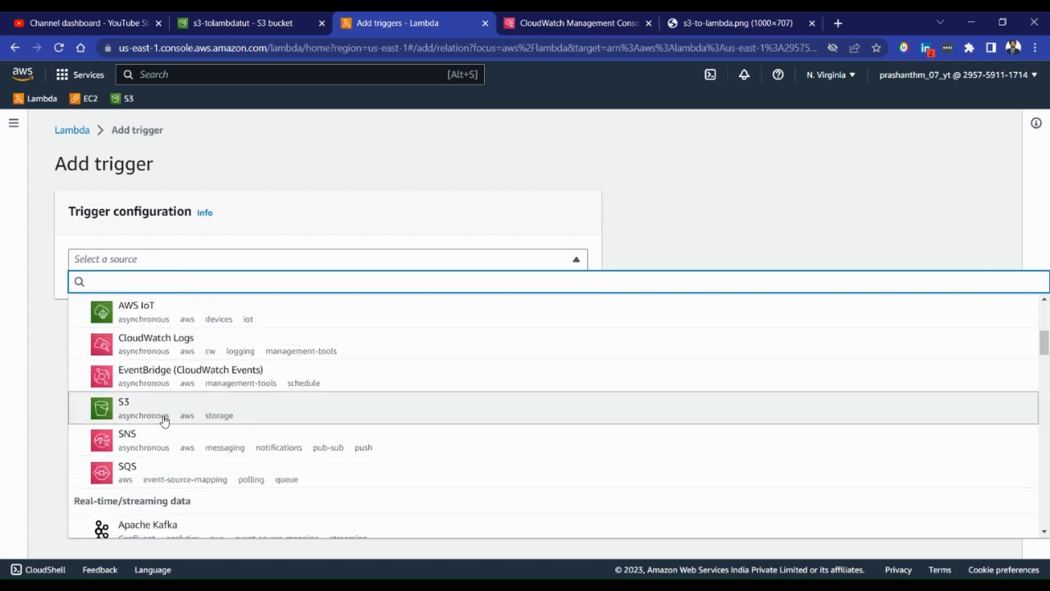
click(164, 421)
scroll(394, 312, down, 3)
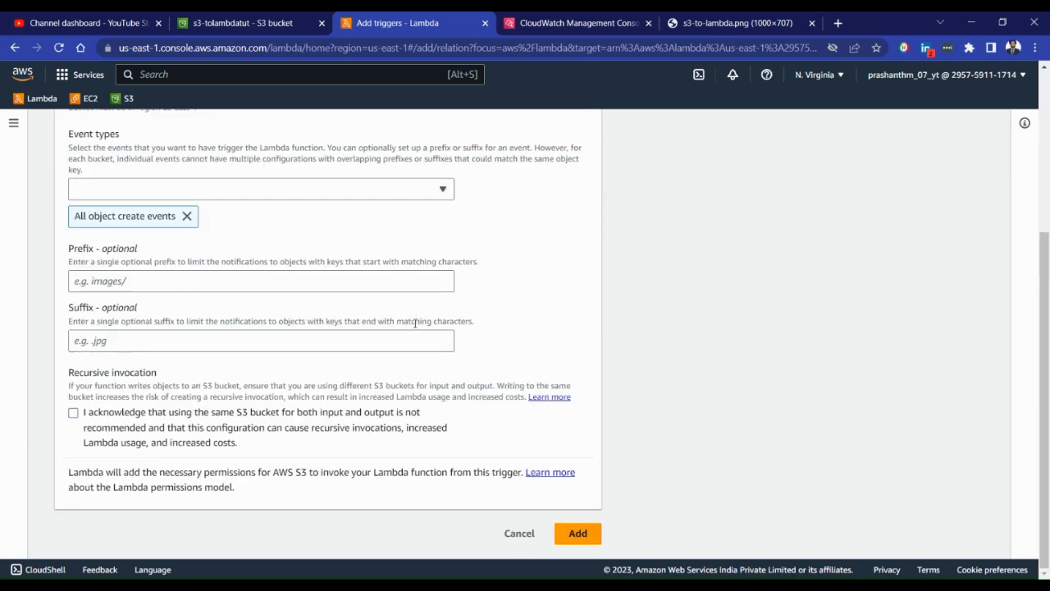
click(519, 529)
Start a new trigger from the get-s3-object function's trigger configuration and choose S3 as its source
scroll(263, 328, down, 2)
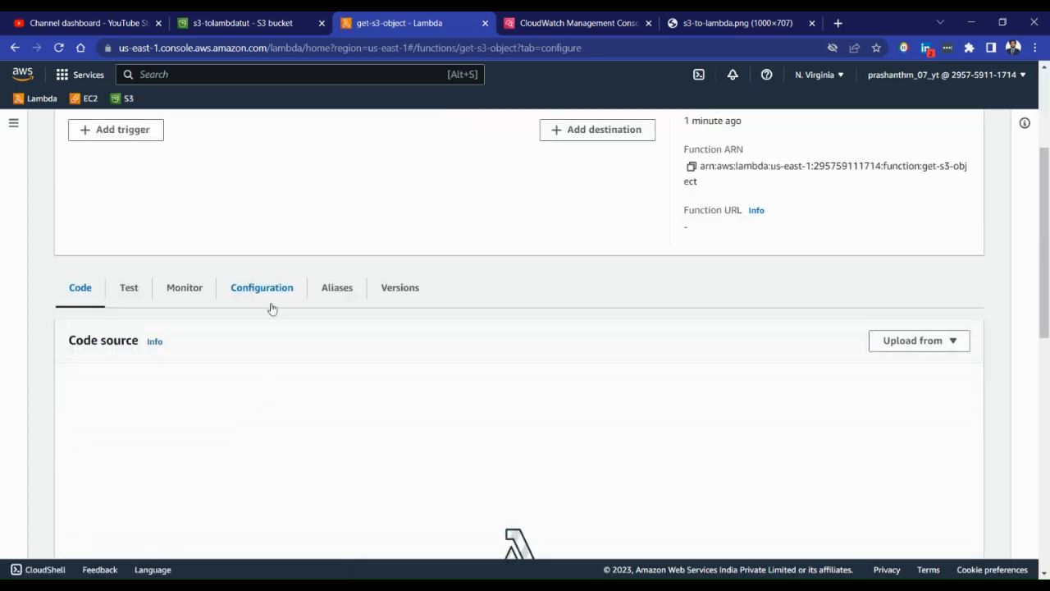
click(271, 305)
scroll(150, 314, down, 1)
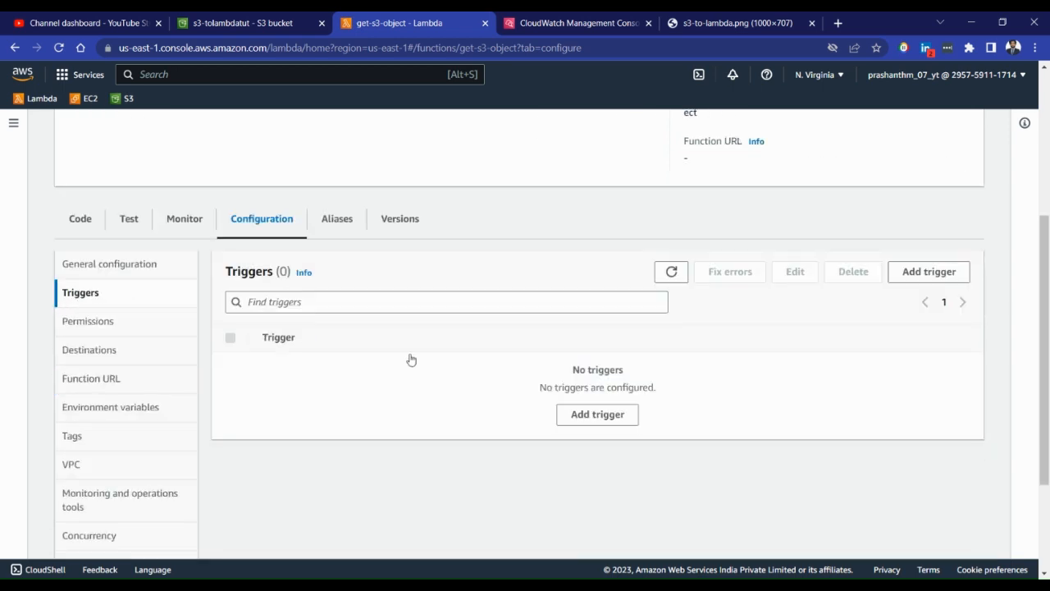
click(586, 414)
click(340, 263)
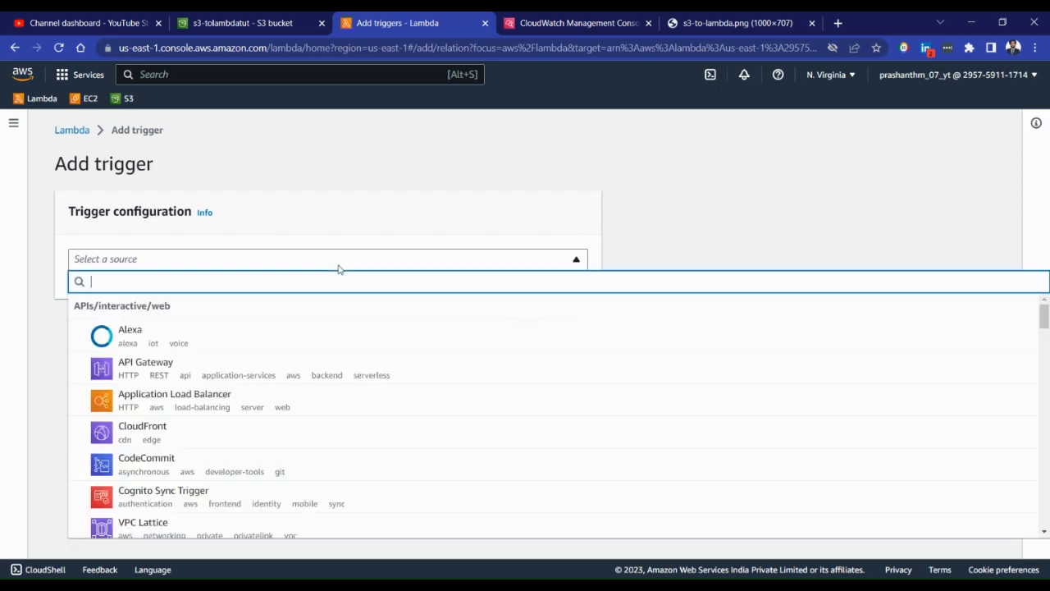
scroll(243, 347, down, 3)
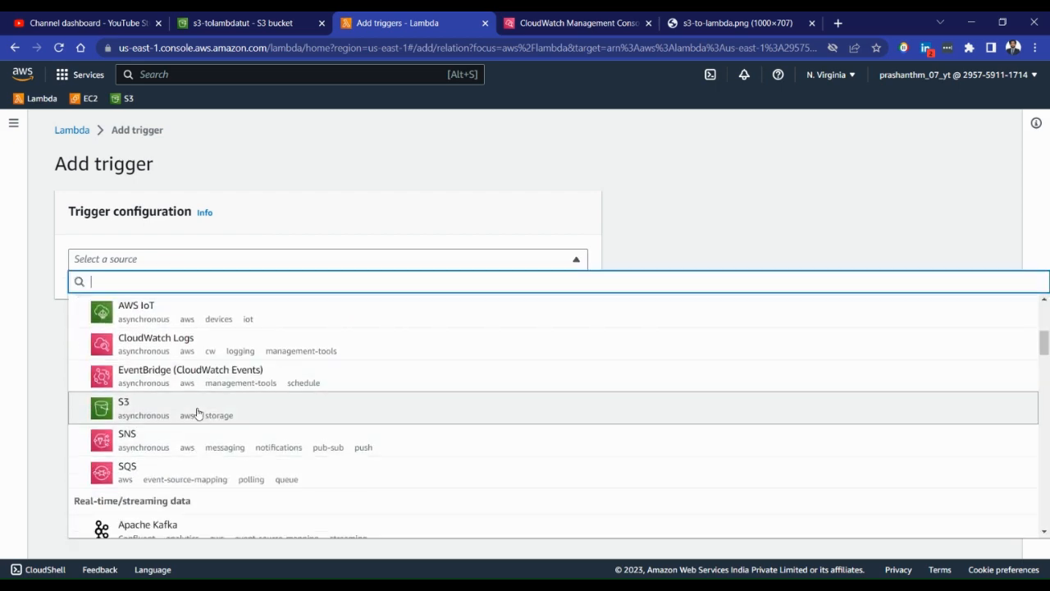
scroll(199, 413, down, 10)
scroll(202, 412, up, 4)
scroll(201, 412, up, 10)
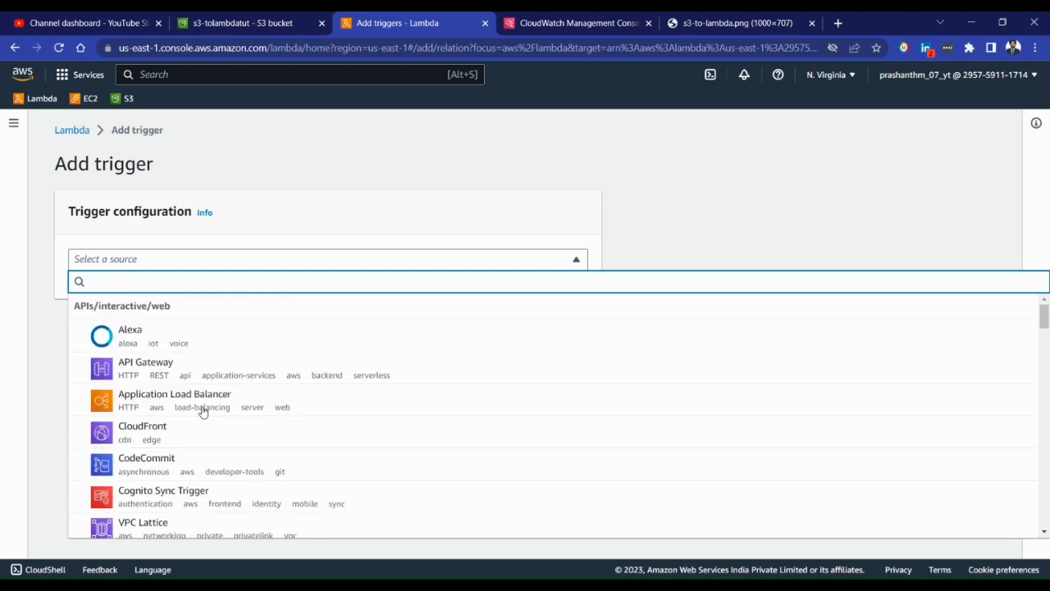
scroll(203, 412, down, 2)
scroll(203, 411, down, 1)
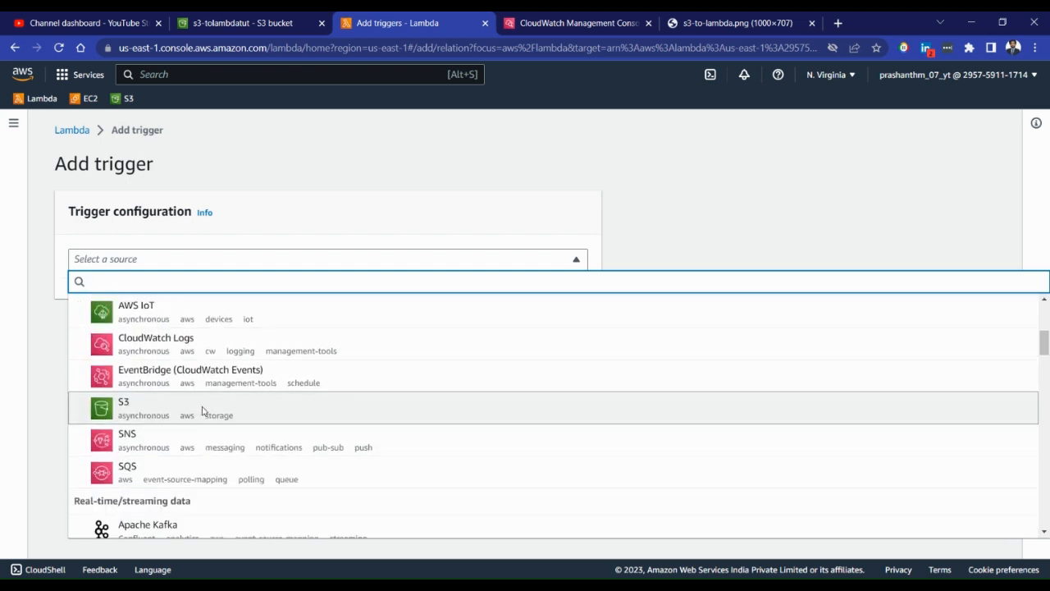
click(138, 403)
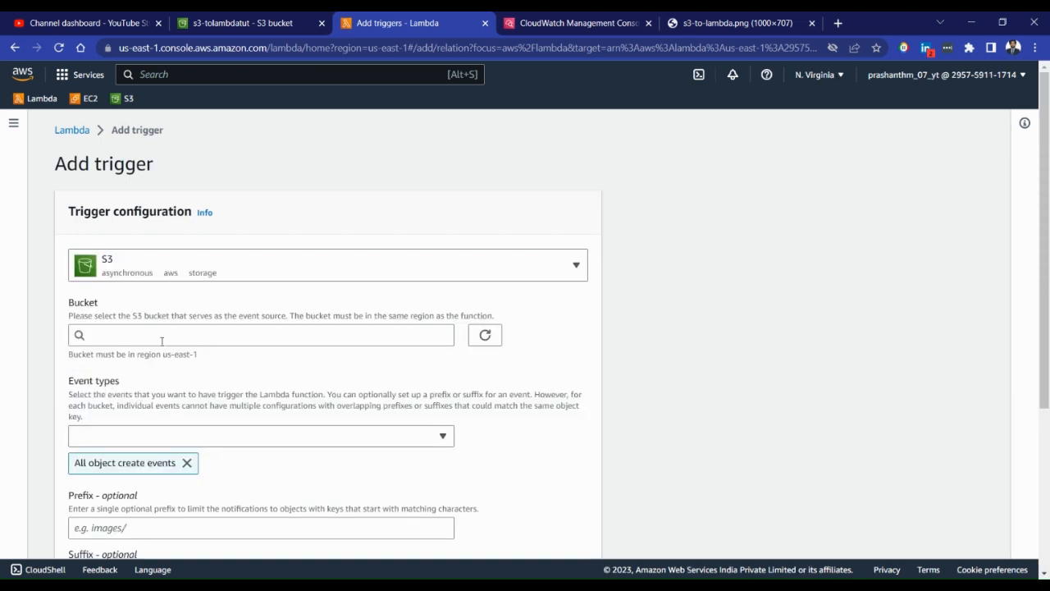
Select the s3-tolambdatut bucket as the trigger's event source
click(415, 340)
click(192, 378)
scroll(246, 310, down, 2)
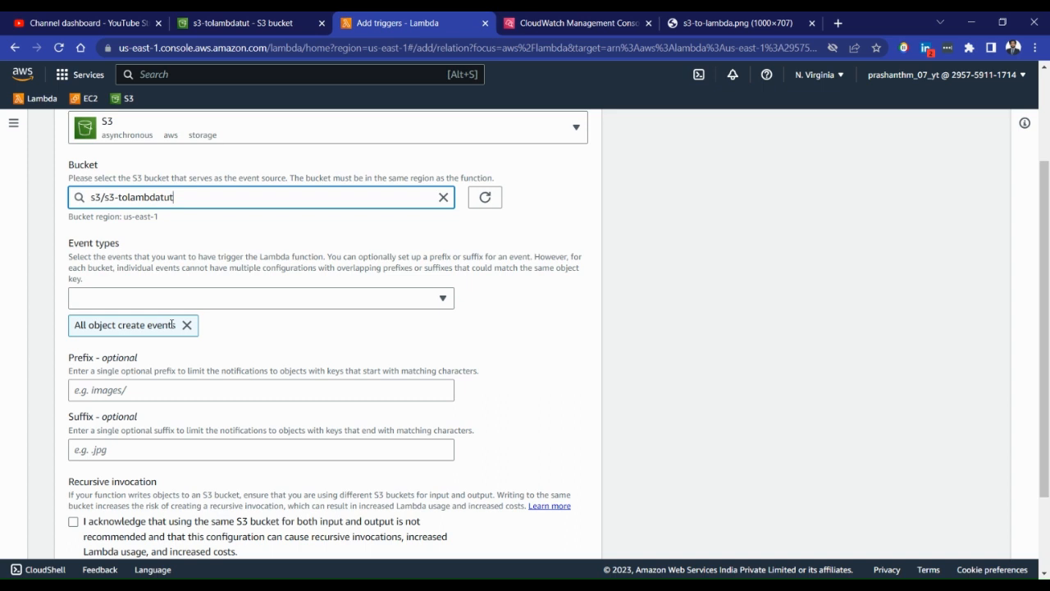
scroll(173, 324, down, 2)
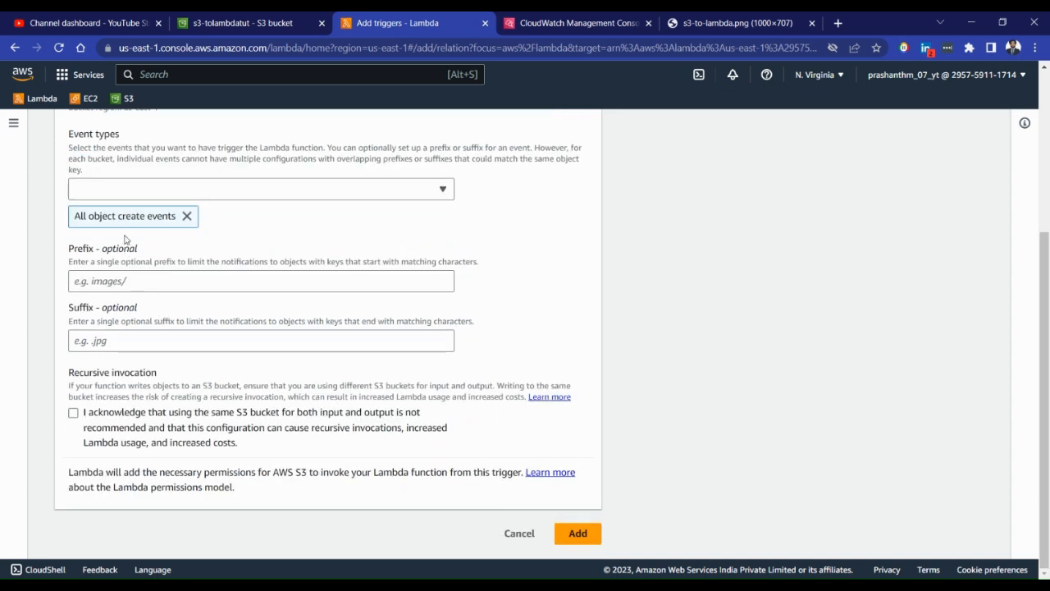
Review the event types, keeping all object create events, then acknowledge the recursive invocation notice and add the trigger
click(440, 190)
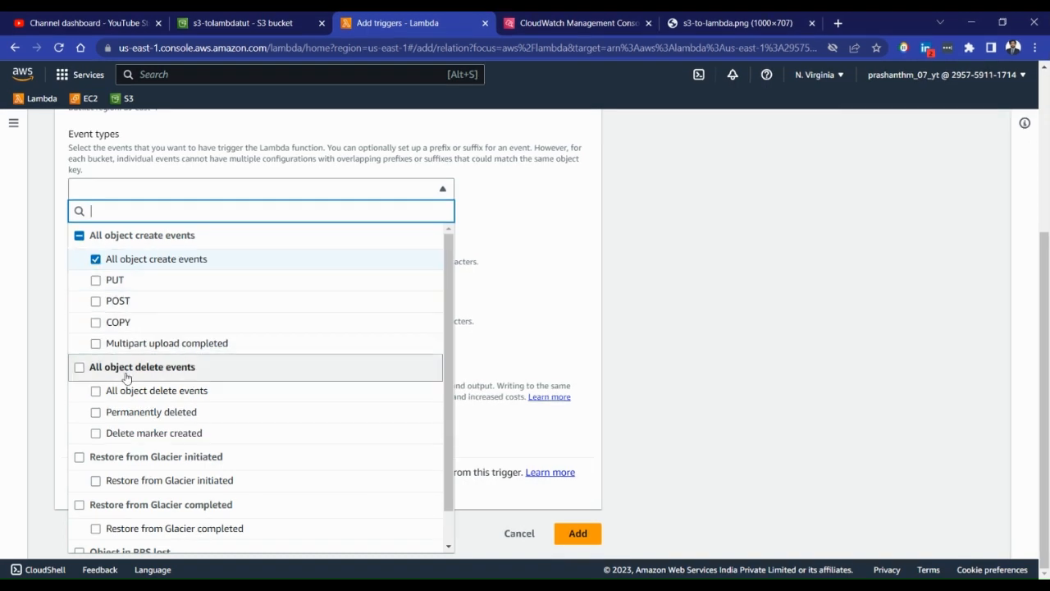
scroll(156, 382, down, 1)
scroll(176, 382, up, 1)
click(492, 303)
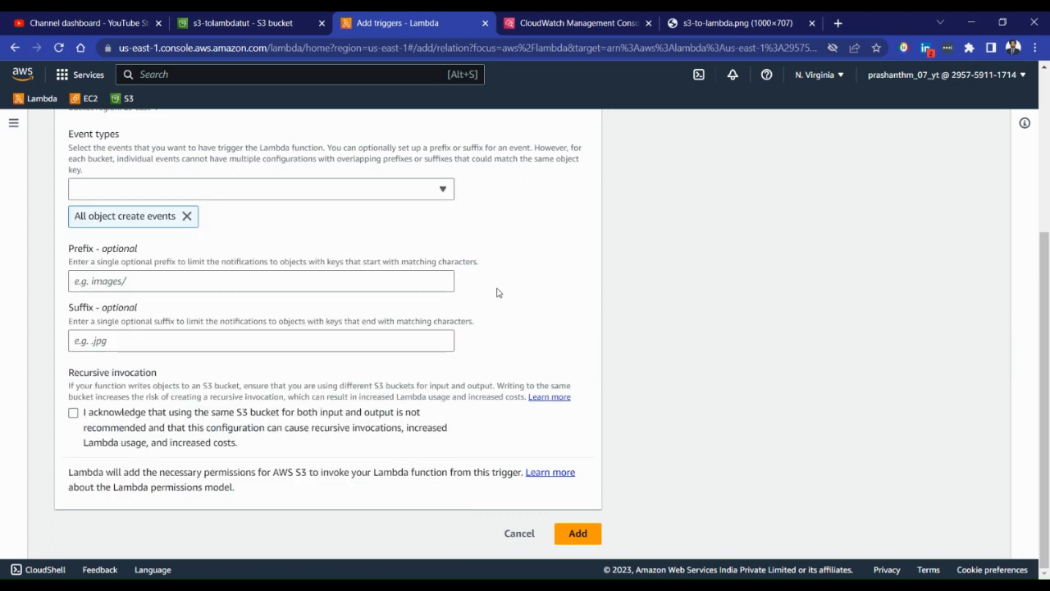
click(73, 413)
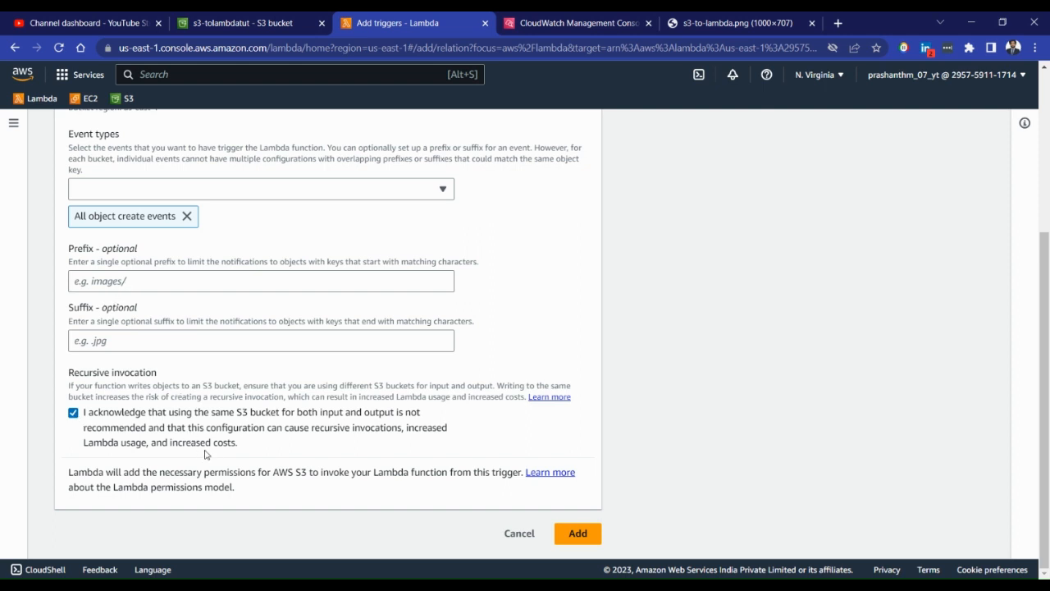
click(577, 533)
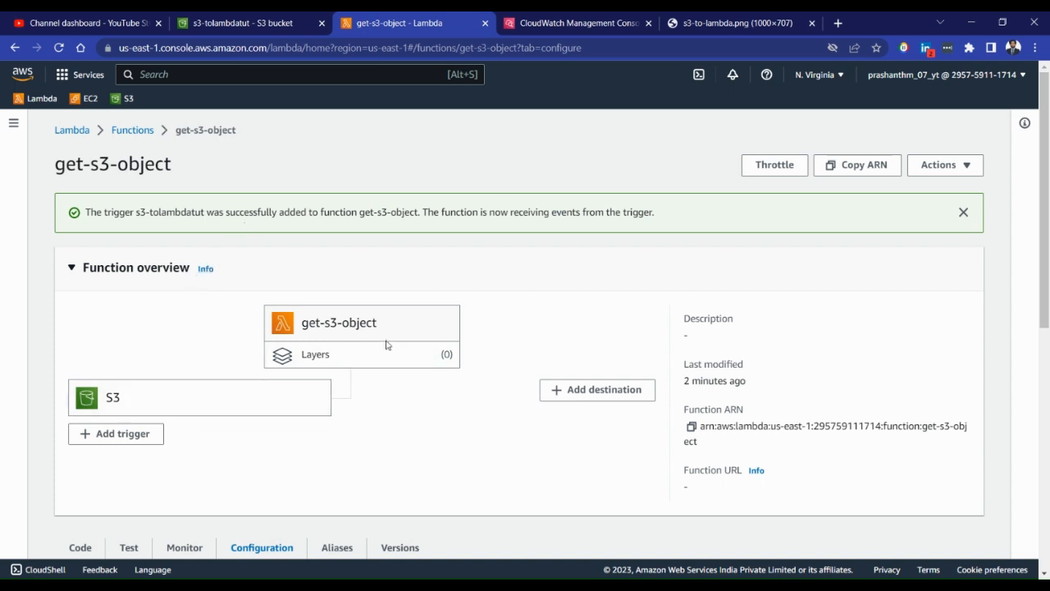
Begin an upload to the s3-tolambdatut bucket and open the file selection dialog
click(256, 17)
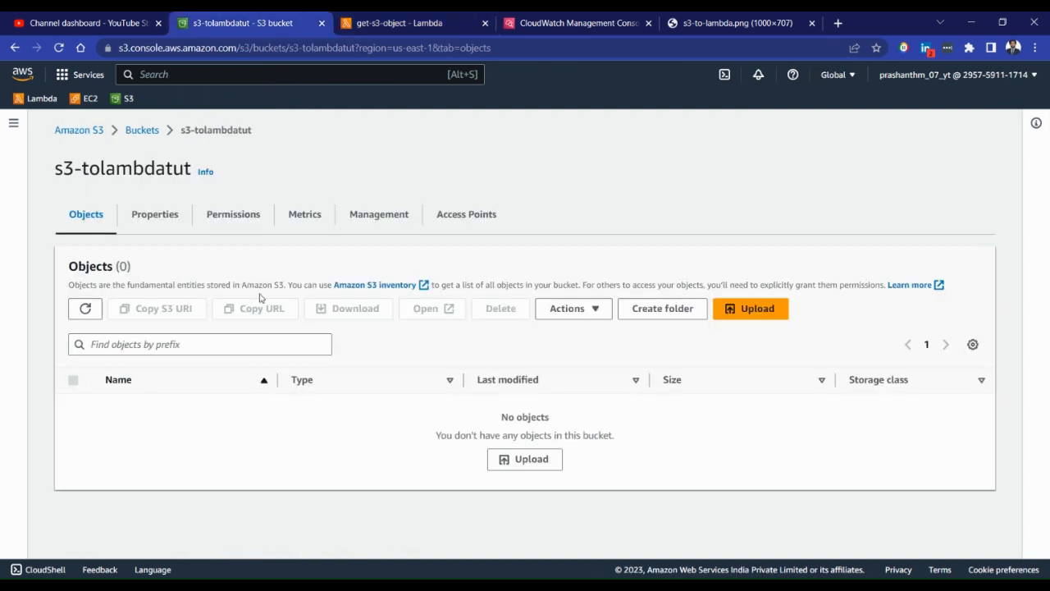
click(751, 316)
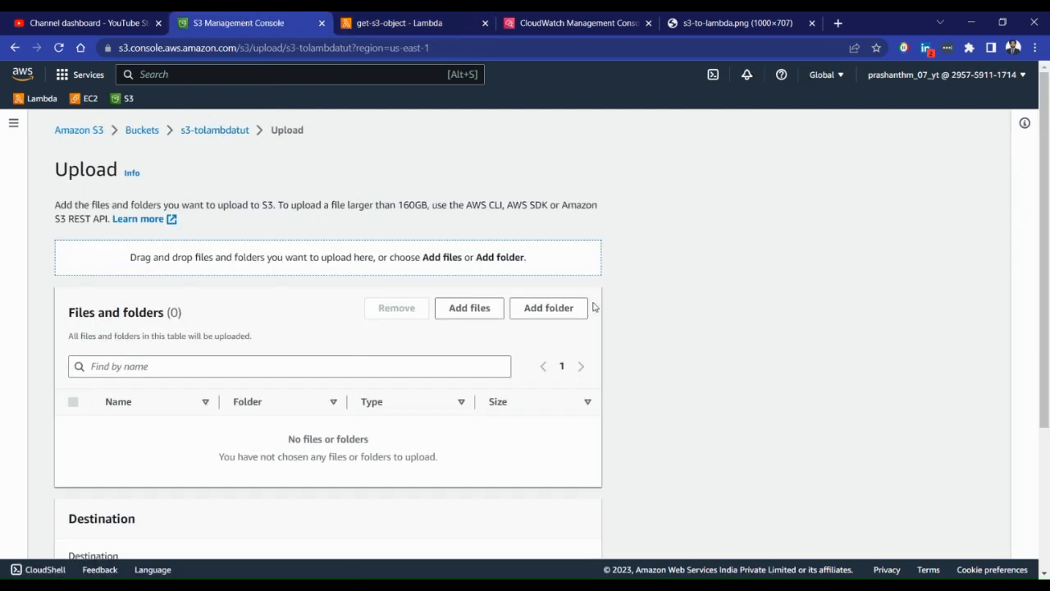
scroll(533, 271, down, 2)
scroll(460, 271, up, 2)
click(326, 584)
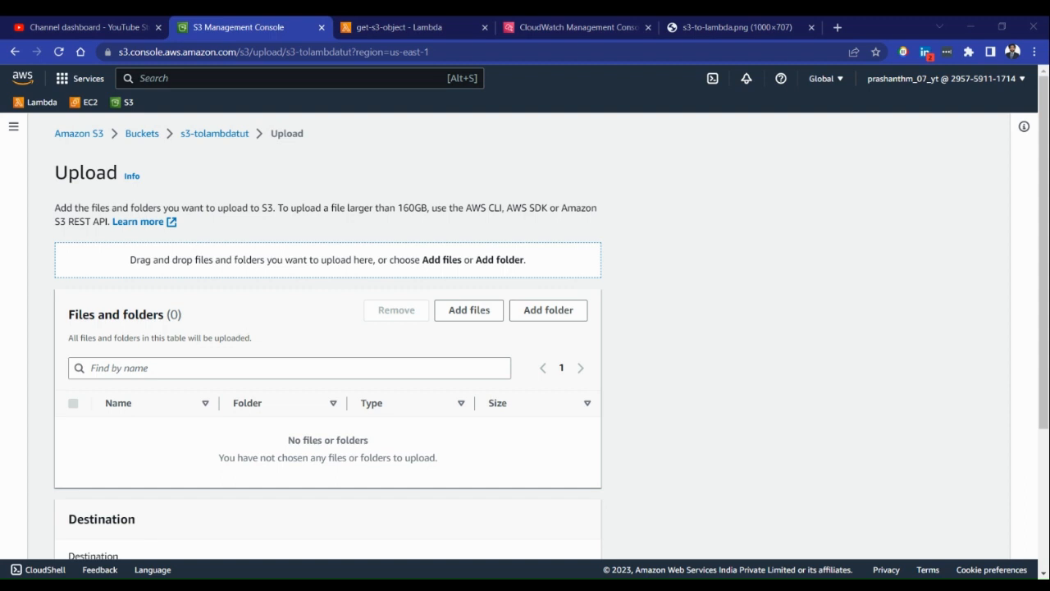
click(461, 309)
Browse the Pictures and Documents folders for a file suitable for uploading
click(54, 196)
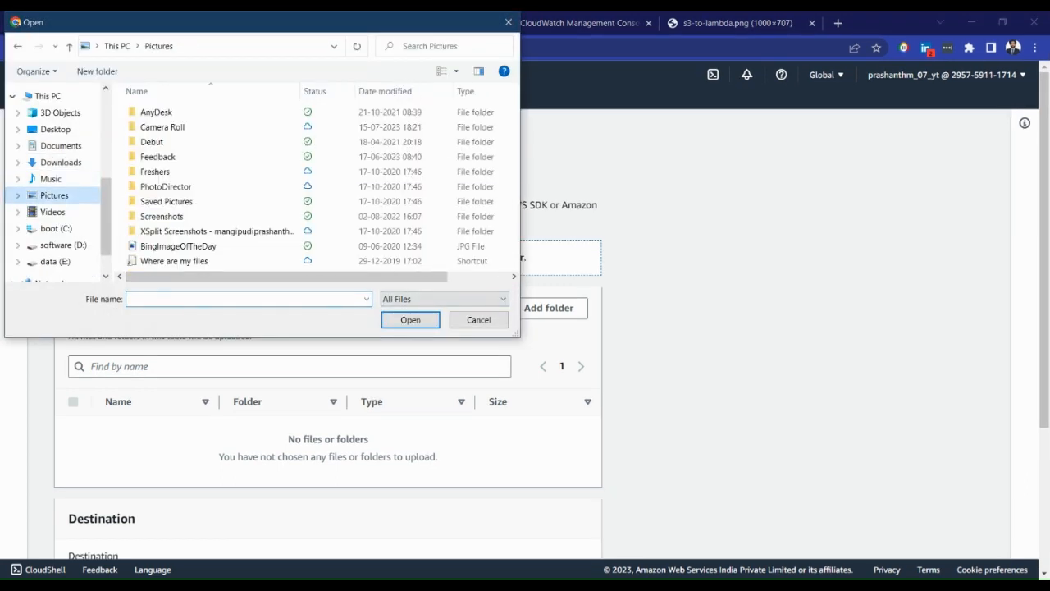
scroll(246, 202, left, 1)
scroll(247, 225, right, 2)
scroll(247, 231, left, 2)
click(61, 146)
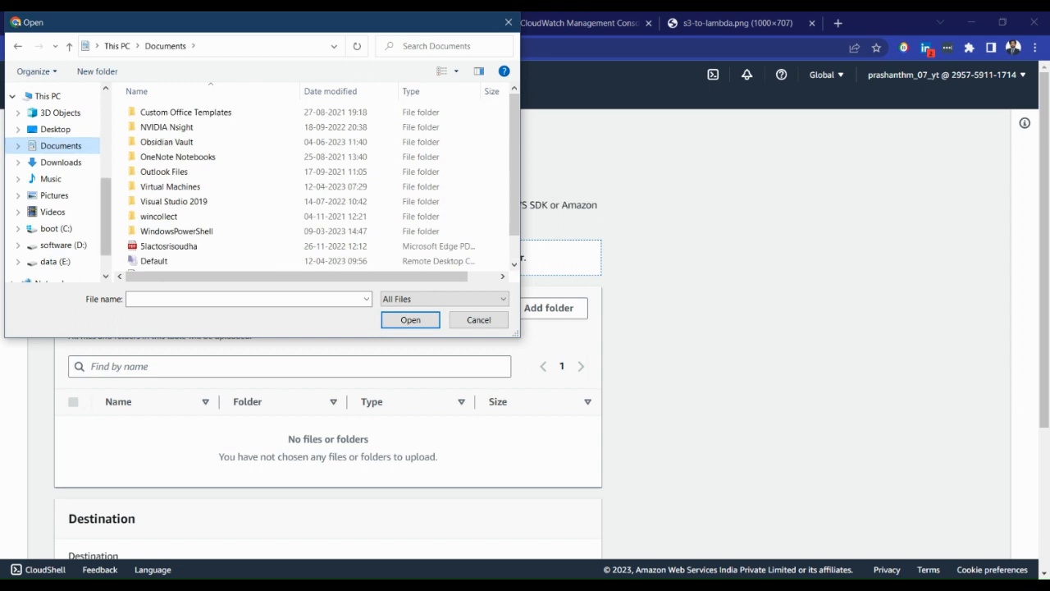
scroll(173, 212, down, 1)
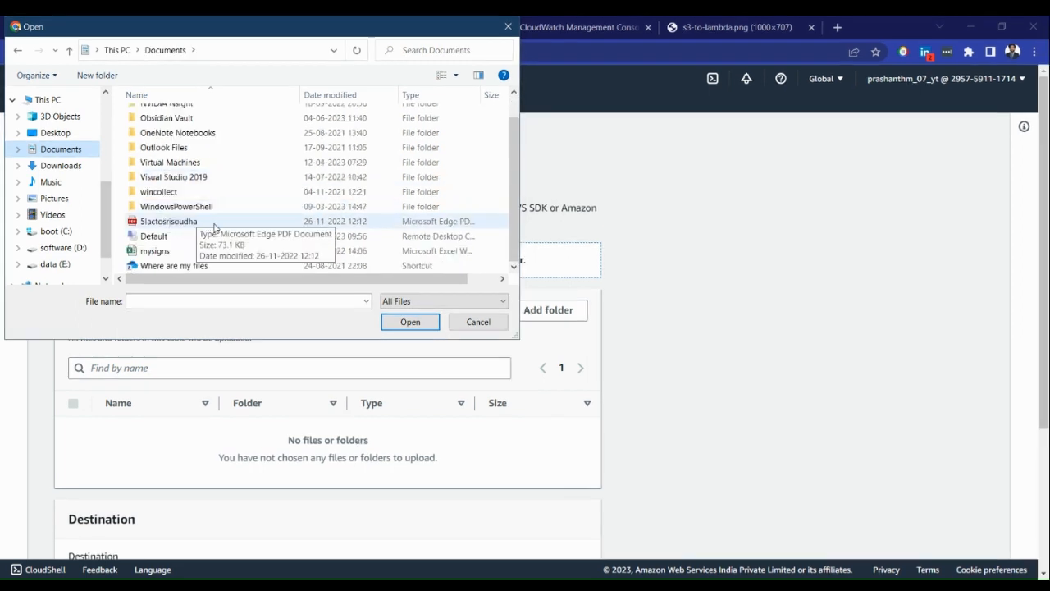
scroll(214, 227, up, 1)
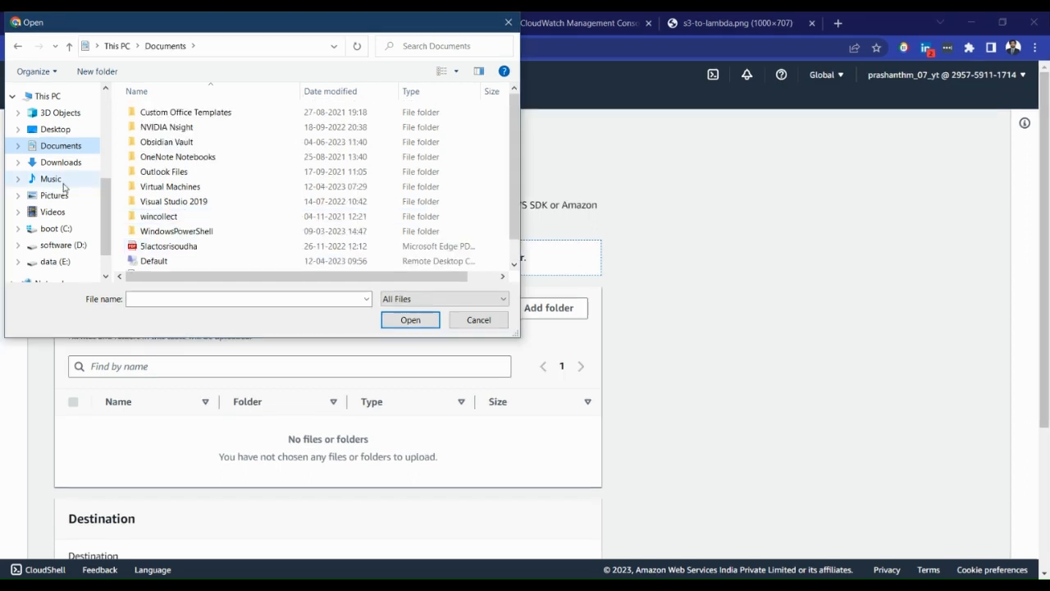
click(54, 197)
scroll(288, 205, right, 1)
scroll(229, 267, left, 1)
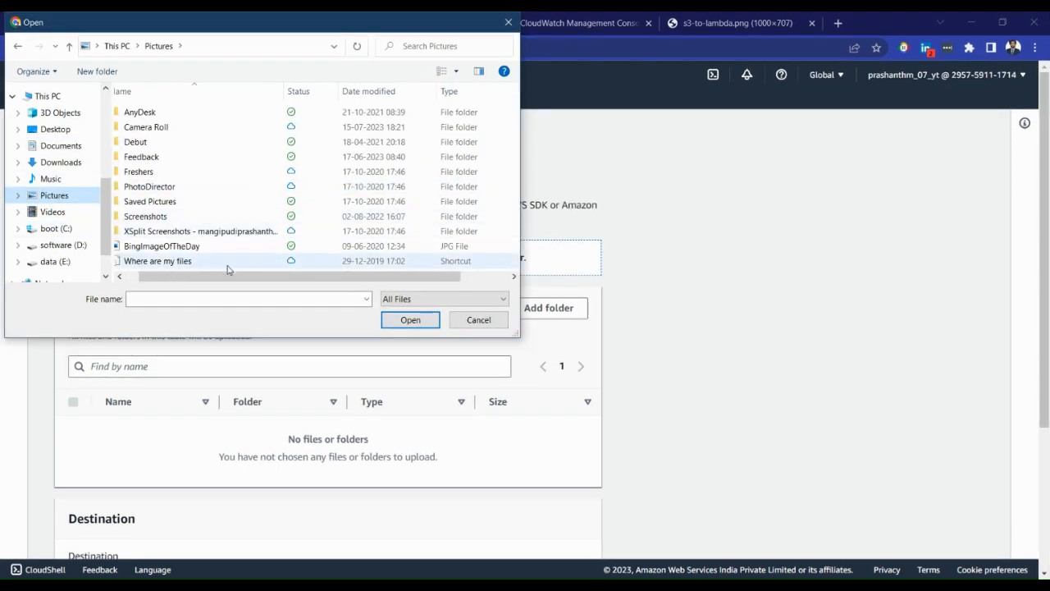
Choose New Text Document from the data (E:) drive and upload it to the bucket
click(61, 262)
scroll(226, 215, down, 3)
scroll(225, 215, down, 4)
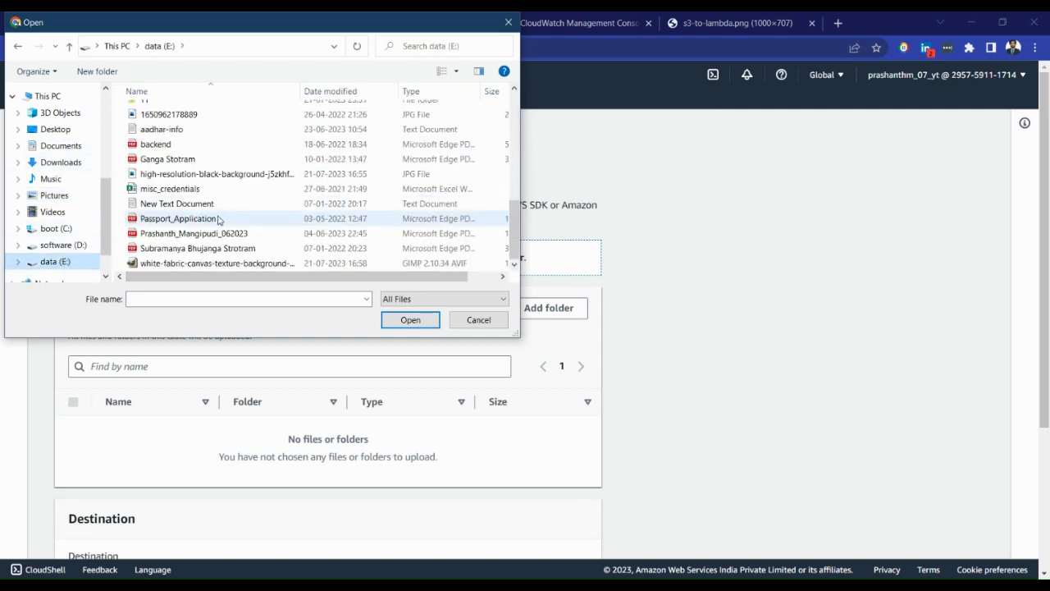
click(203, 208)
double_click(203, 211)
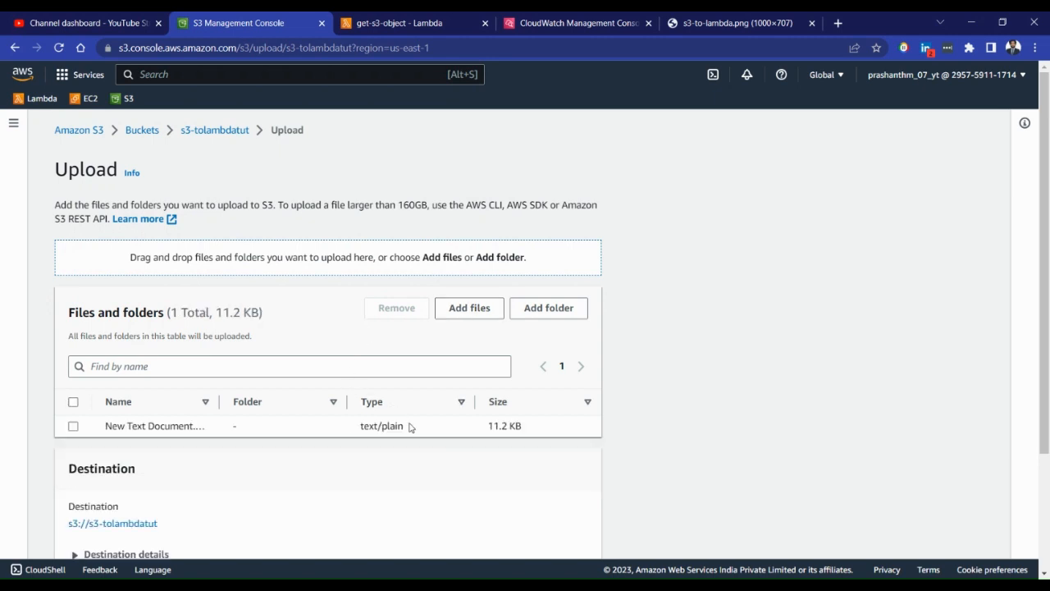
scroll(418, 427, down, 3)
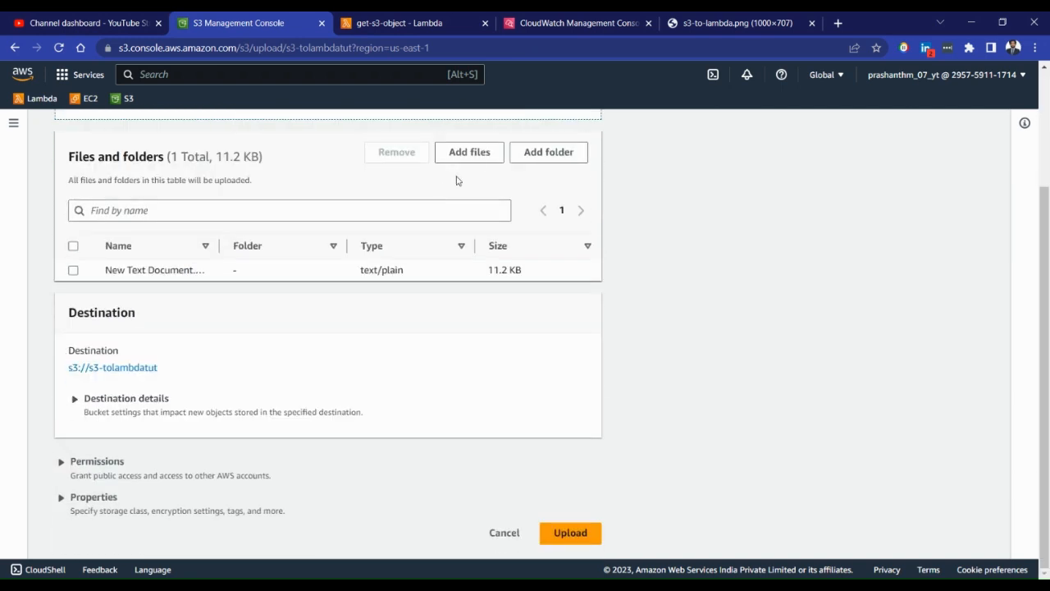
click(583, 542)
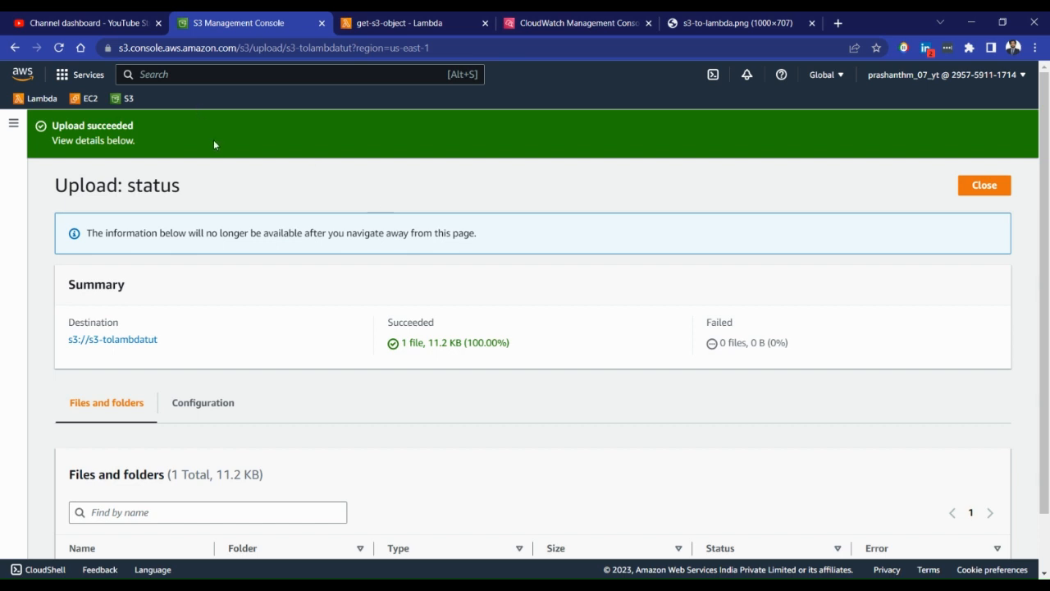
Return to the get-s3-object function and view its lambda_function code
click(410, 23)
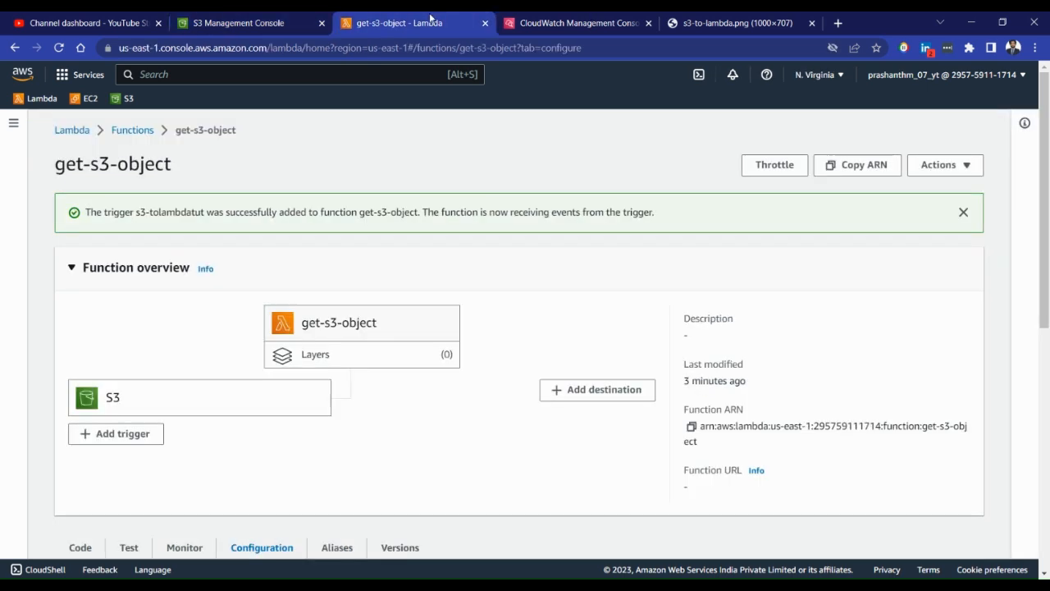
scroll(400, 323, down, 3)
scroll(400, 322, down, 2)
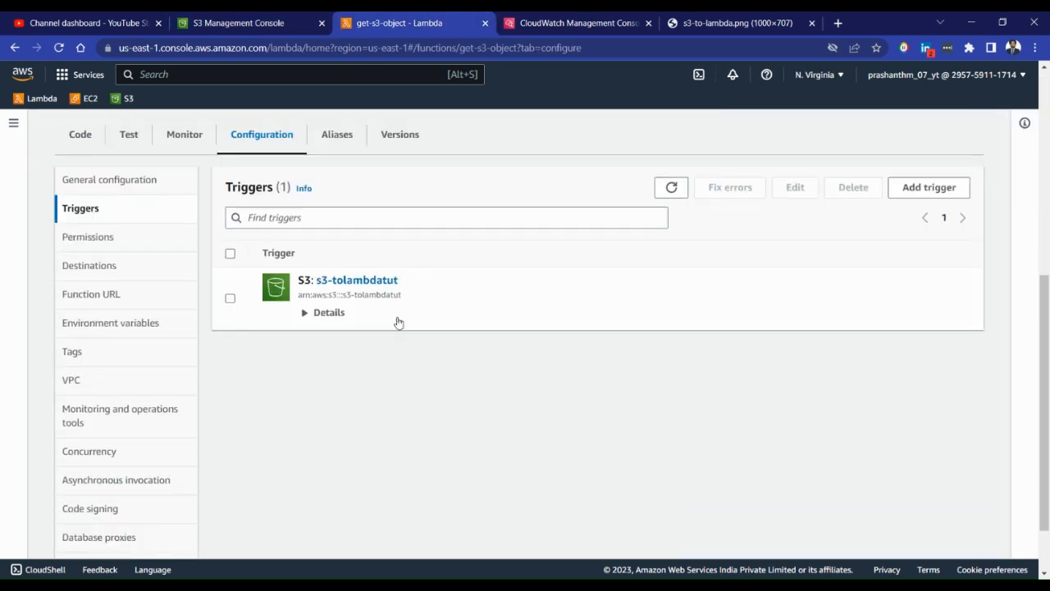
click(81, 134)
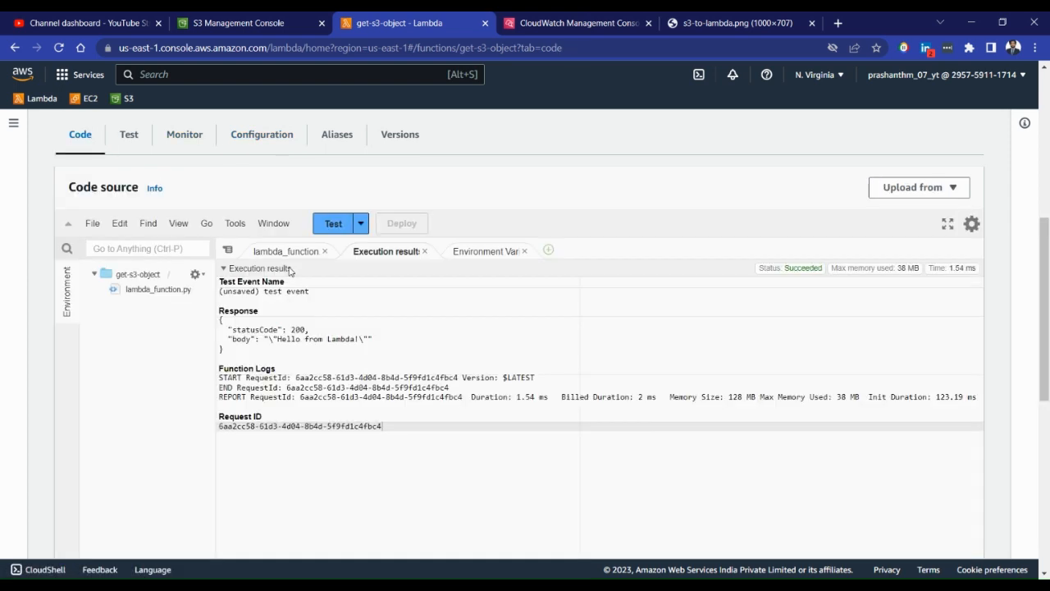
click(286, 250)
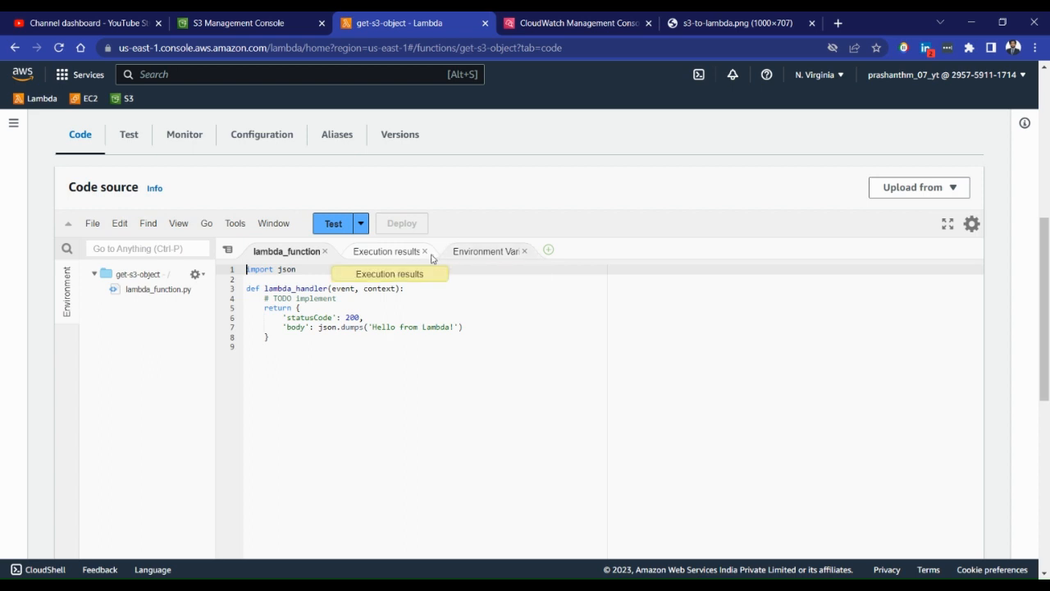
scroll(393, 282, up, 1)
Switch to the function's CloudWatch log group and refresh its log streams
click(574, 23)
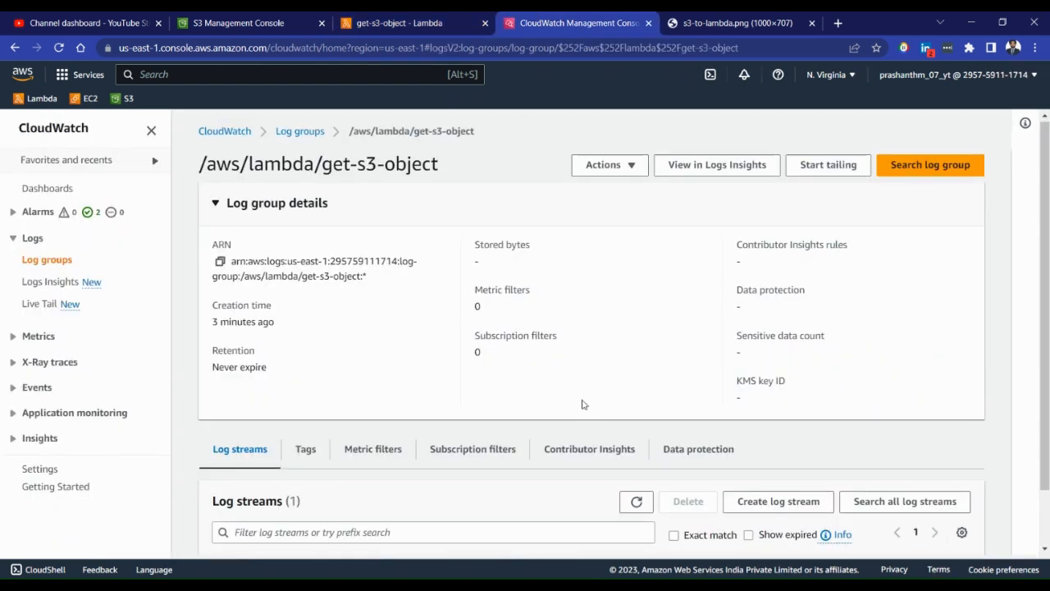
scroll(607, 419, down, 2)
click(634, 436)
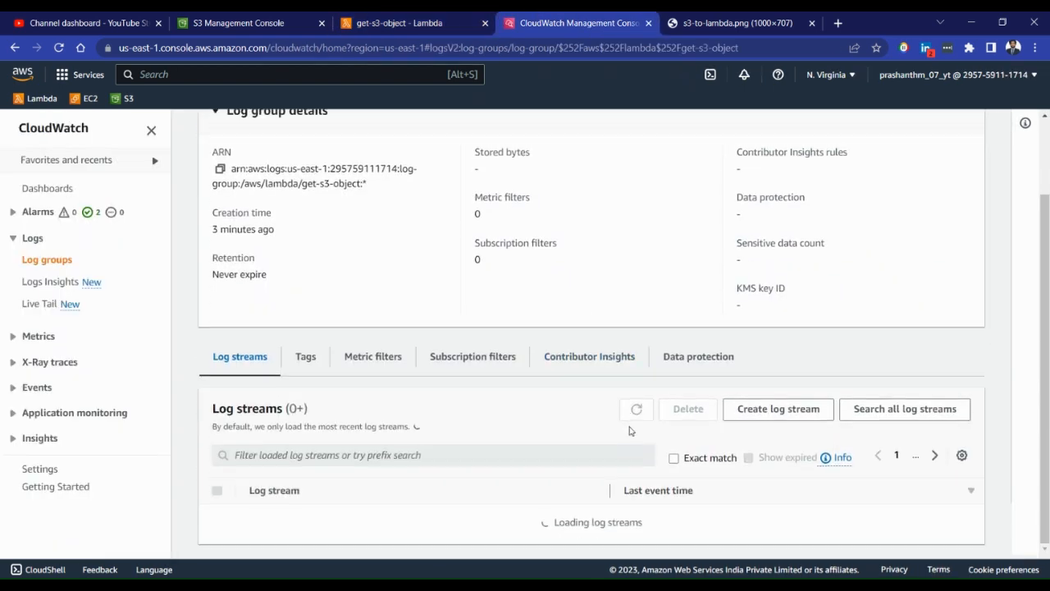
click(629, 432)
click(630, 434)
click(633, 435)
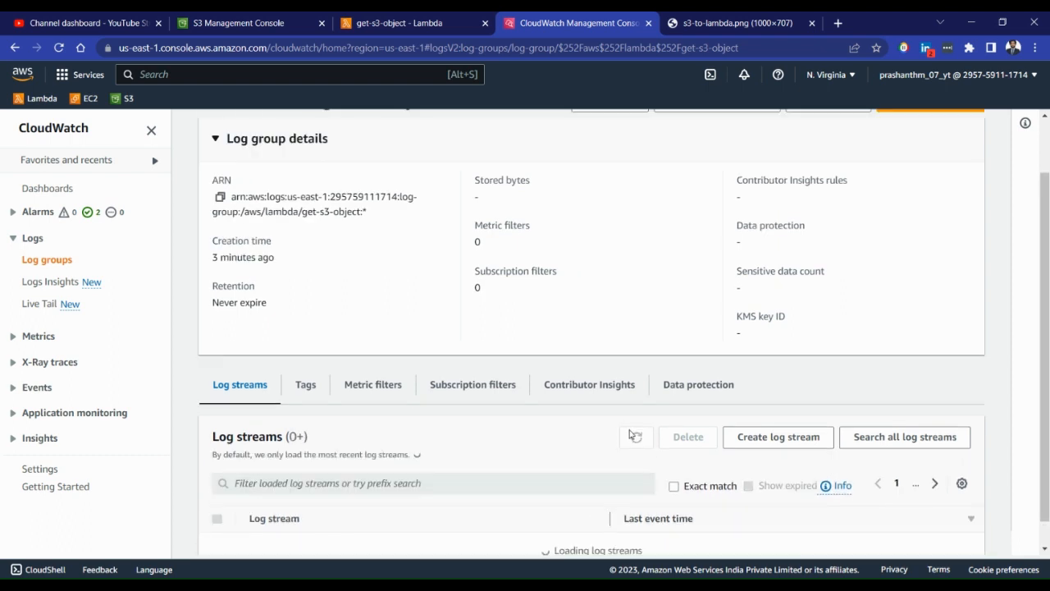
View the events of the function's existing log stream, and return to the get-s3-object code
click(496, 530)
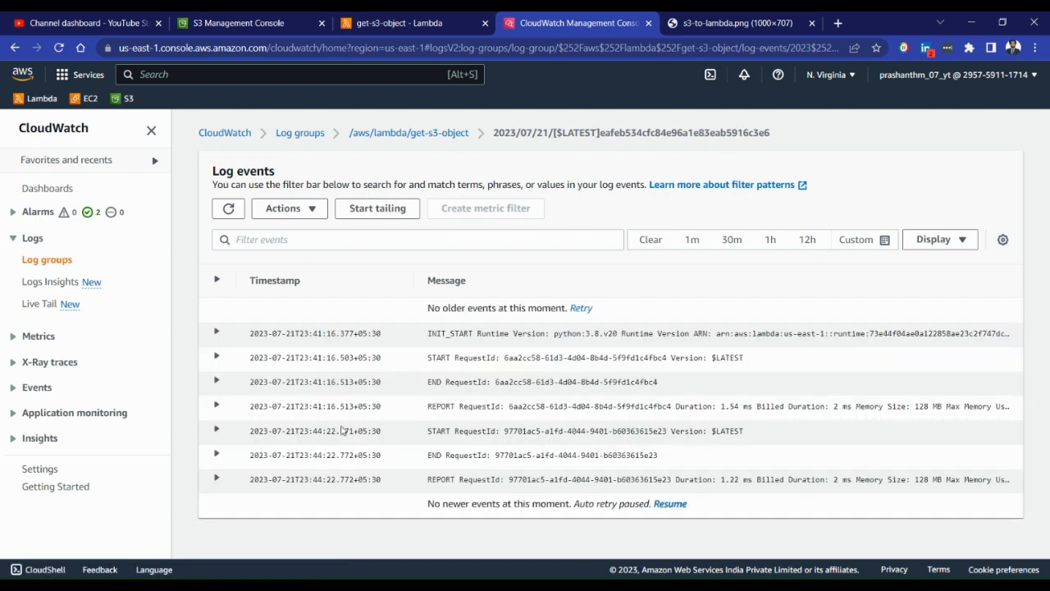
click(303, 20)
click(375, 18)
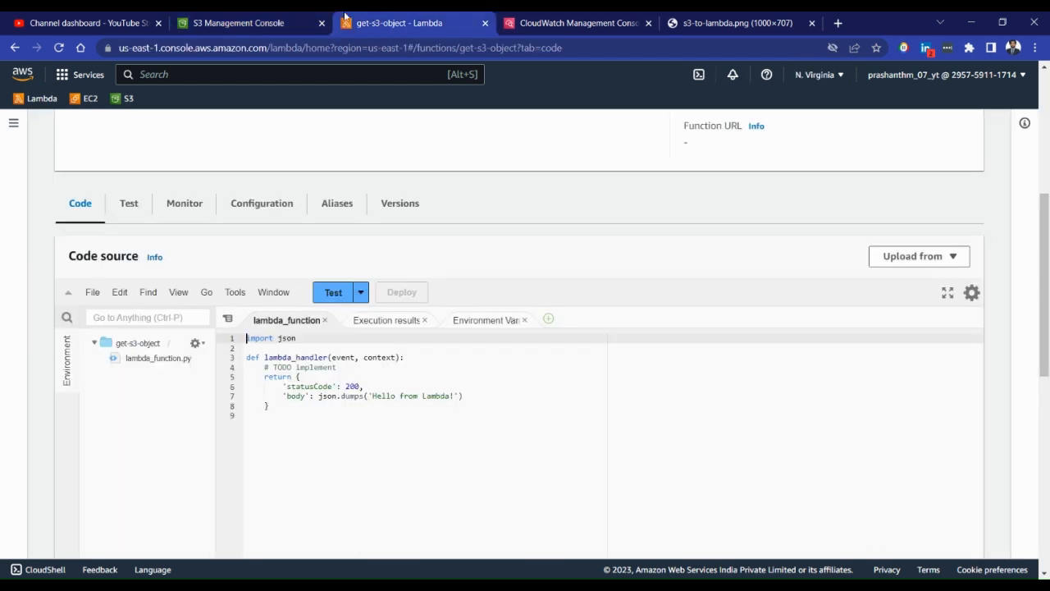
Add print("Received event: " + json.dumps(event, indent=2)) below the TODO comment in lambda_handler and deploy the function
click(410, 357)
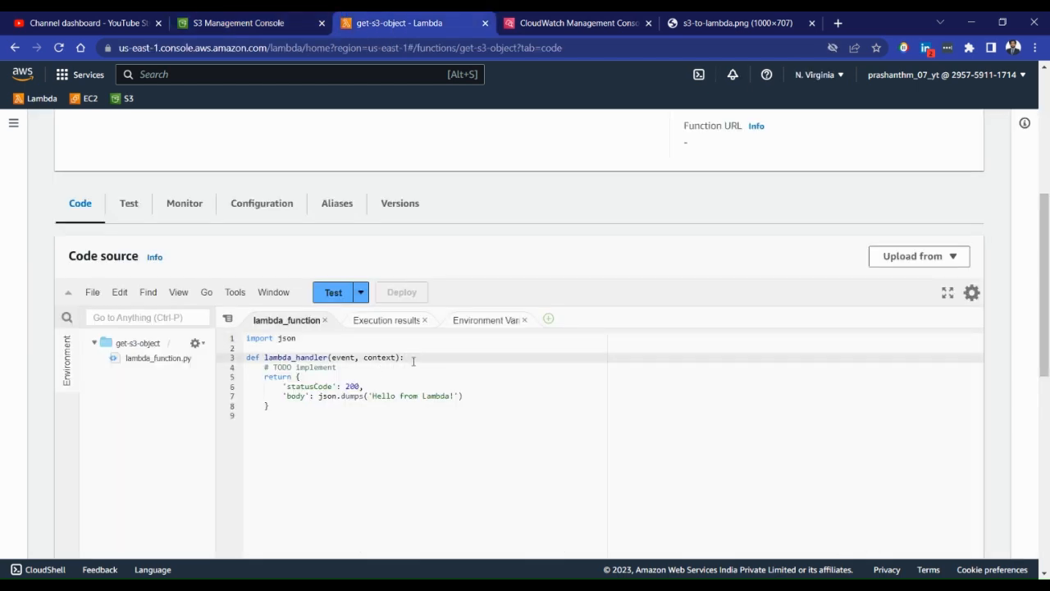
key(Return)
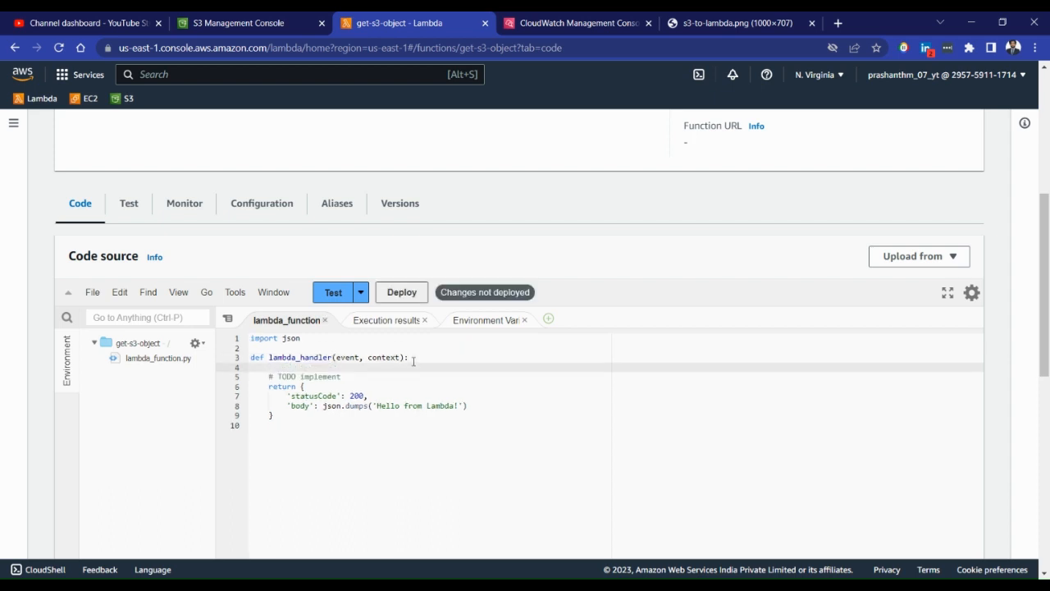
key(BackSpace)
key(Down)
key(Return)
text(print)
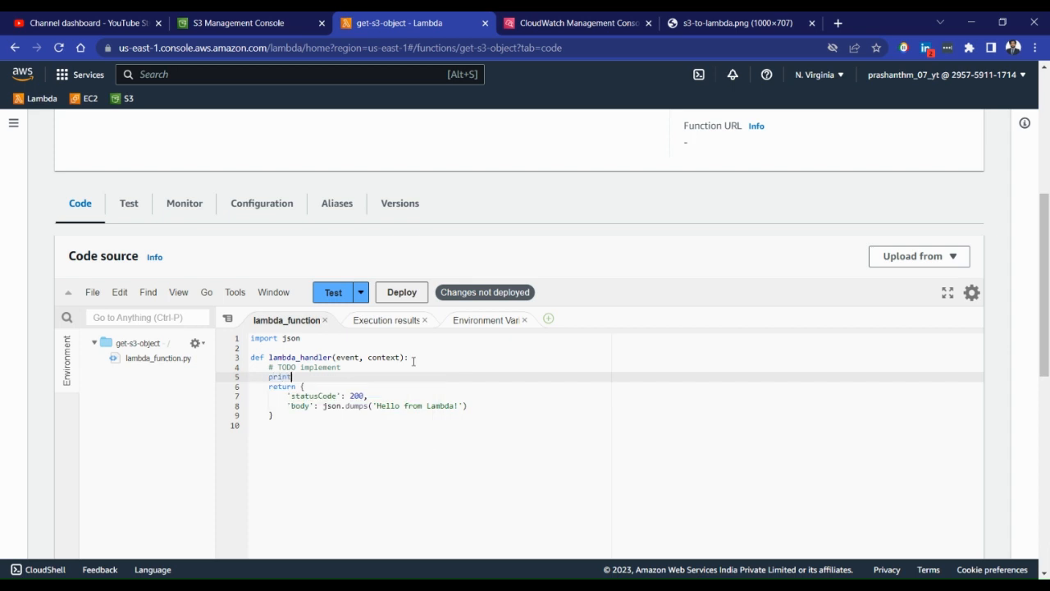
text(()
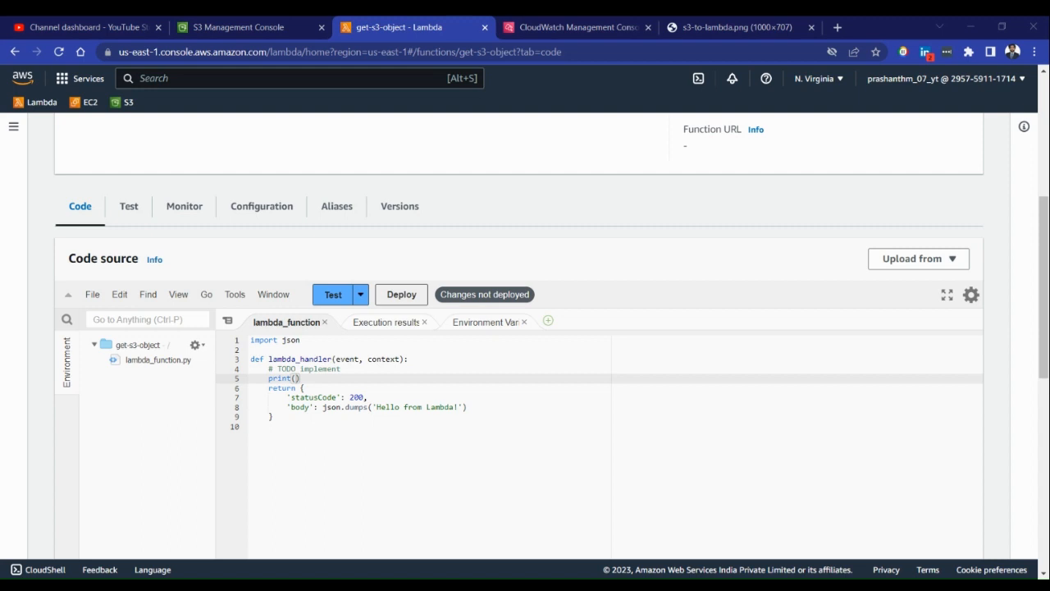
key(Right)
key(Right)
key(Left)
key(ctrl+shift+Left)
key(ctrl+shift+Left)
text(print("Received event: " + json.dumps(event, indent=2)))
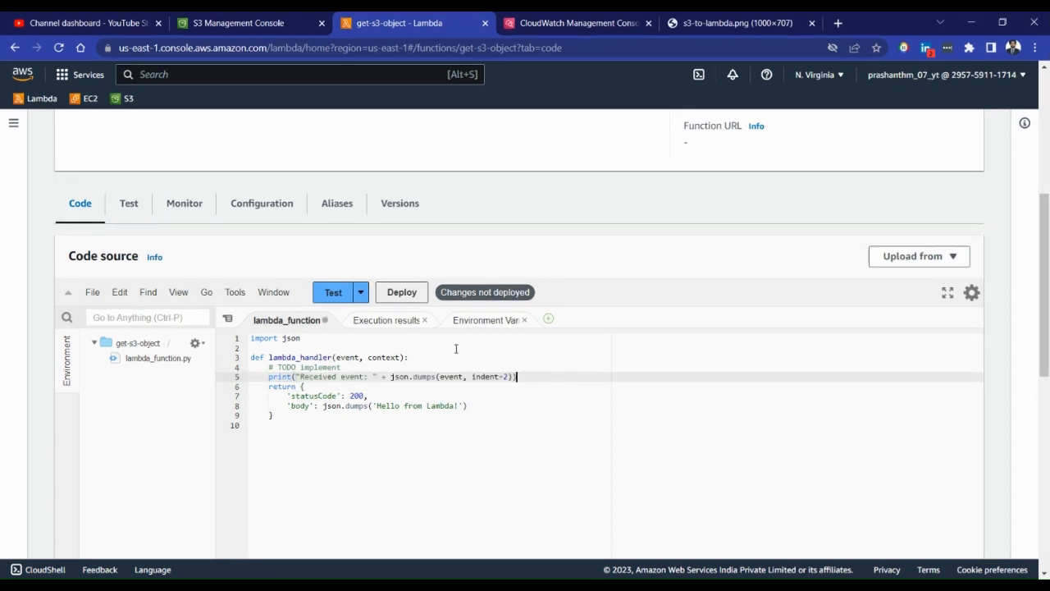
click(402, 292)
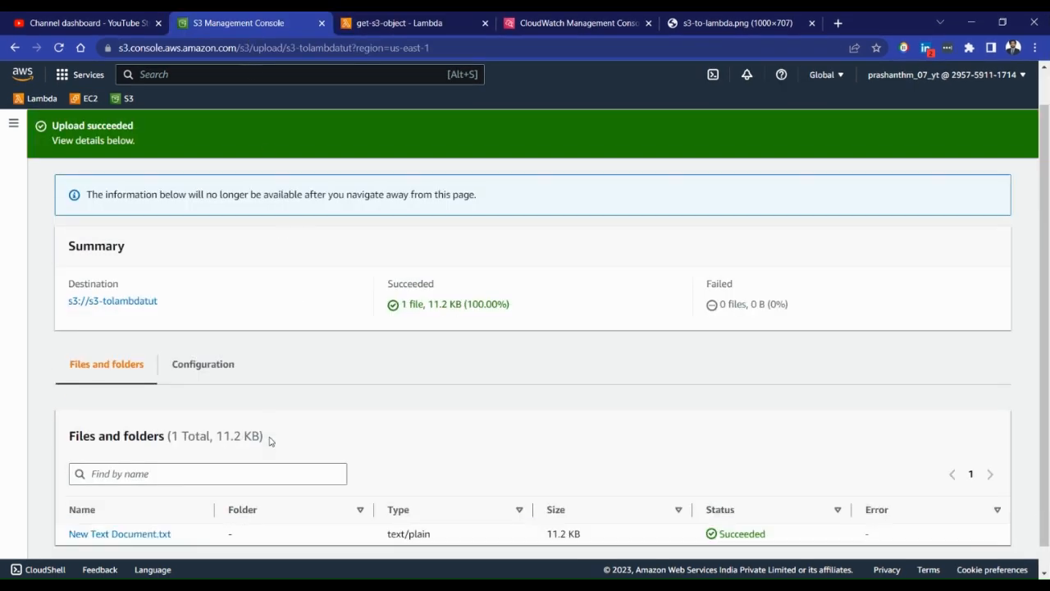
Upload backend.pdf from the data (E:) drive to the s3-tolambdatut bucket and close the upload status
scroll(270, 438, down, 1)
scroll(952, 197, up, 2)
click(957, 189)
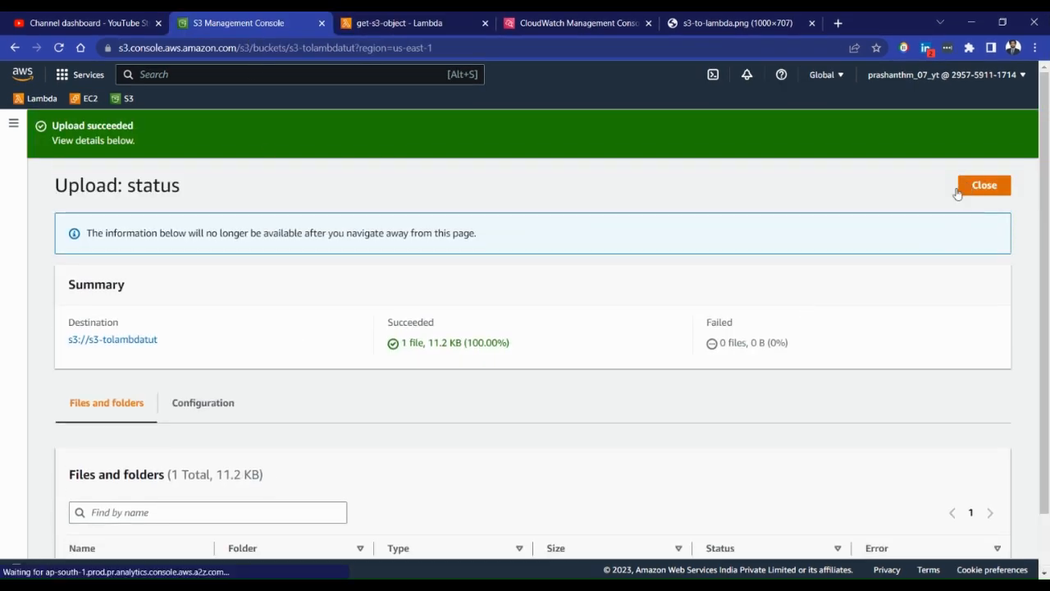
click(750, 308)
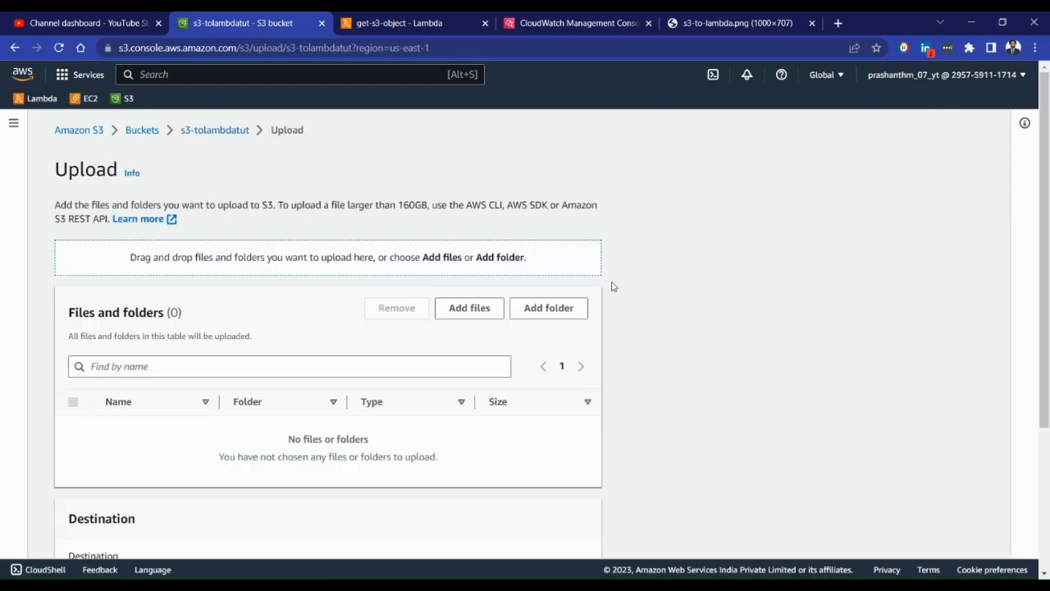
click(466, 312)
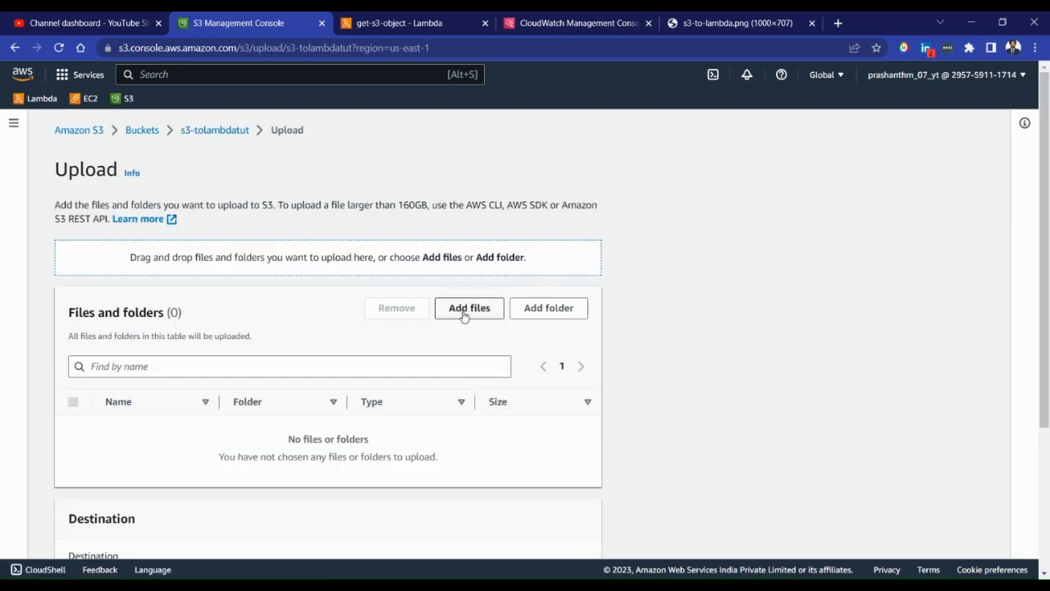
scroll(246, 238, down, 6)
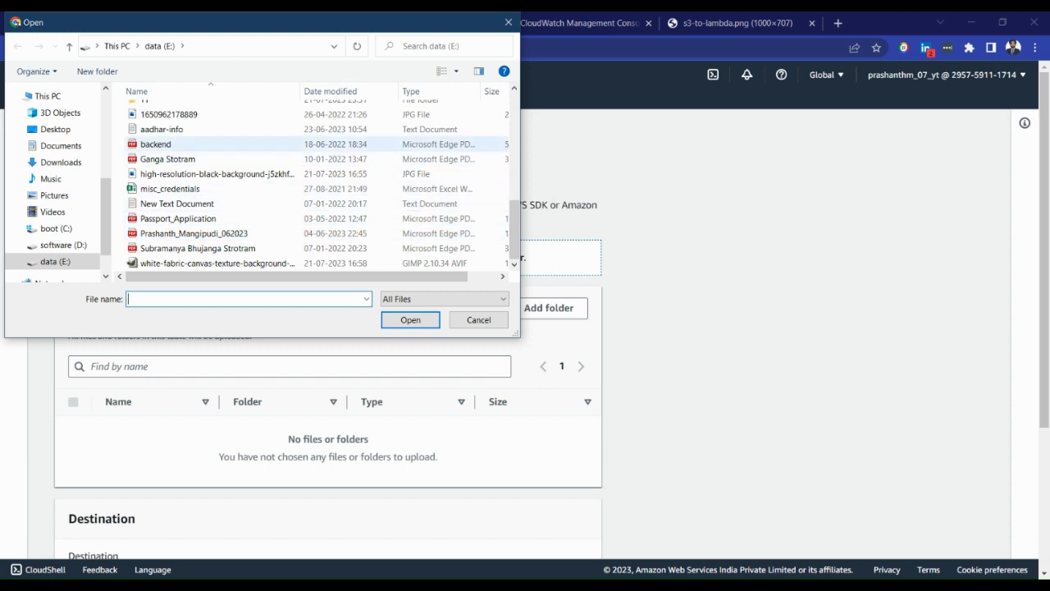
double_click(155, 144)
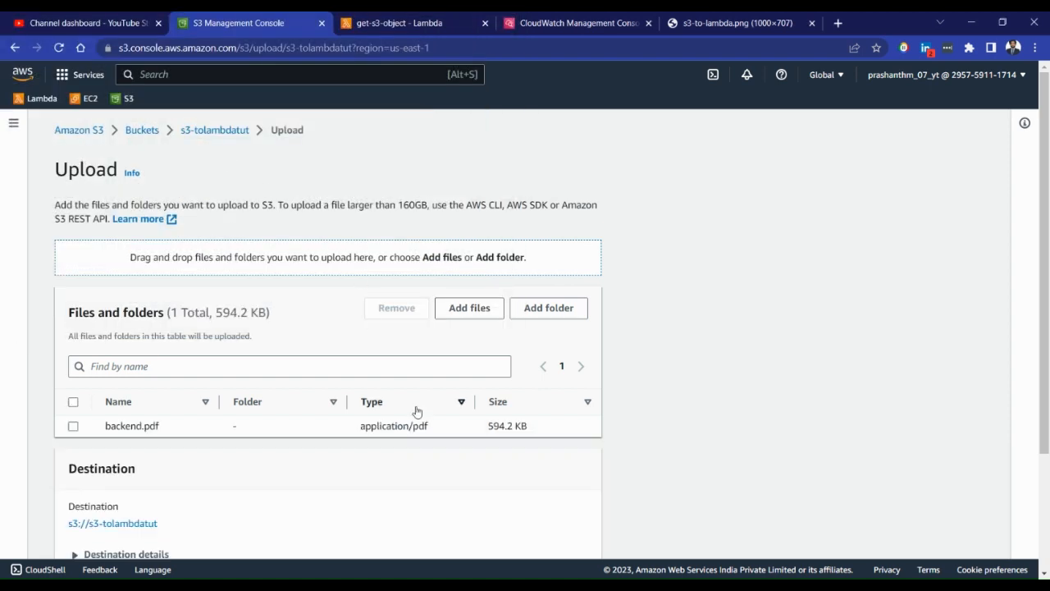
scroll(448, 320, down, 2)
click(570, 533)
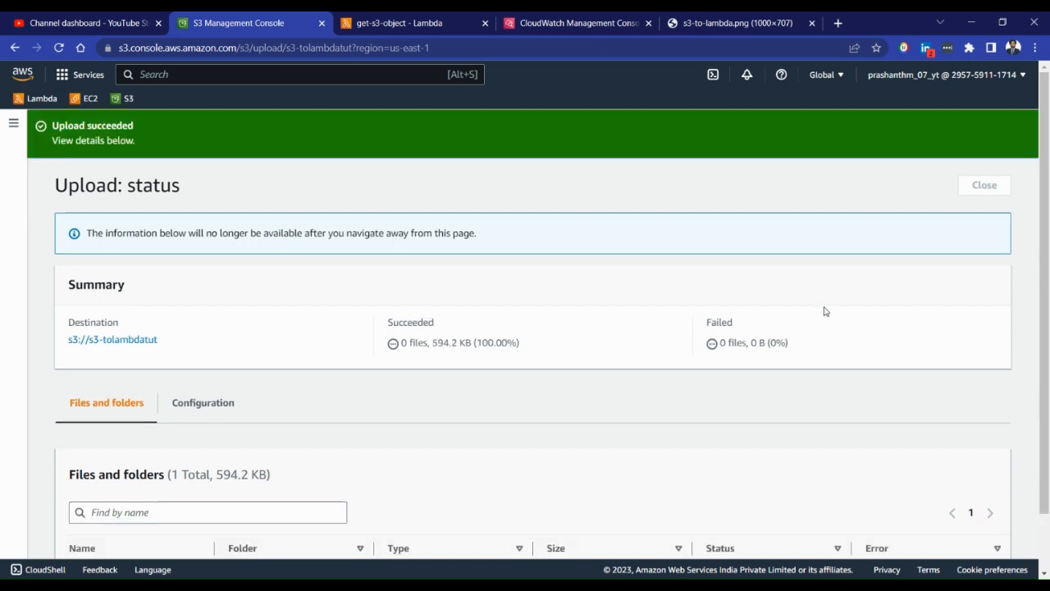
click(984, 185)
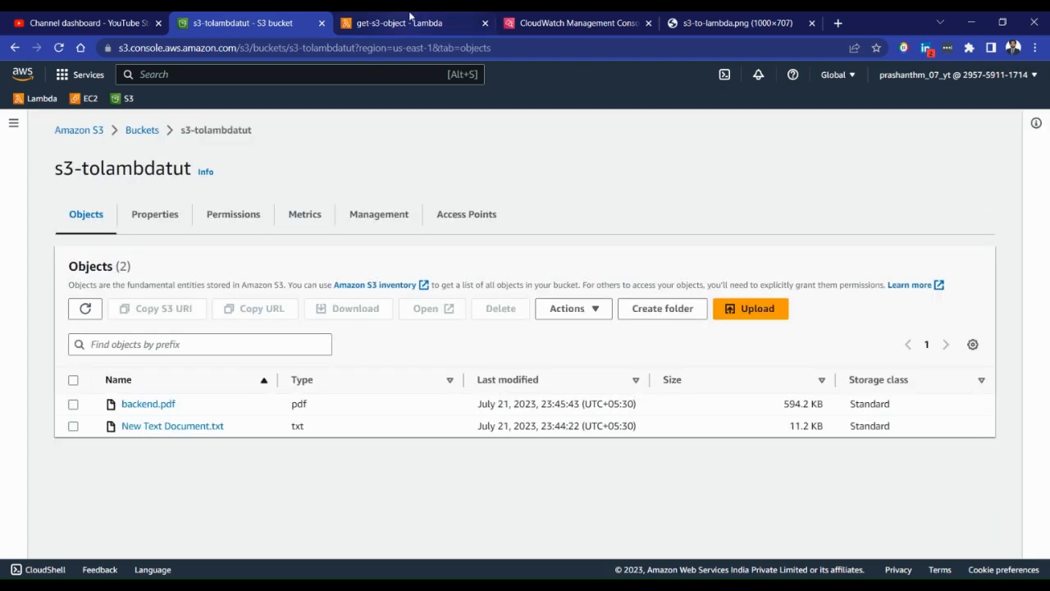
Go back to the /aws/lambda/get-s3-object log group in CloudWatch and open its newest log stream
click(411, 20)
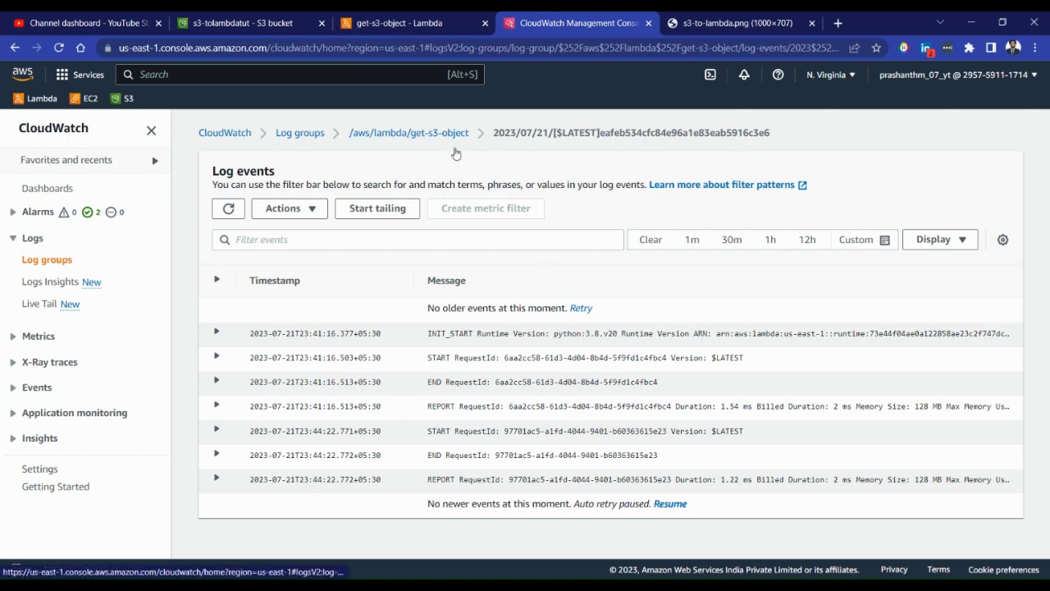
click(669, 503)
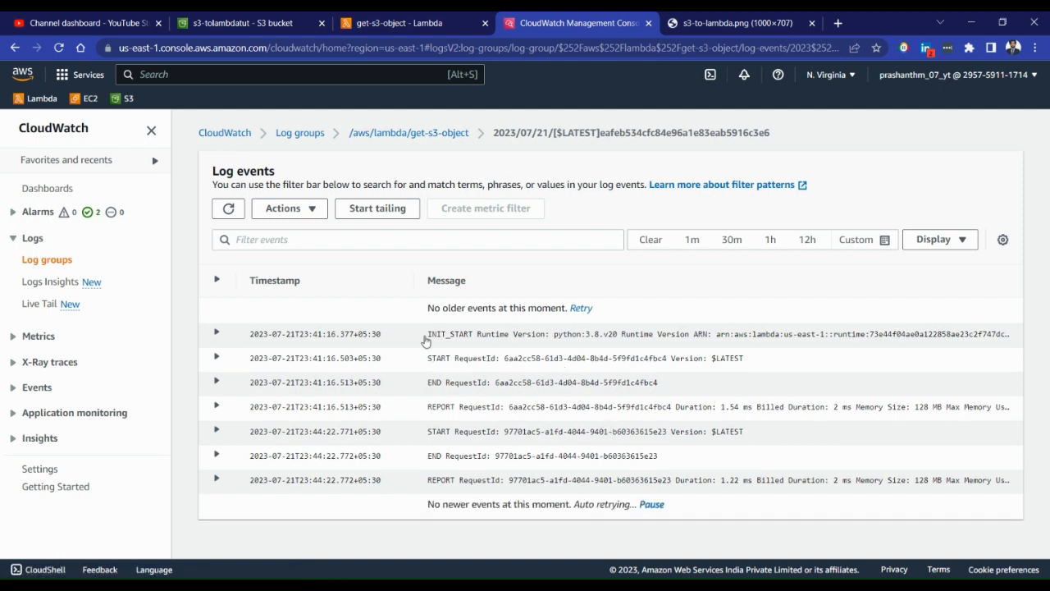
click(440, 138)
scroll(558, 410, down, 2)
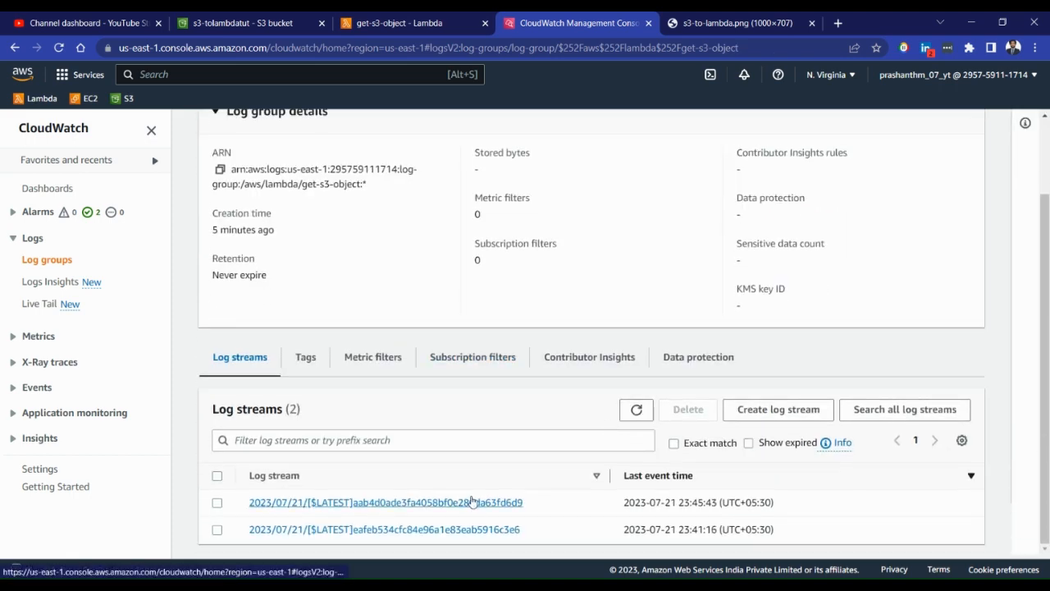
click(472, 502)
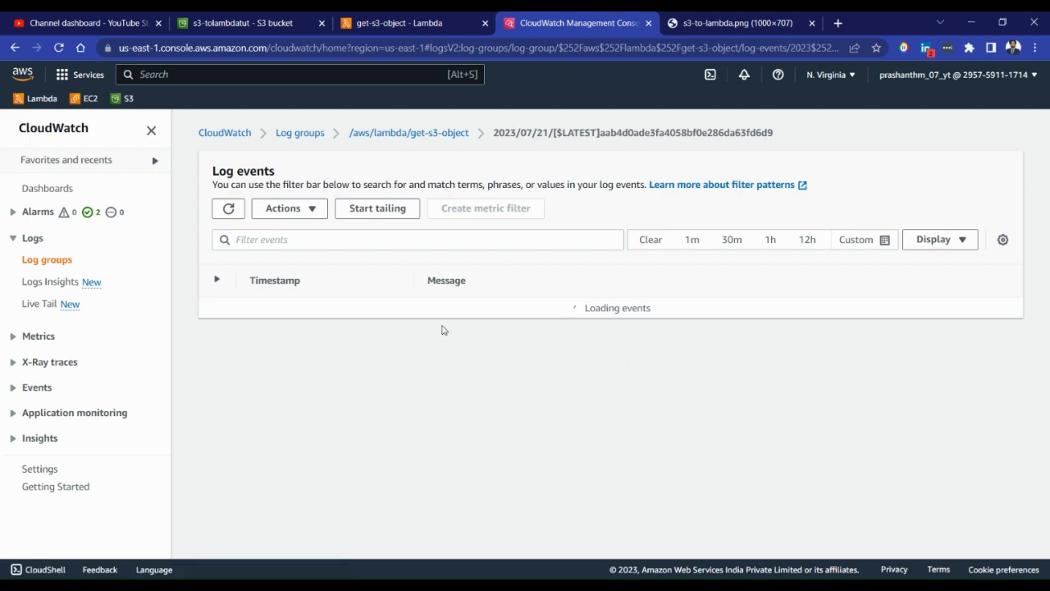
Examine the logged S3 event record, from its event and response details down to the object key
scroll(478, 368, up, 10)
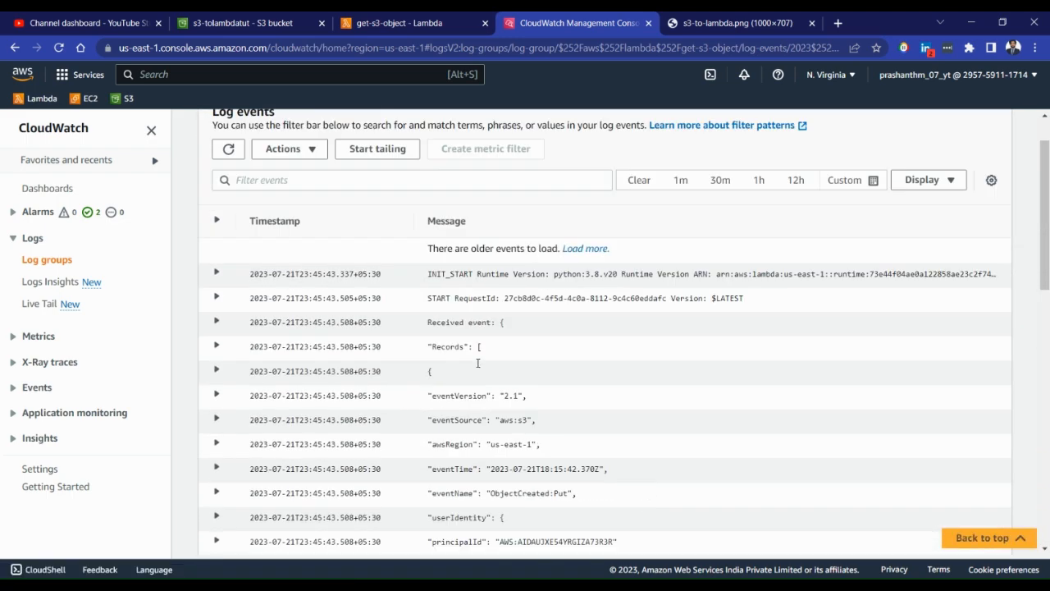
scroll(479, 362, down, 2)
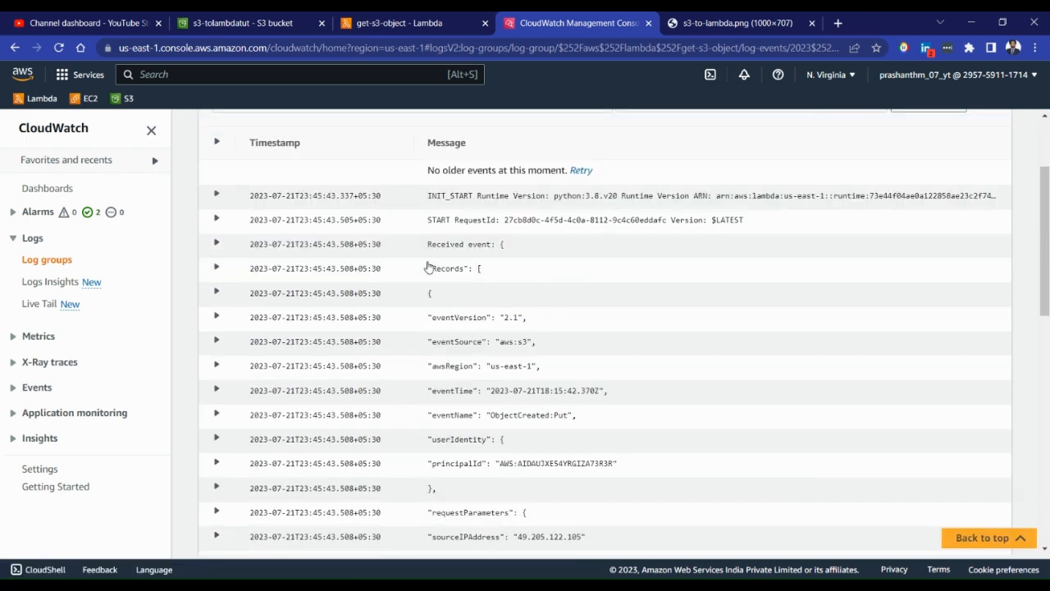
scroll(439, 268, down, 3)
scroll(448, 256, down, 2)
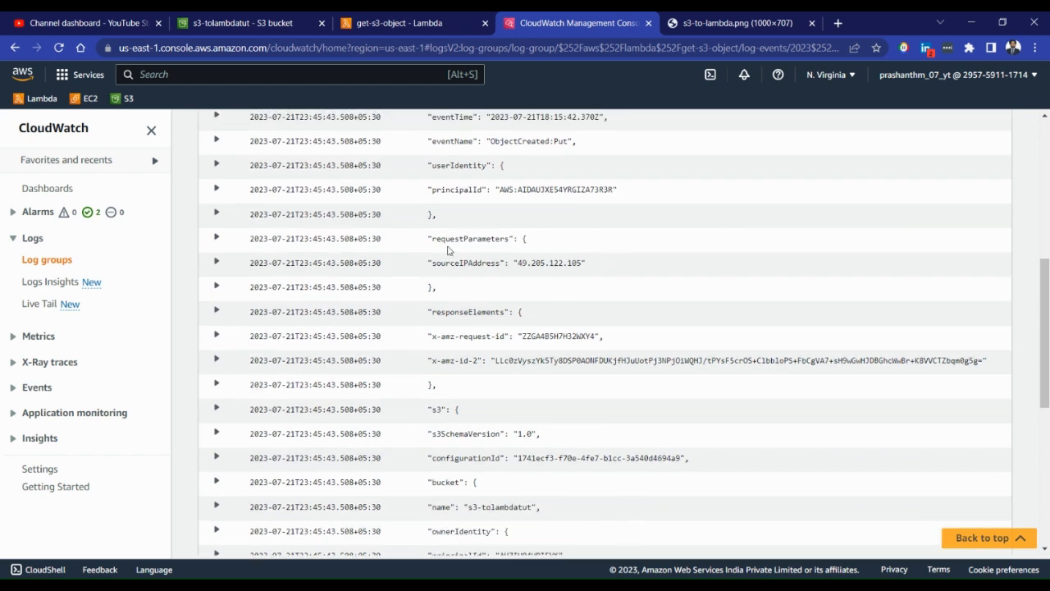
drag(427, 344, 531, 373)
click(488, 400)
scroll(494, 408, down, 1)
scroll(494, 408, down, 1)
scroll(530, 373, down, 3)
drag(464, 333, 514, 340)
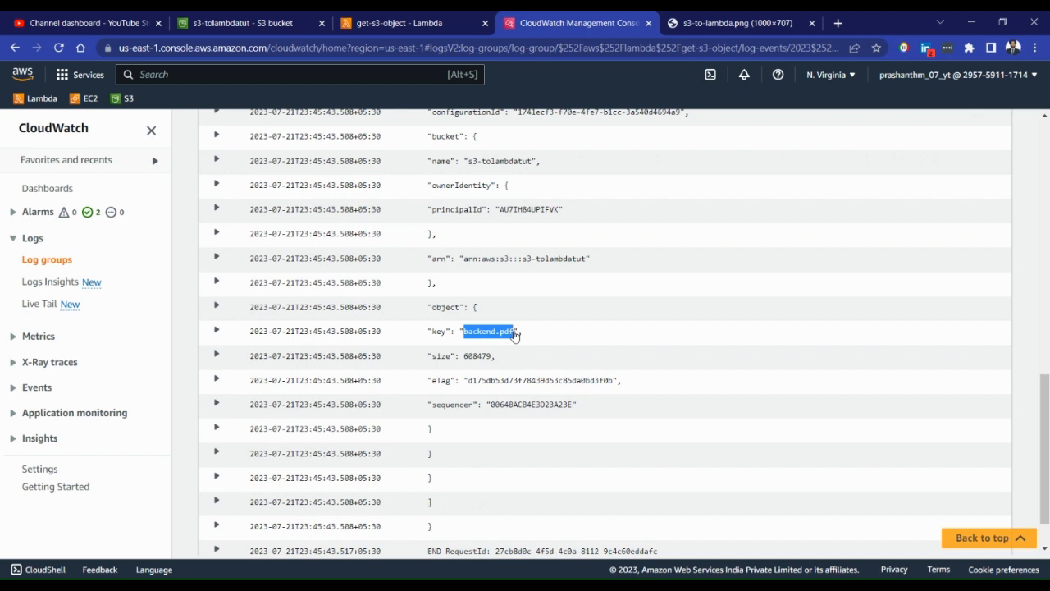
Replace the lambda_handler code in get-s3-object with a version that fetches the uploaded object by bucket and key and prints its content type
click(402, 23)
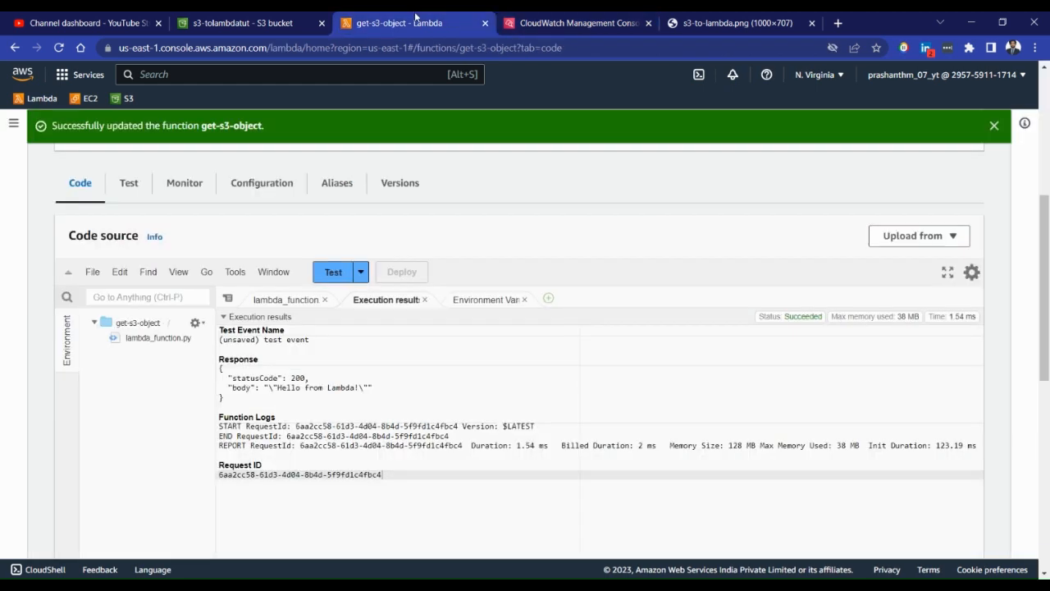
click(279, 300)
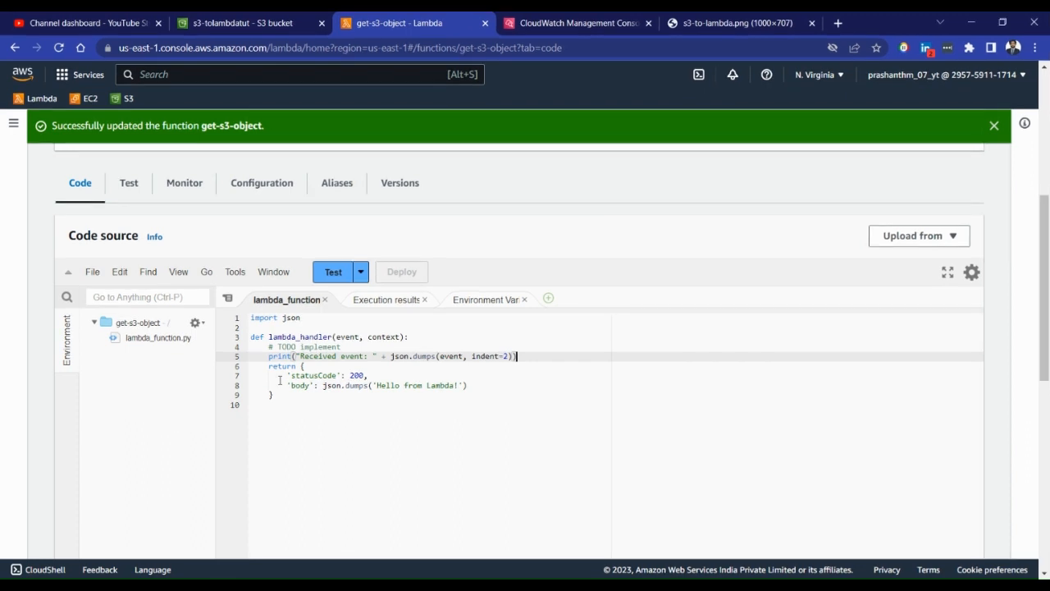
drag(296, 397, 251, 337)
text(def lambda_handler(event, context):     #print("Received event: " + json.dumps(event, indent=2))      # Get the object from the event and show its content type     bucket = event['Records'][0]['s3']['bucket']['name']     key = event['Records'][0]['s3']['object']['key']     try:         response = s3.get_object(Bucket=bucket, Key=key)         print("CONTENT TYPE: " + response['ContentType'])         return response['ContentType']     except Exception as e:         print(e)         print('Error getting object {} from bucket {}. Make sure they exist and your bucket is in the same region as this function.'.format(key, bucket))         raise e)
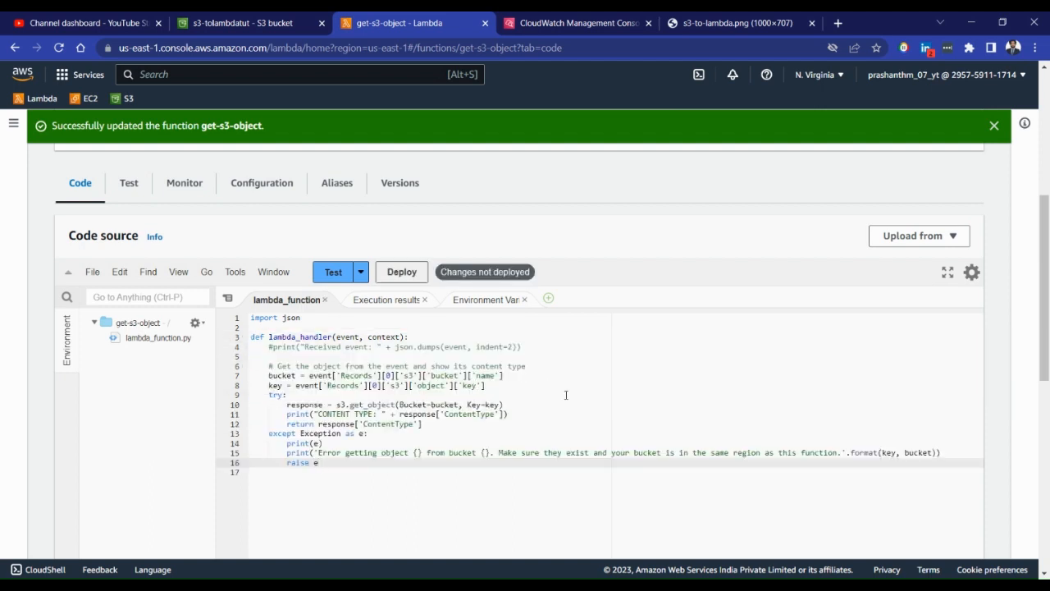
click(566, 394)
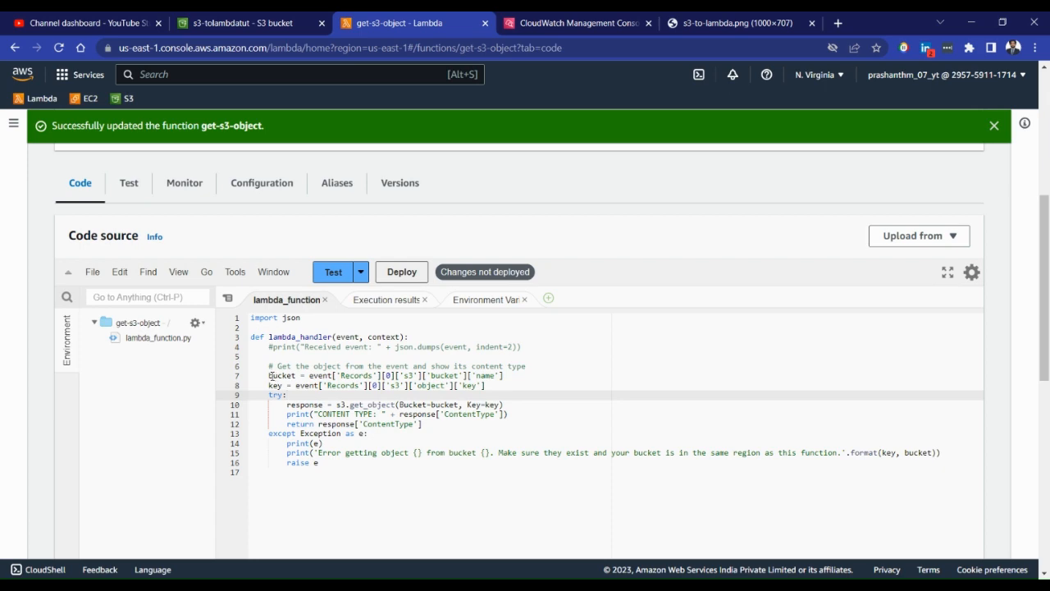
Compare the code's bucket lookup path with the Records, s3, bucket and name entries in the CloudWatch event log
drag(269, 376, 386, 376)
key(ctrl+Tab)
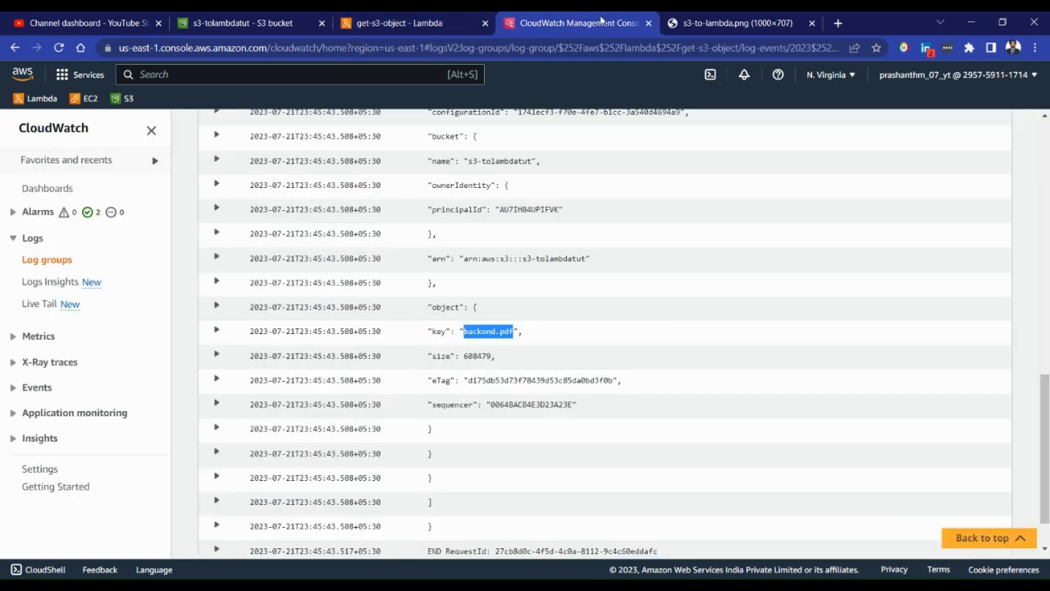
click(464, 320)
scroll(464, 312, up, 3)
scroll(464, 310, up, 5)
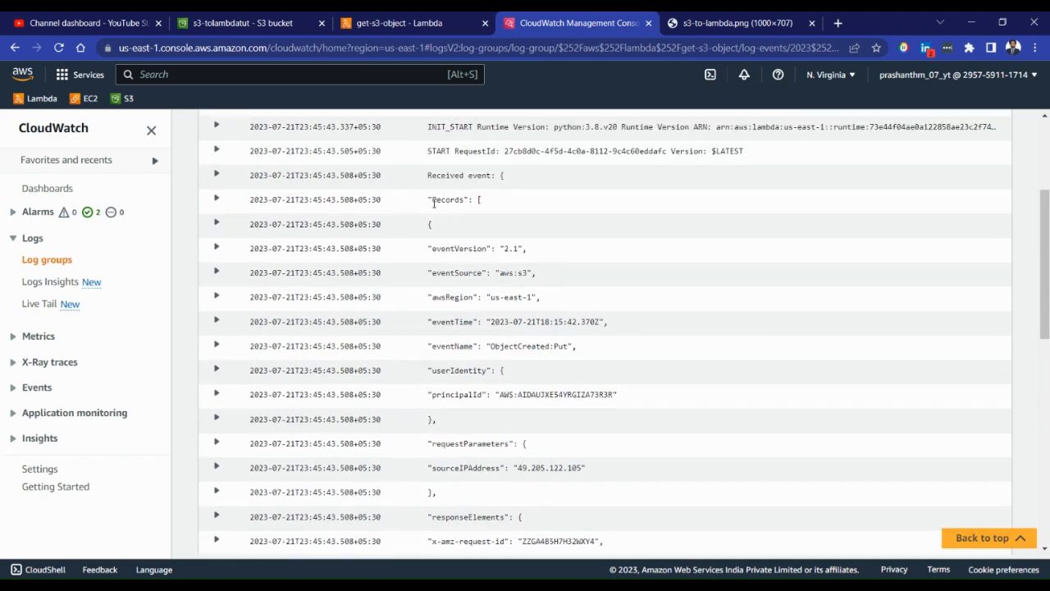
double_click(433, 201)
scroll(492, 208, down, 5)
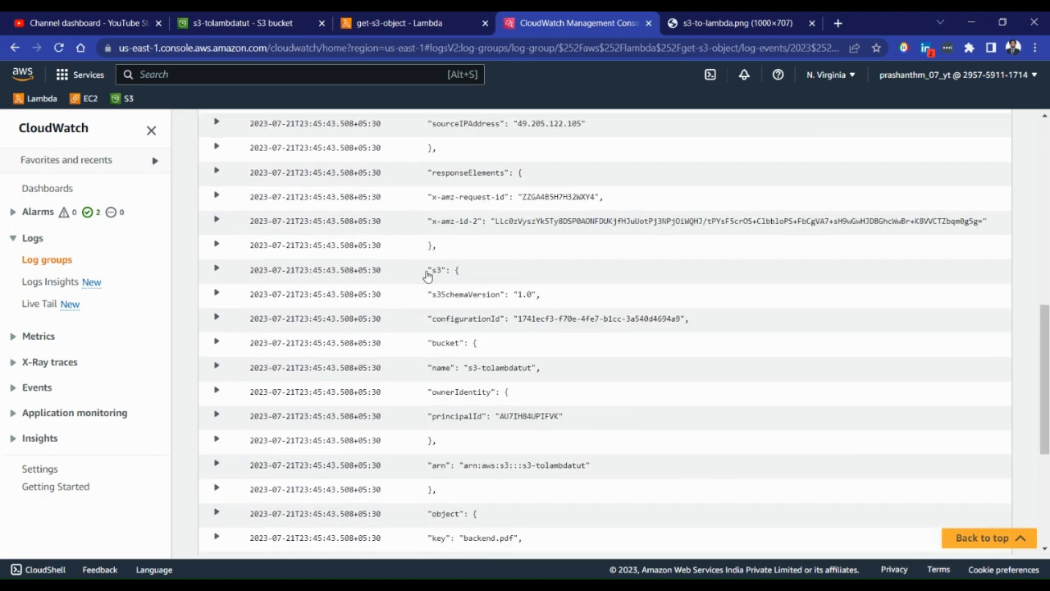
double_click(428, 273)
scroll(462, 274, down, 2)
drag(435, 207, 454, 217)
click(450, 234)
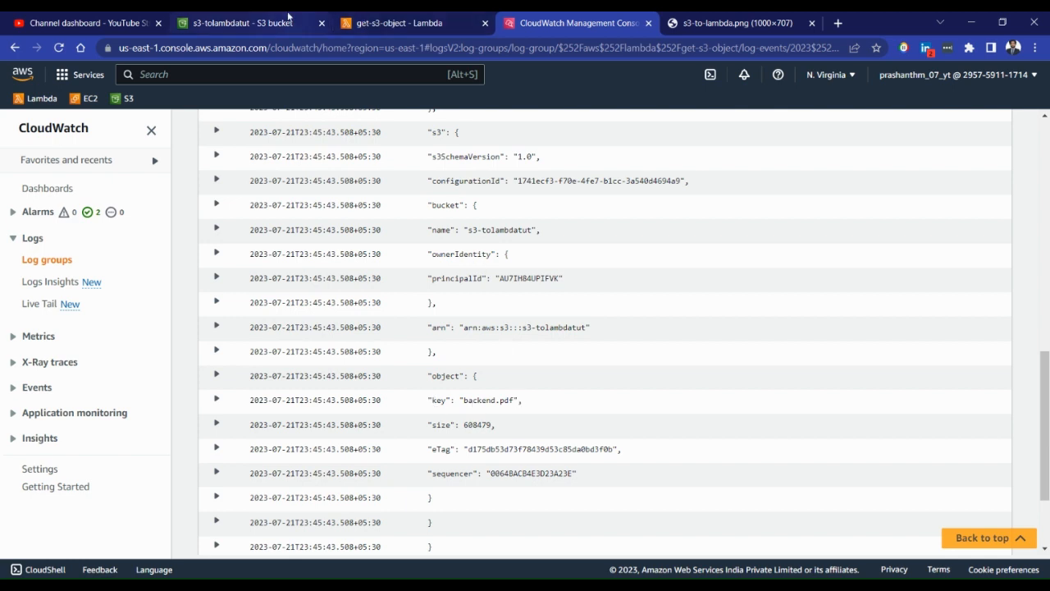
Return to the get-s3-object code and review the bucket and key assignments and the get_object call
click(365, 26)
click(323, 401)
click(280, 387)
click(283, 375)
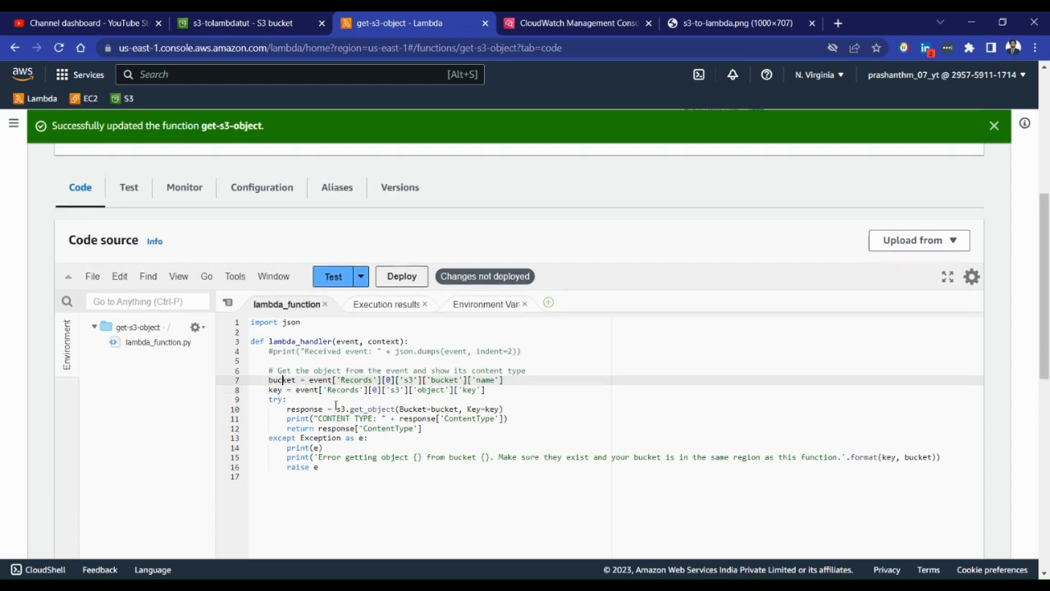
Add import boto3 below the json import in the Lambda code
scroll(336, 400, up, 1)
click(314, 397)
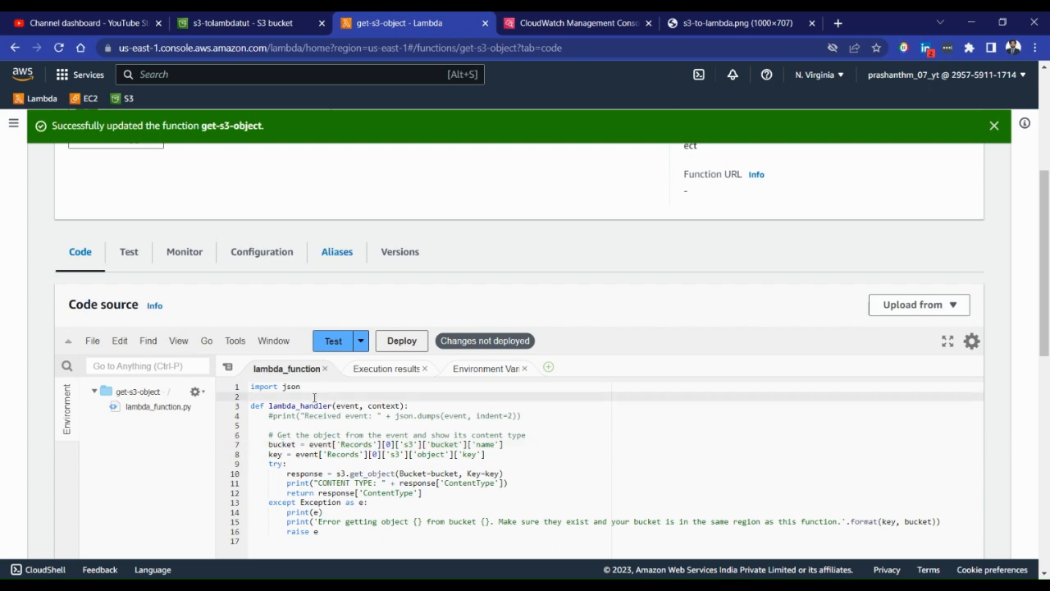
text(import boto3)
key(Return)
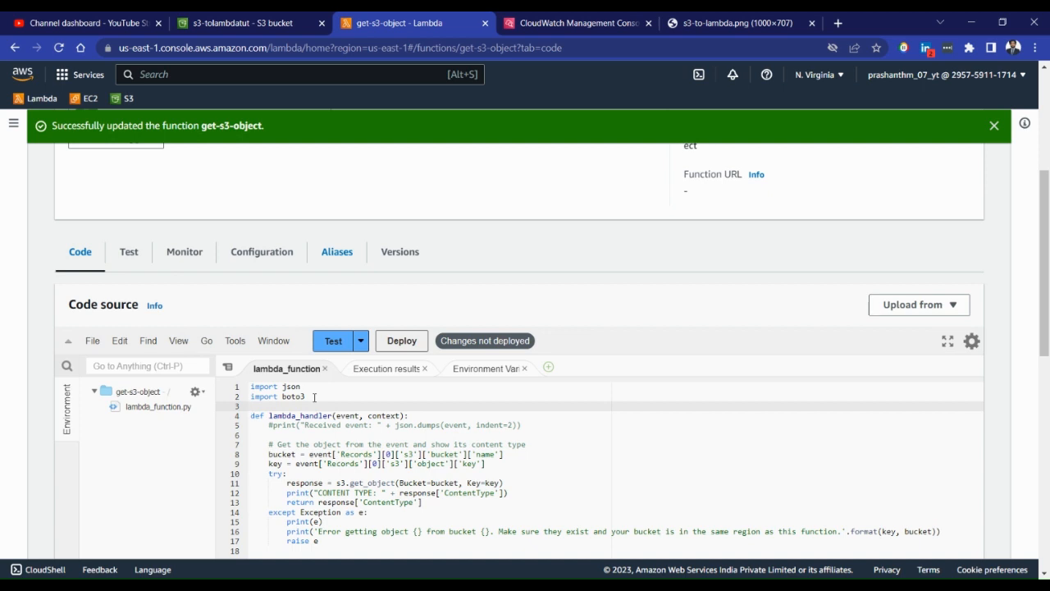
Define s3 = boto3.client("s3") on its own line above the lambda_handler function
key(Return)
text(se)
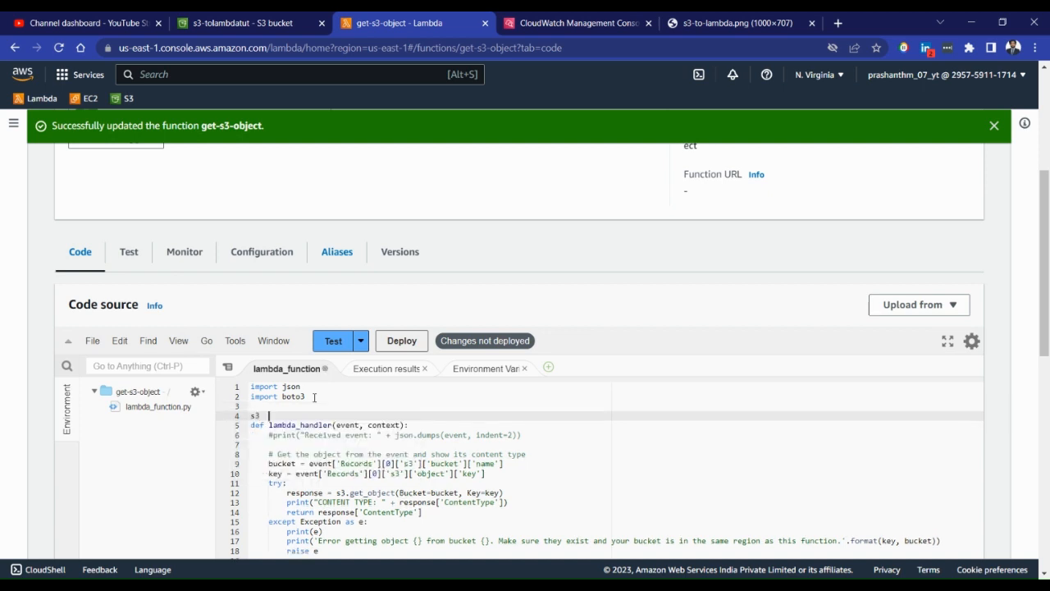
key(BackSpace)
text(= boto3.clinent("s3"))
key(Up)
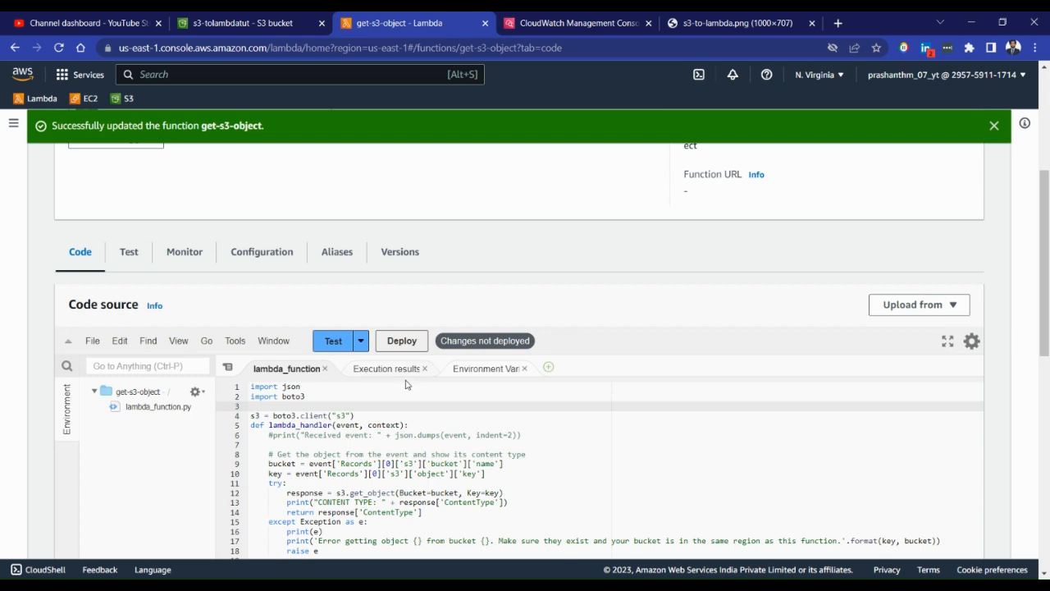
Review the boto3 client line and the get_object call's bucket and key arguments, and deploy the get-s3-object code
click(381, 416)
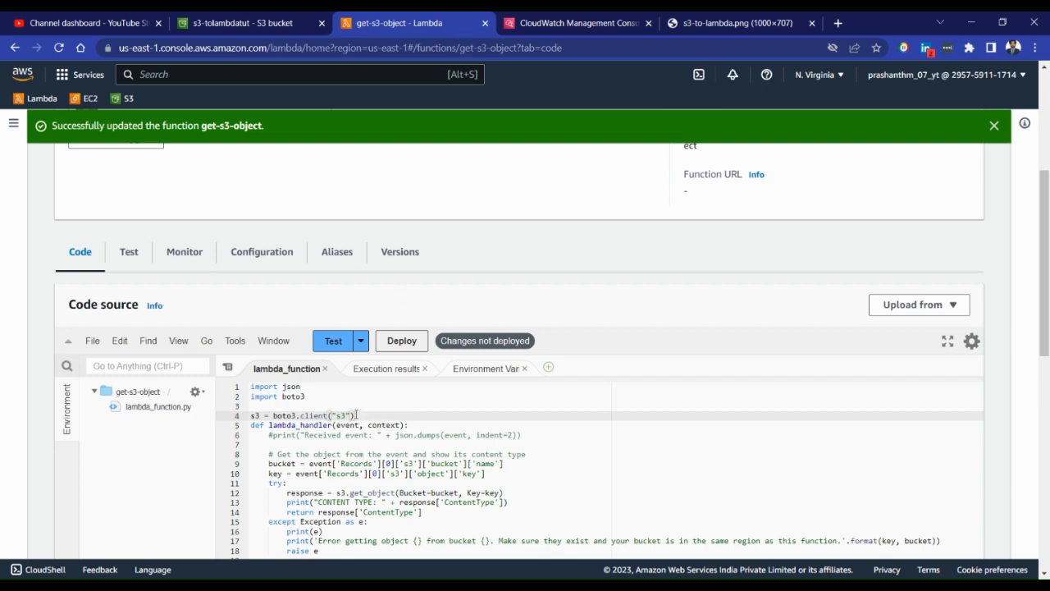
drag(358, 415, 275, 414)
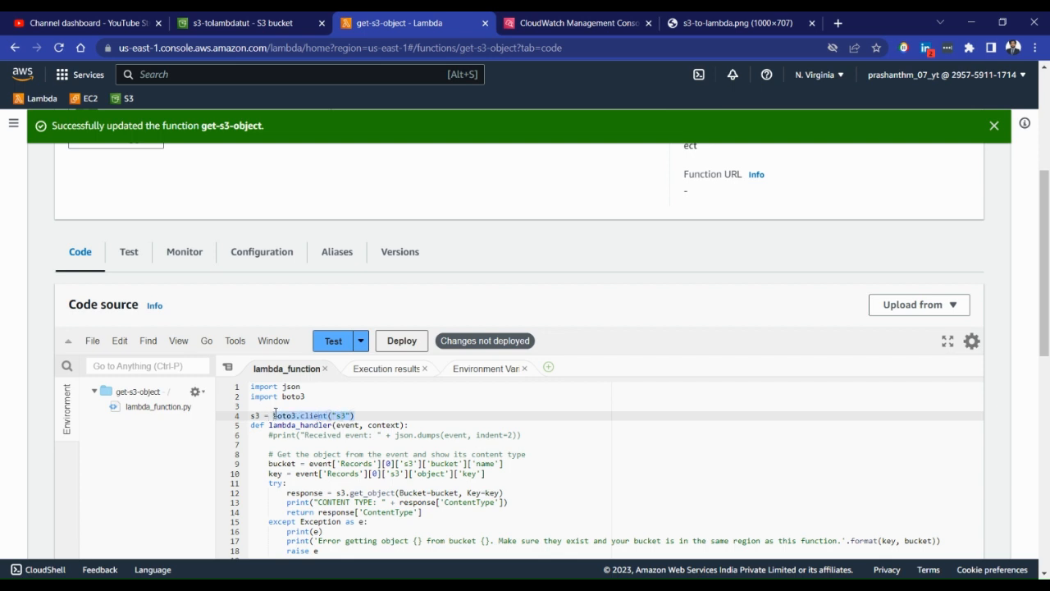
scroll(347, 420, down, 1)
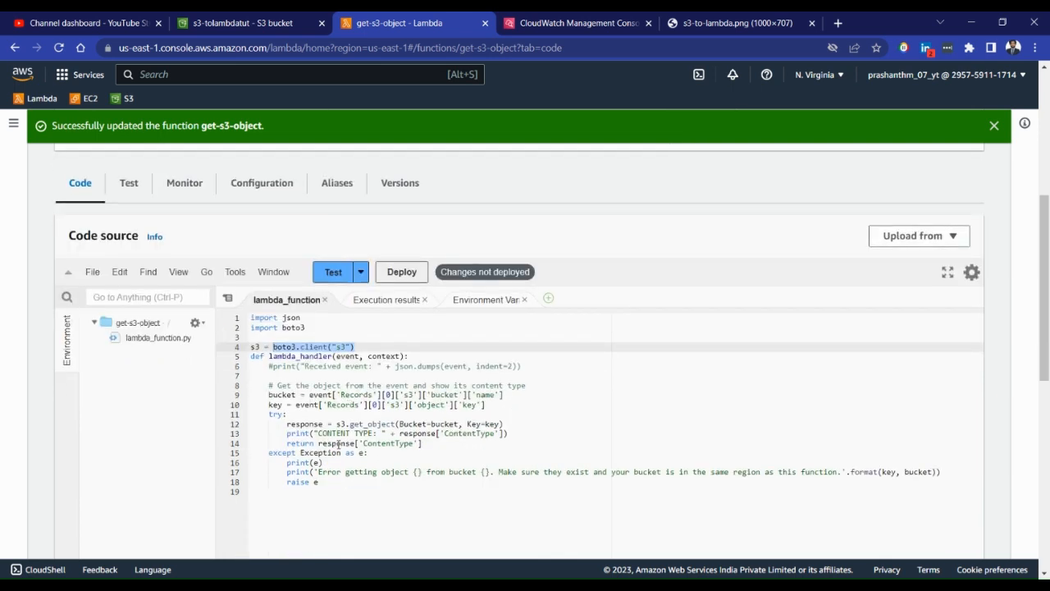
click(339, 423)
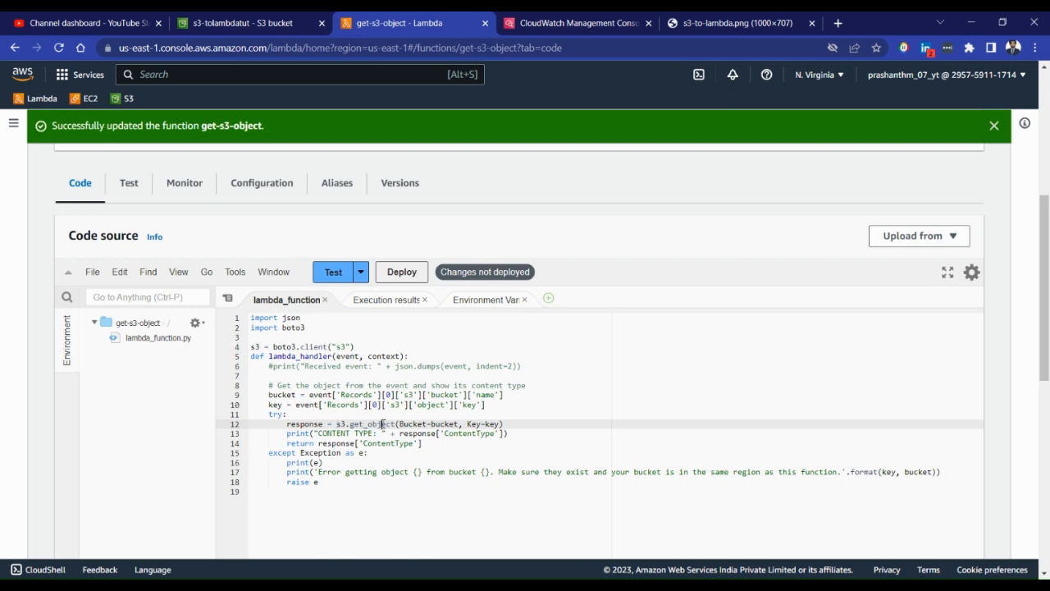
drag(349, 424, 456, 425)
double_click(492, 425)
text(key)
click(402, 271)
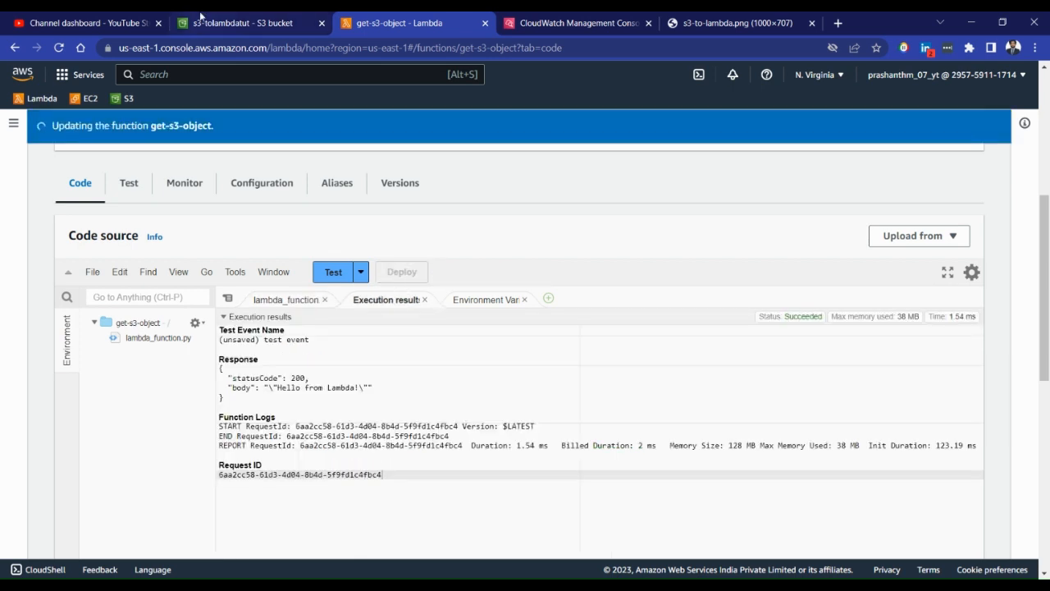
Upload New Text Document from the data (E:) drive to the s3-tolambdatut bucket and close the upload status page
click(228, 20)
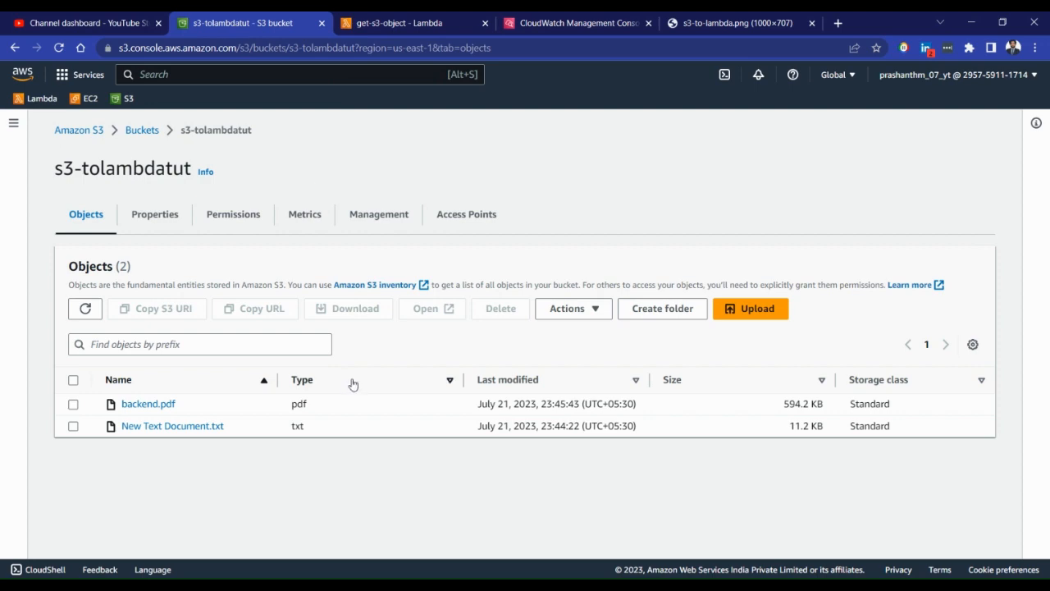
click(726, 315)
scroll(486, 295, down, 2)
scroll(484, 249, up, 2)
click(469, 309)
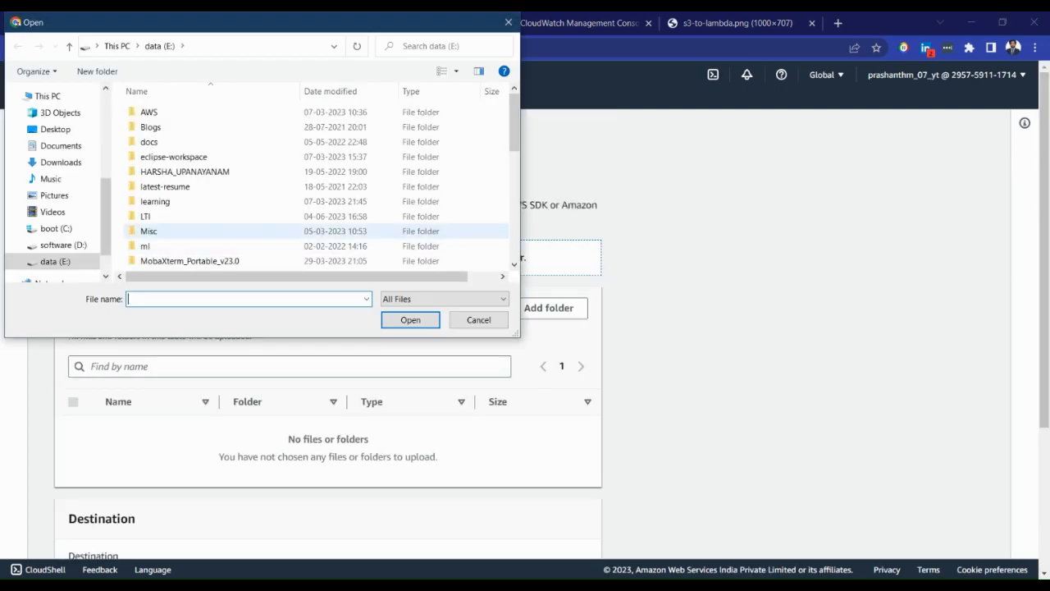
scroll(246, 221, down, 5)
double_click(176, 204)
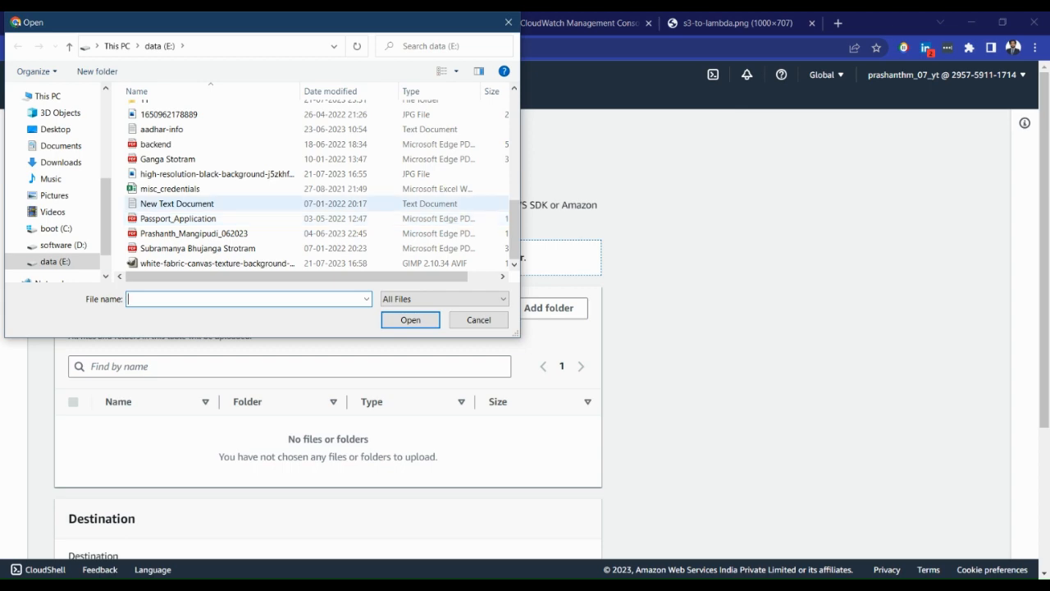
scroll(495, 428, down, 3)
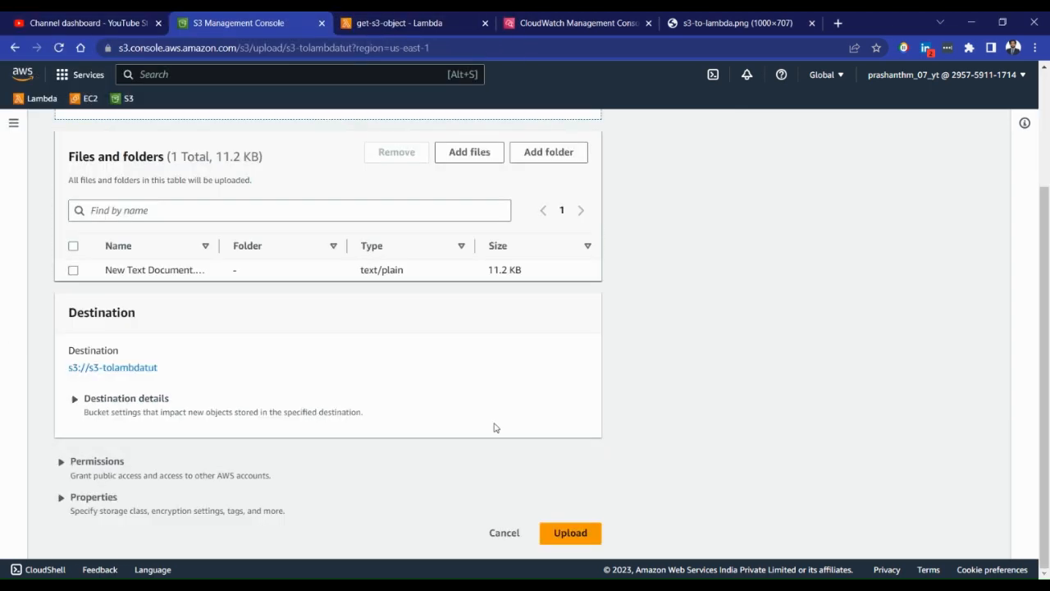
click(581, 535)
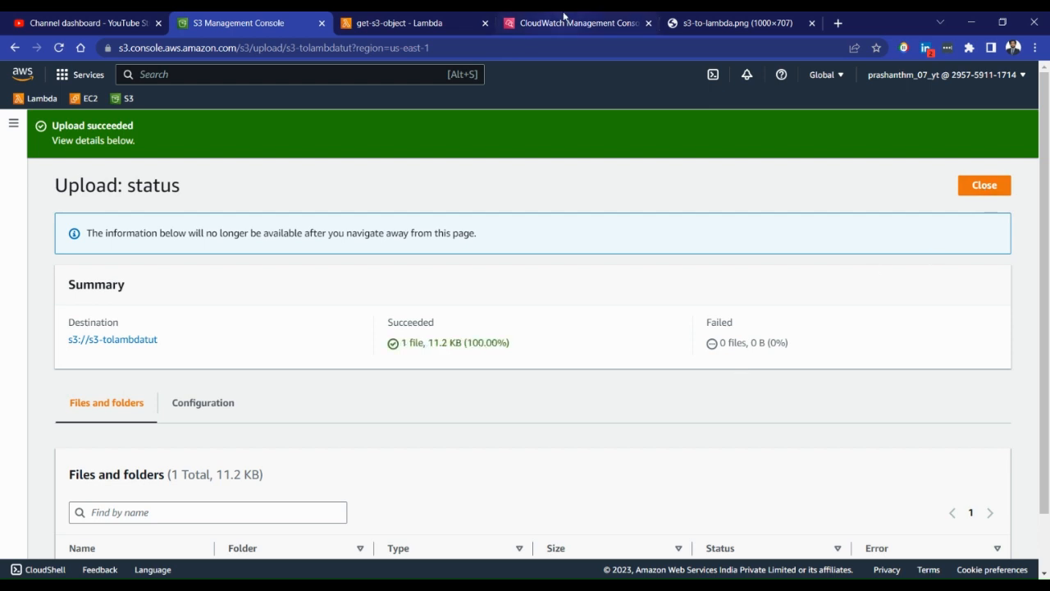
click(985, 186)
In CloudWatch, refresh the log streams of /aws/lambda/get-s3-object and open the most recent stream
click(618, 18)
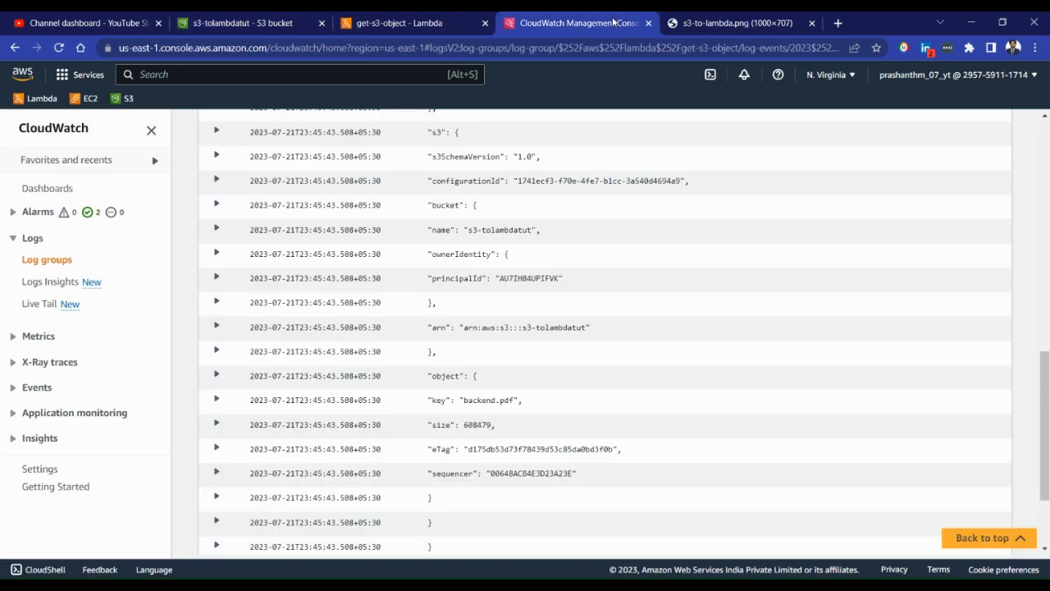
scroll(783, 456, up, 8)
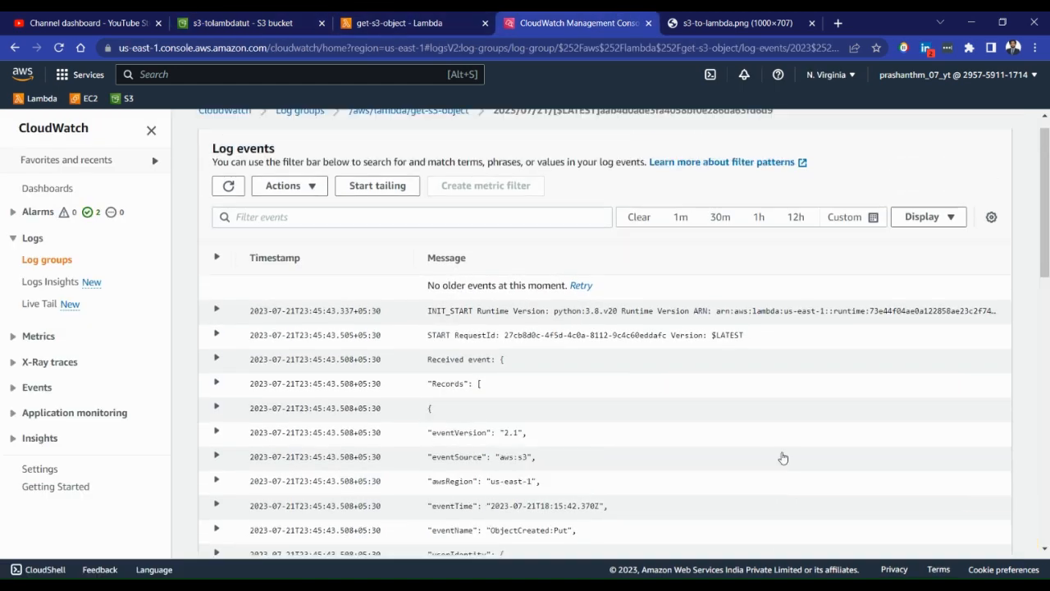
click(443, 133)
scroll(672, 439, down, 3)
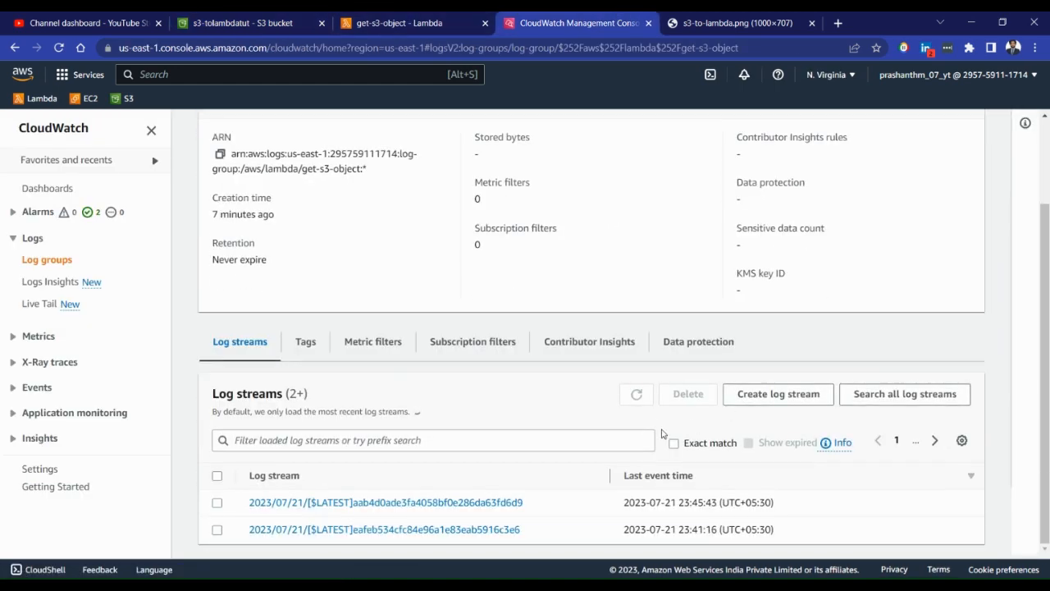
click(637, 395)
scroll(492, 457, down, 1)
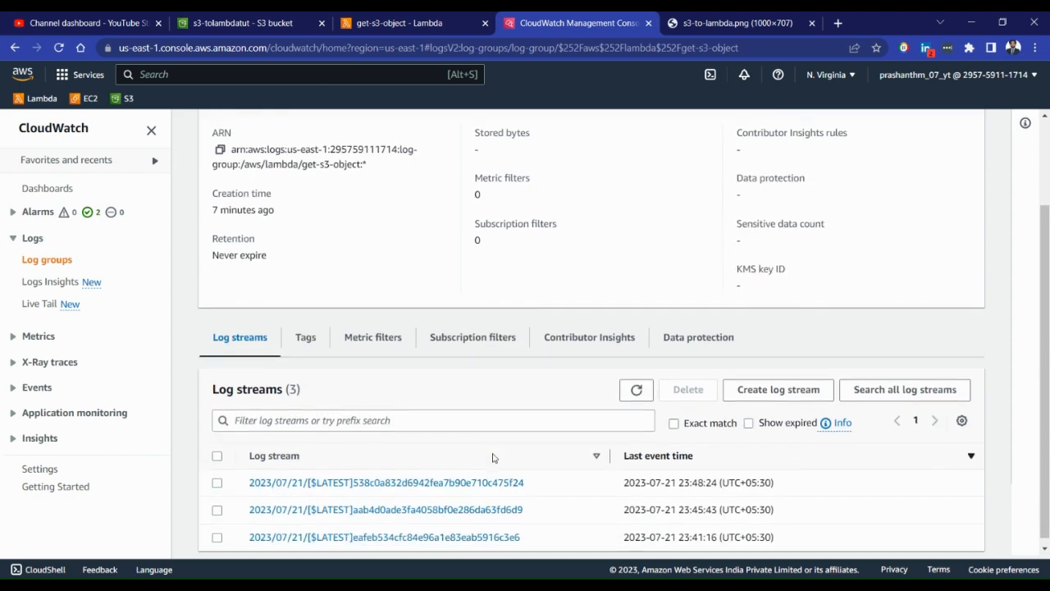
click(457, 476)
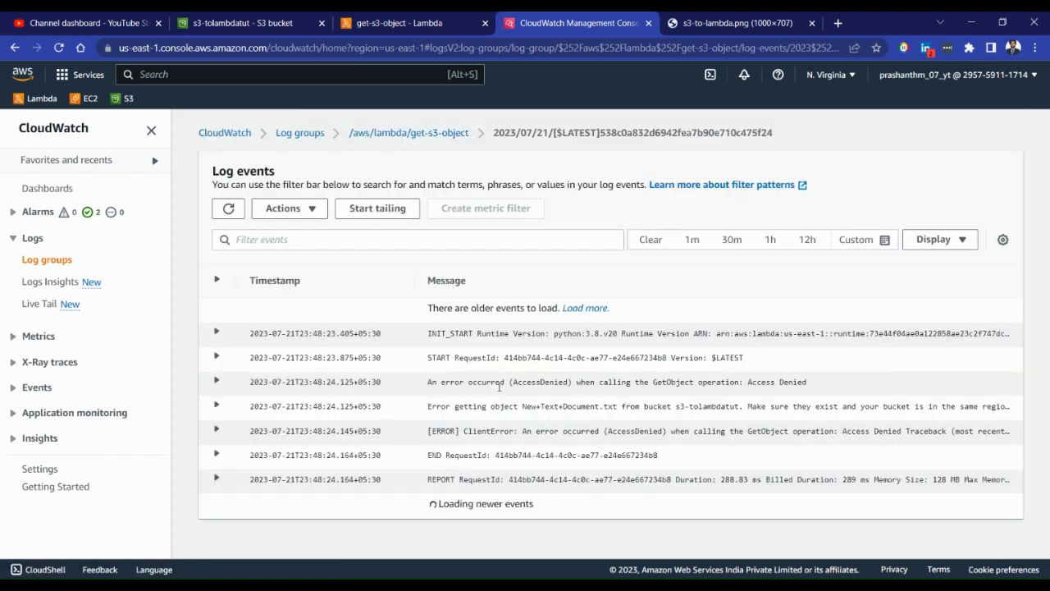
Expand the ClientError log entry and examine the denied operation and its traceback
click(485, 432)
scroll(509, 428, down, 2)
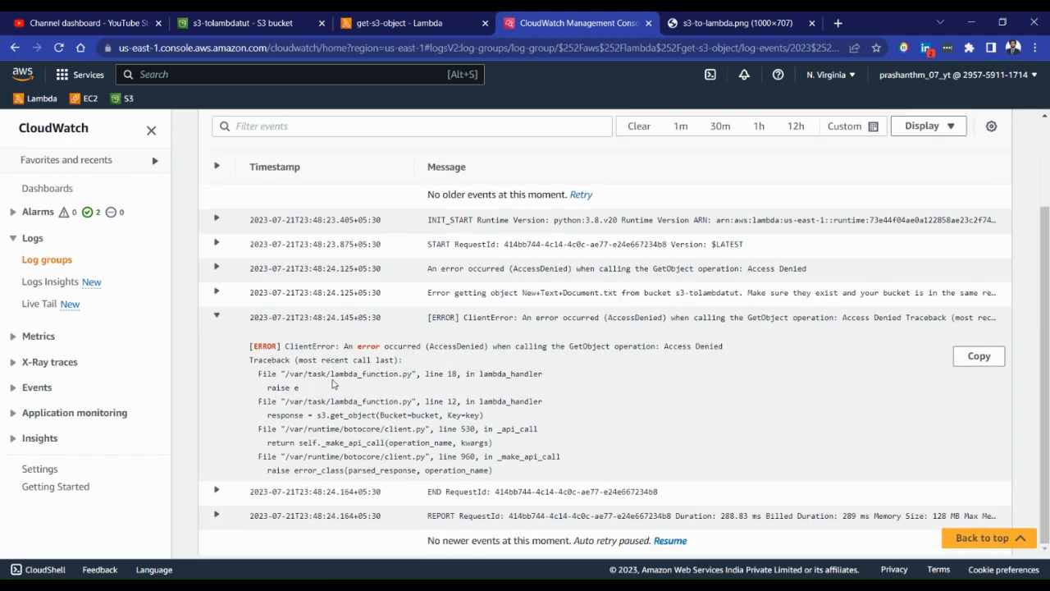
drag(428, 346, 487, 345)
drag(574, 345, 624, 346)
click(671, 346)
Dismiss the Lambda function's update notice and refresh the object list of the s3-tolambdatut bucket
click(459, 23)
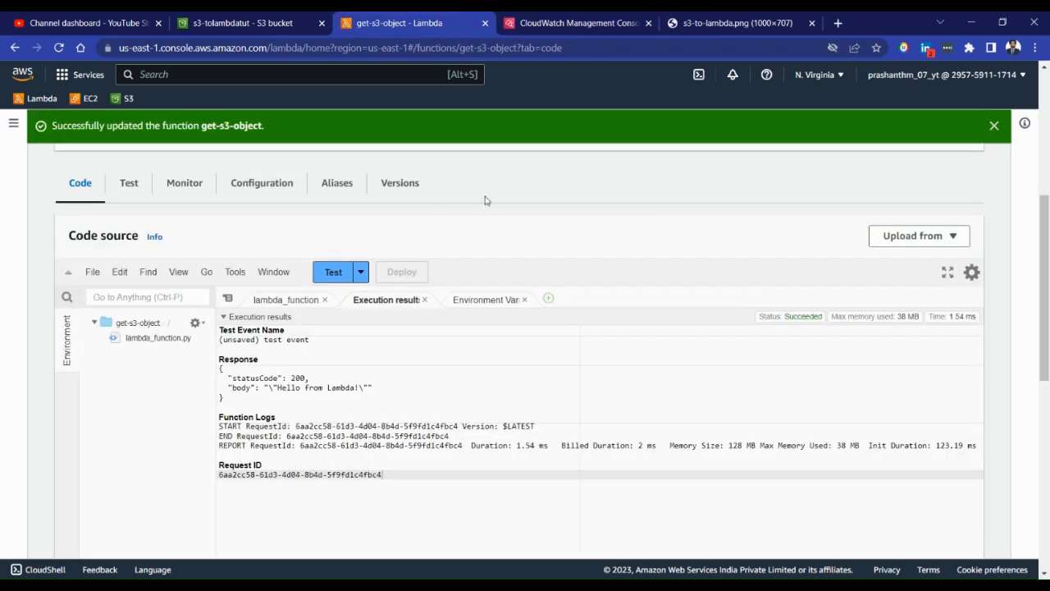
click(994, 125)
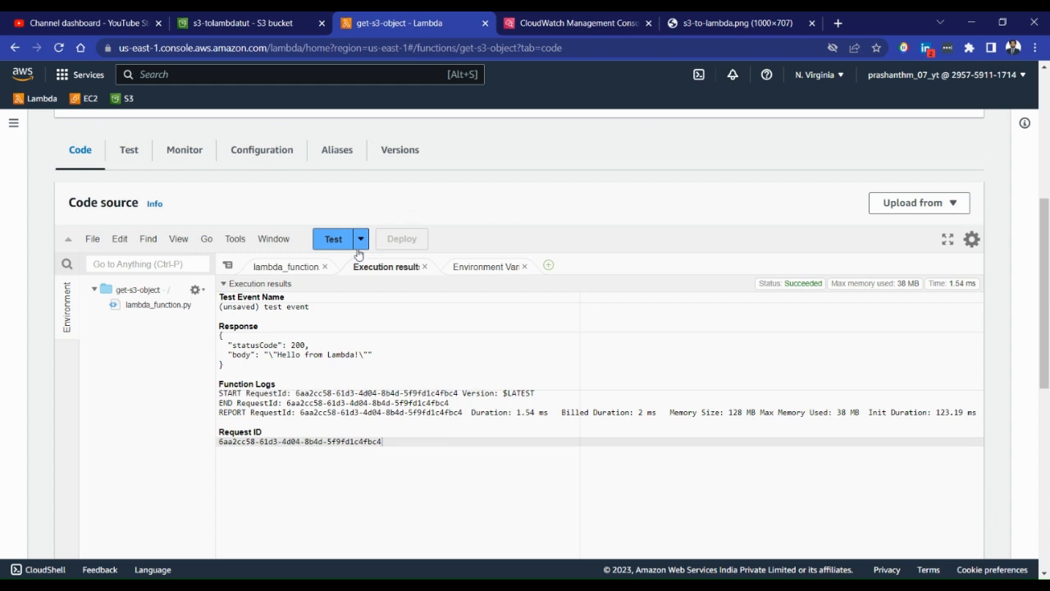
click(198, 18)
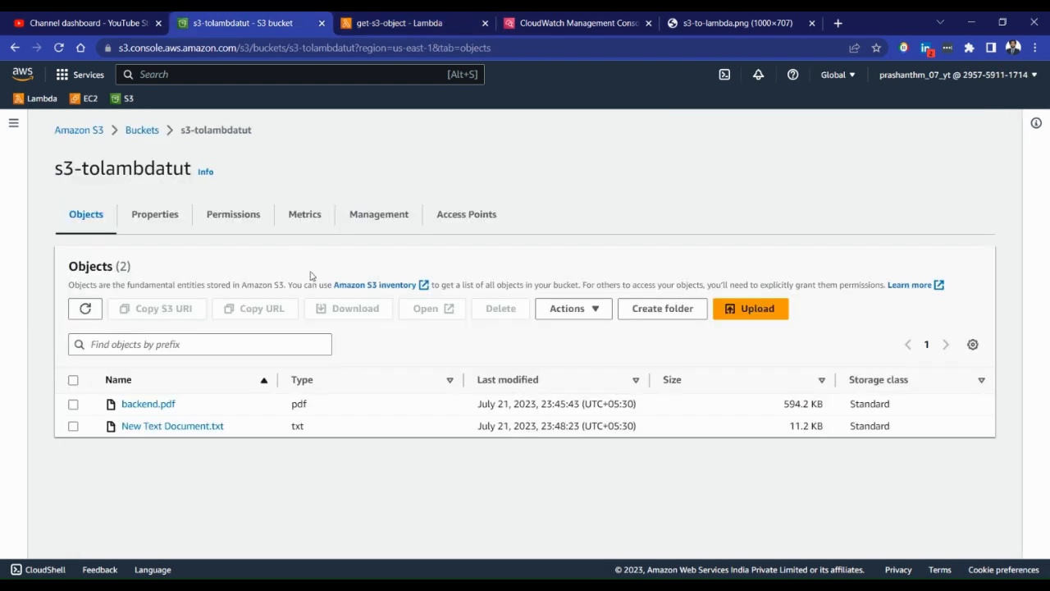
click(85, 308)
Open the get-s3-object function's execution role in IAM from its permissions configuration
click(402, 20)
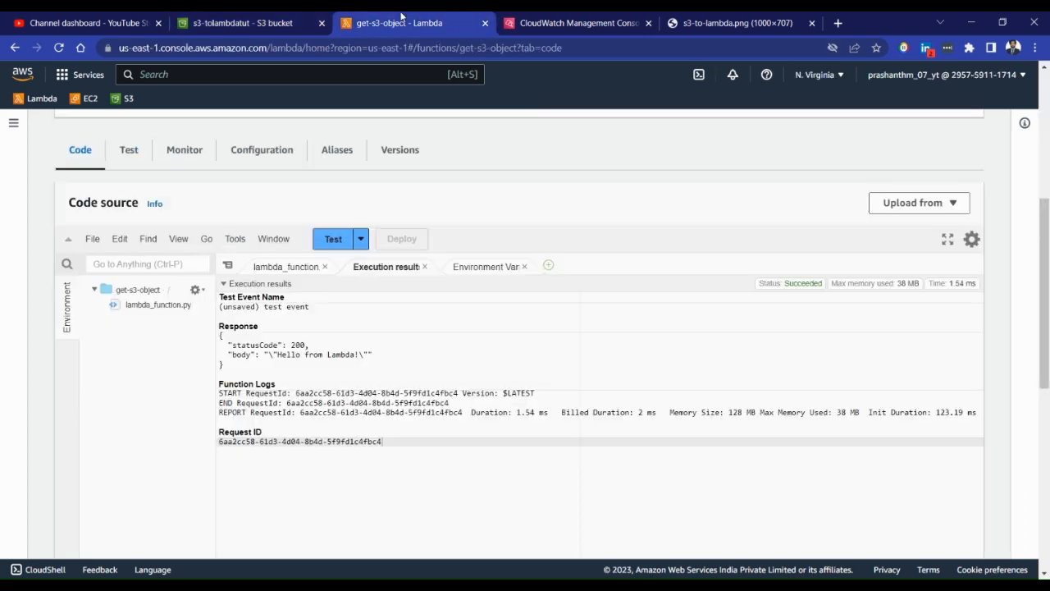
click(255, 154)
click(137, 255)
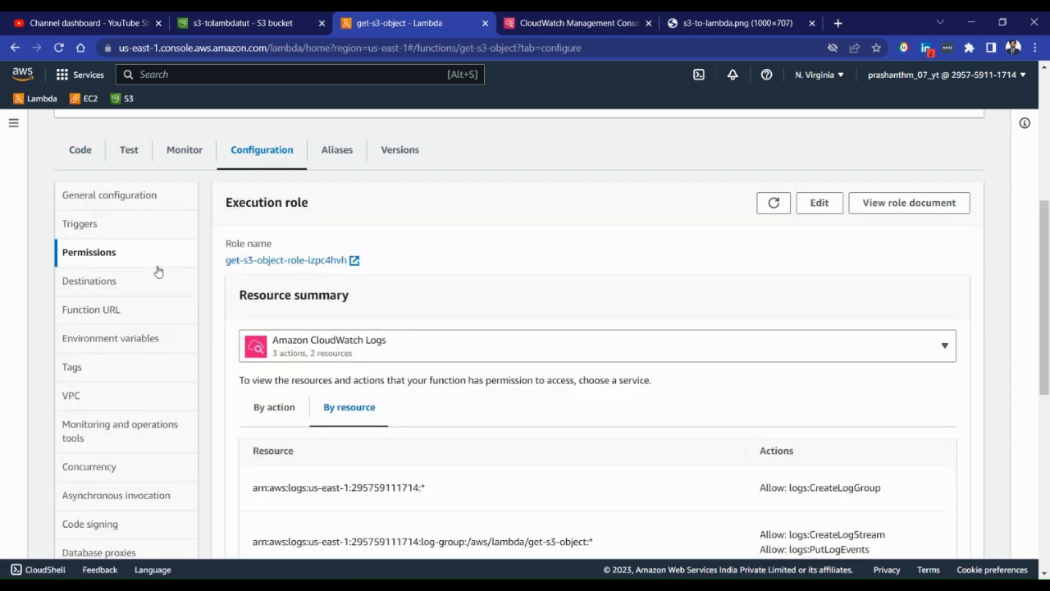
click(287, 261)
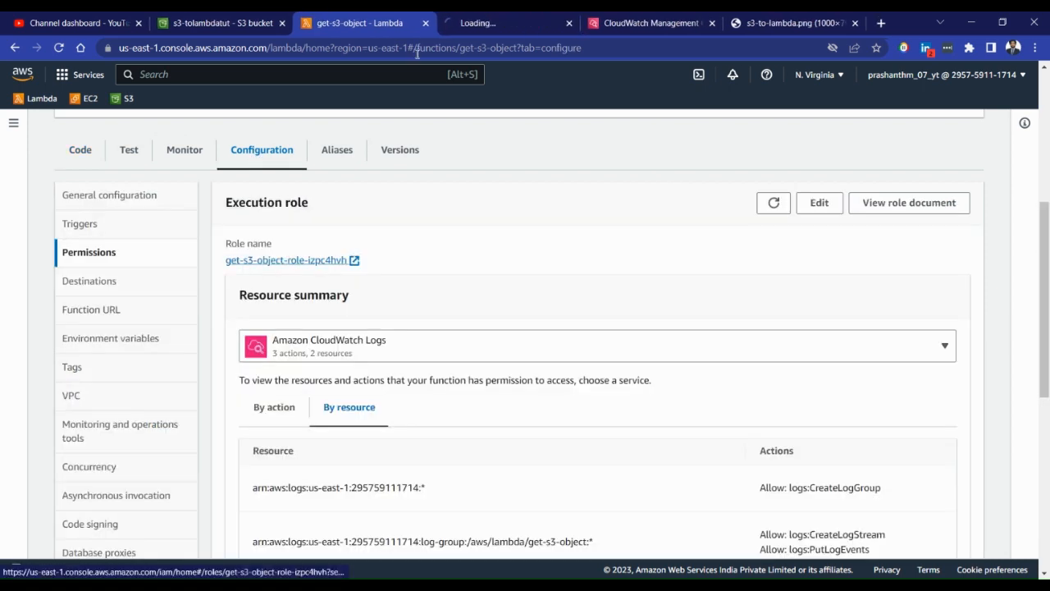
click(480, 20)
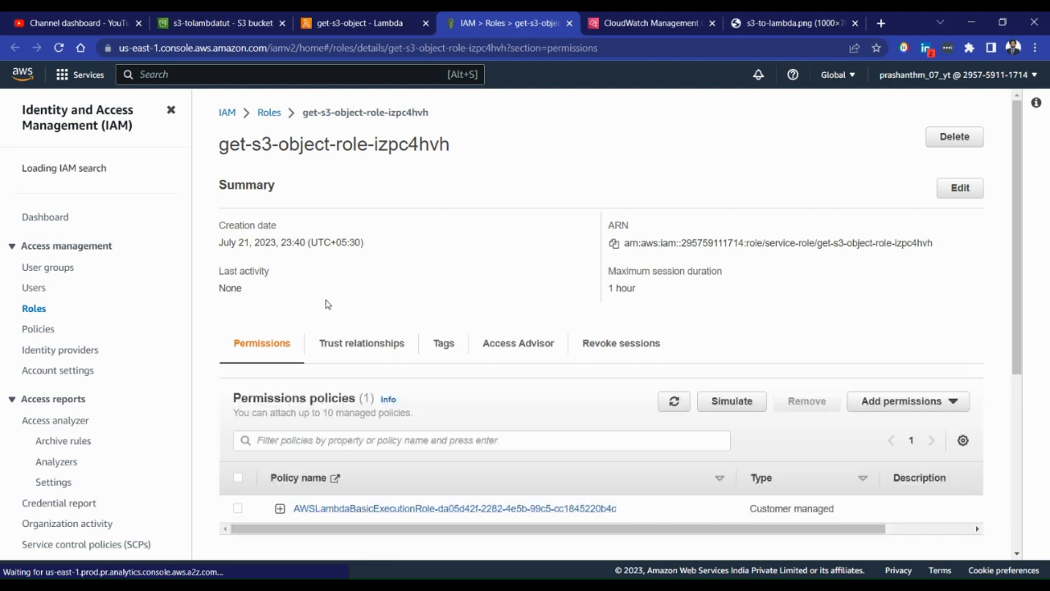
Open the AWSLambdaBasicExecutionRole policy attached to the role for editing in the JSON policy editor
scroll(366, 399, down, 3)
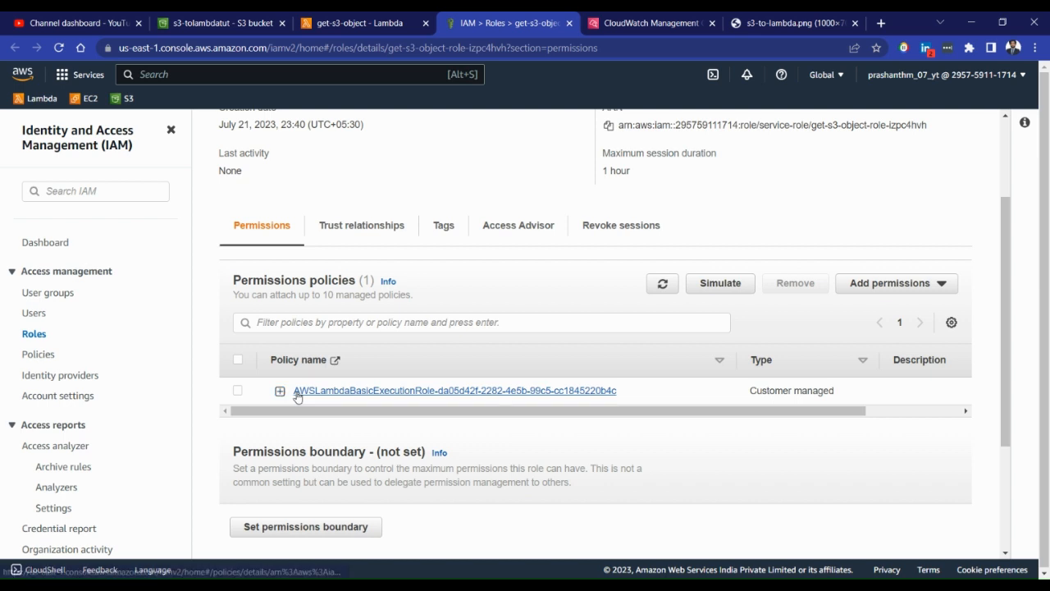
click(901, 283)
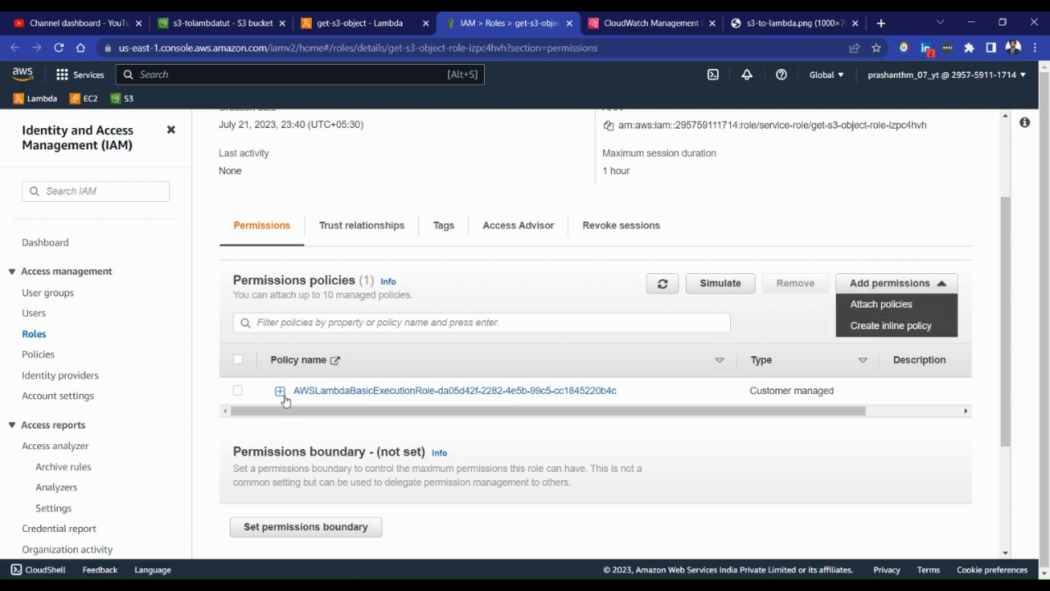
click(370, 392)
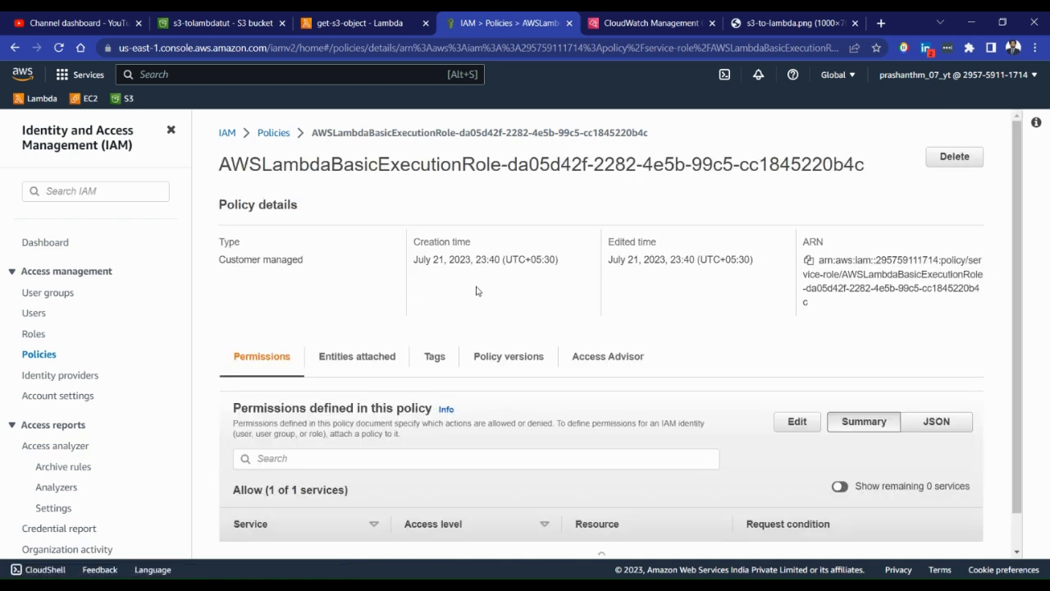
scroll(771, 342, down, 1)
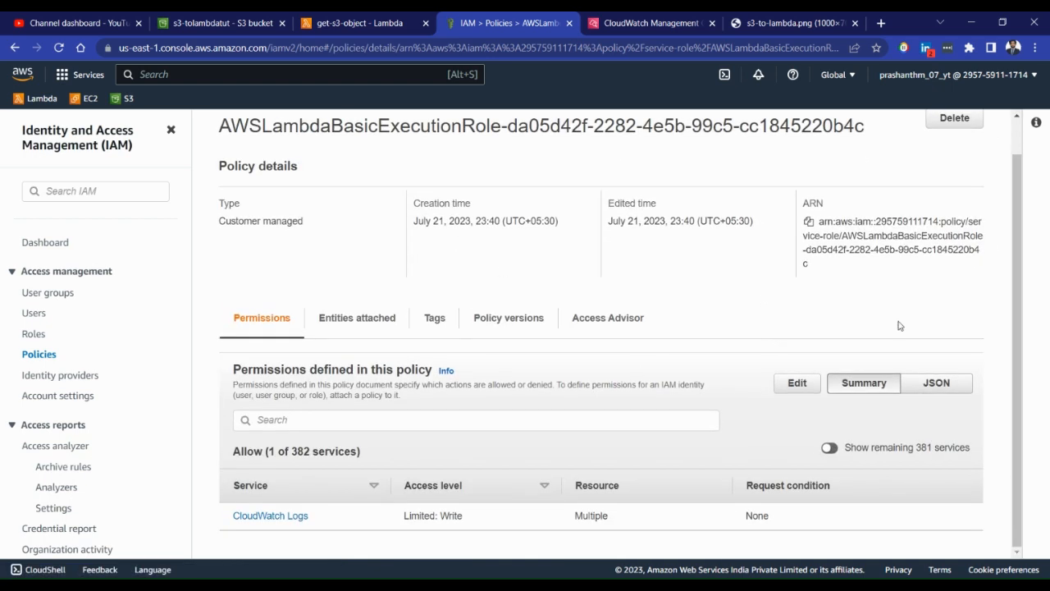
scroll(874, 340, up, 1)
click(812, 426)
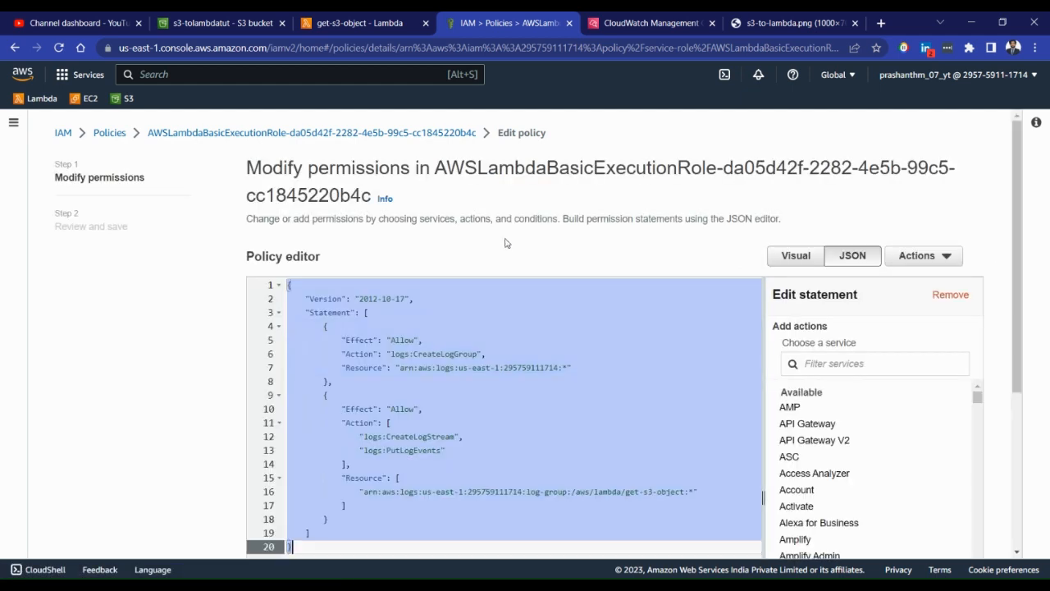
Review the policy's CreateLogGroup statement and its CreateLogStream and PutLogEvents actions
scroll(506, 243, down, 2)
click(494, 265)
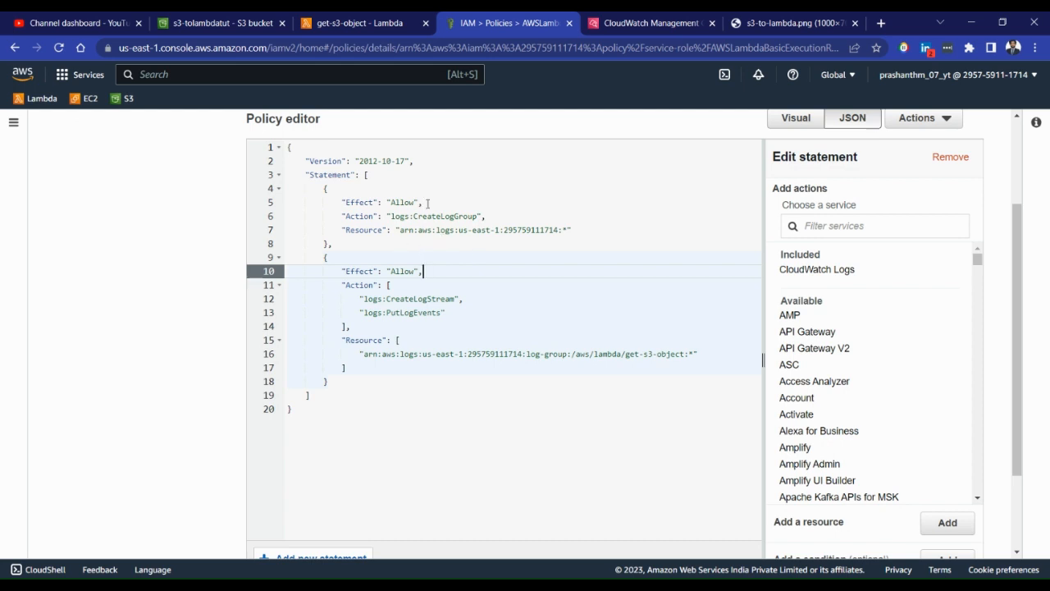
drag(324, 188, 349, 240)
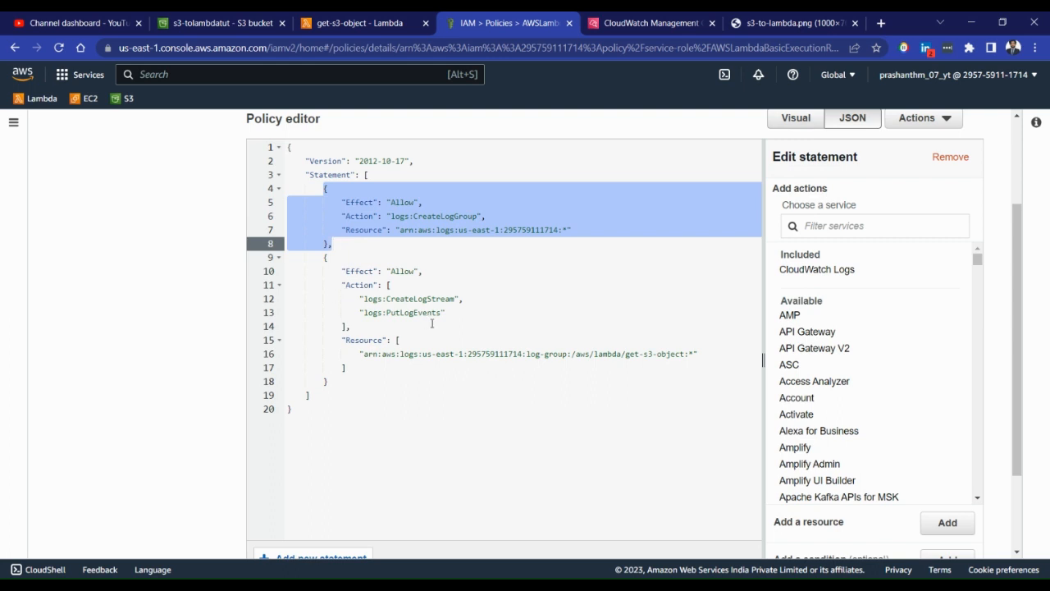
drag(445, 312, 365, 298)
click(400, 313)
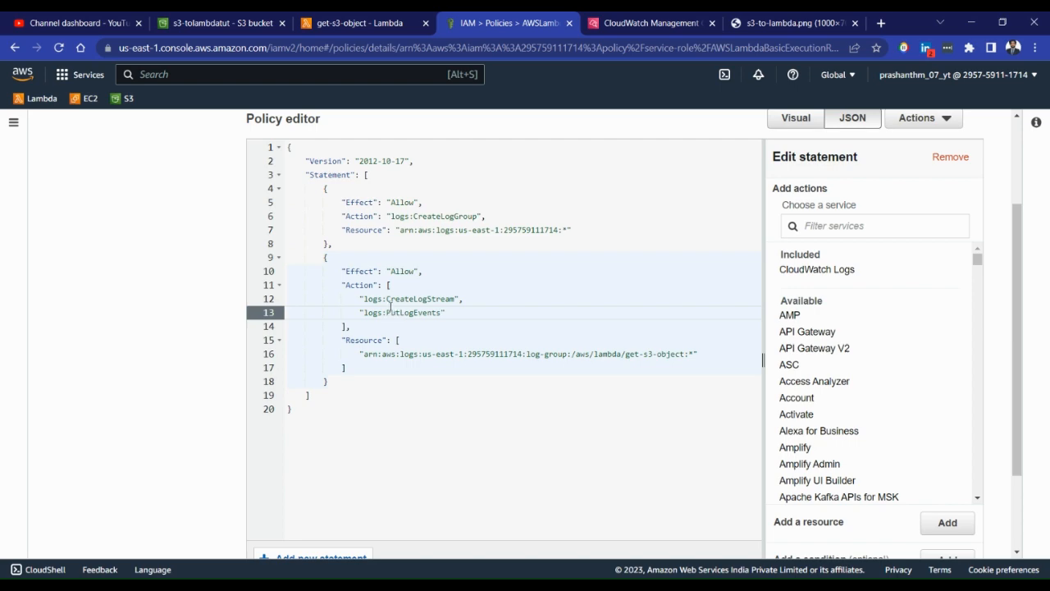
Switch to CloudWatch and open the /aws/lambda/get-s3-object log group's details to compare with the policy's log resource
click(648, 23)
scroll(459, 258, up, 3)
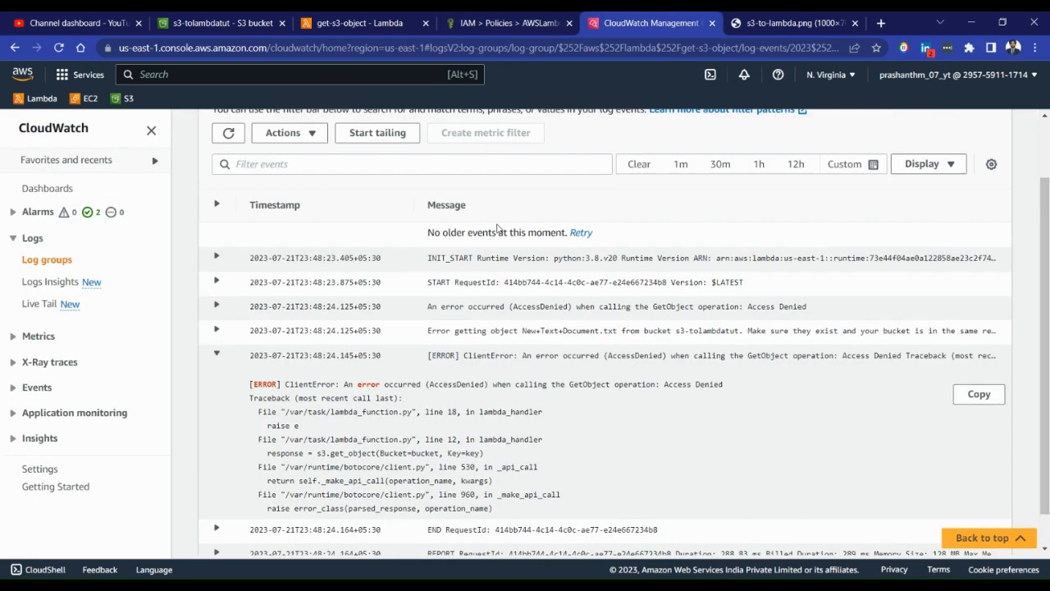
click(443, 141)
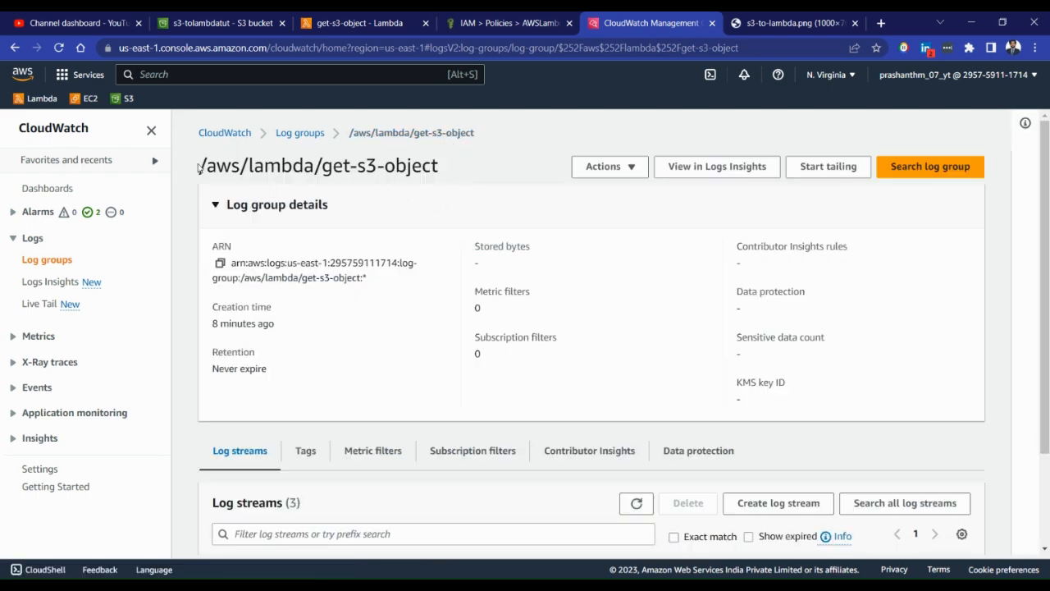
Check the /aws/lambda/get-s3-object log group name, then return to the IAM policy editor and examine the matching log statement
drag(198, 168, 464, 171)
click(386, 19)
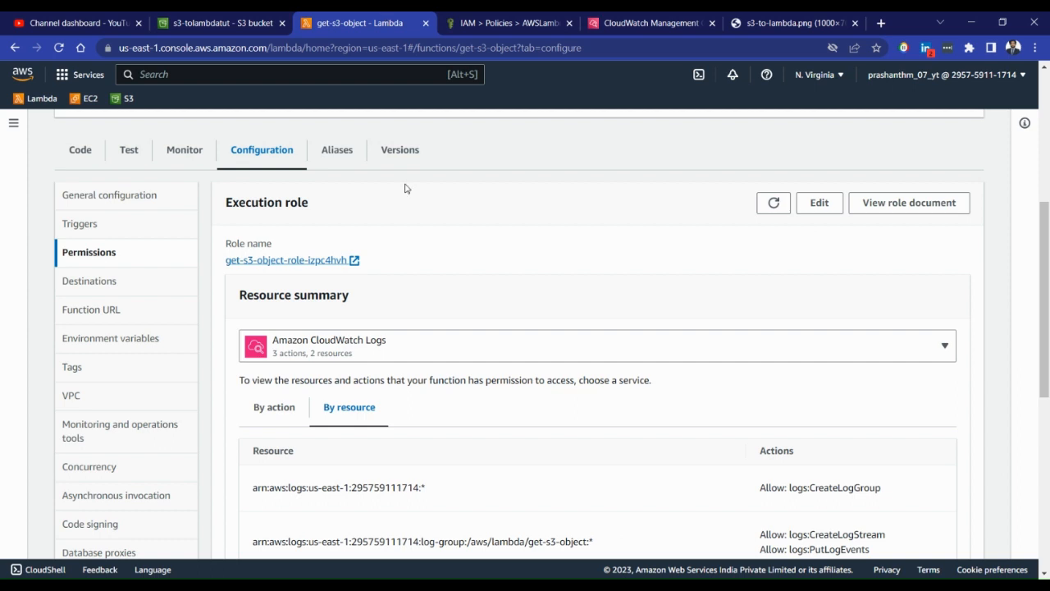
click(484, 21)
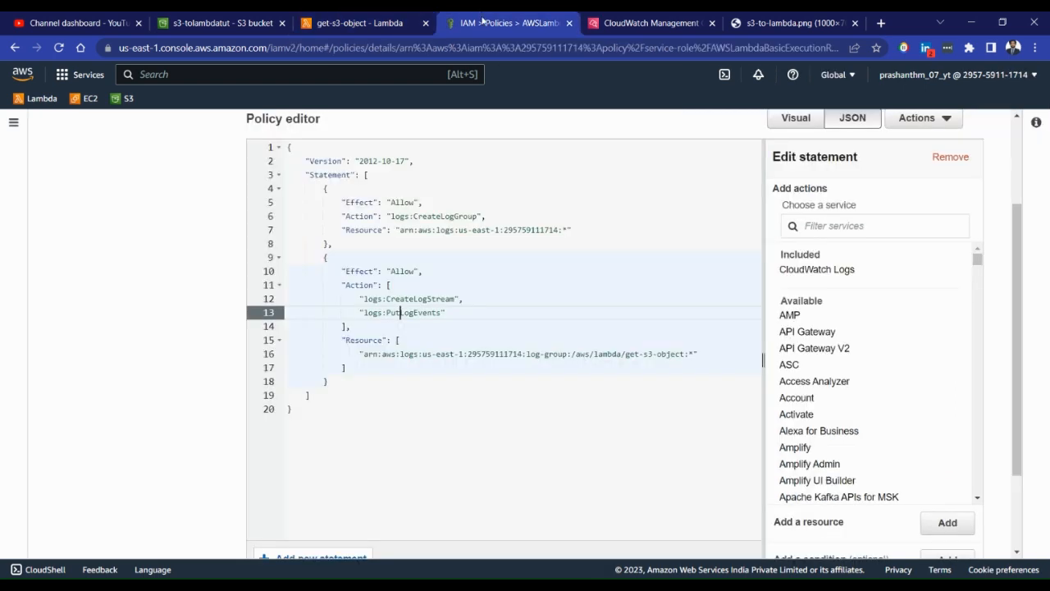
click(471, 296)
click(359, 371)
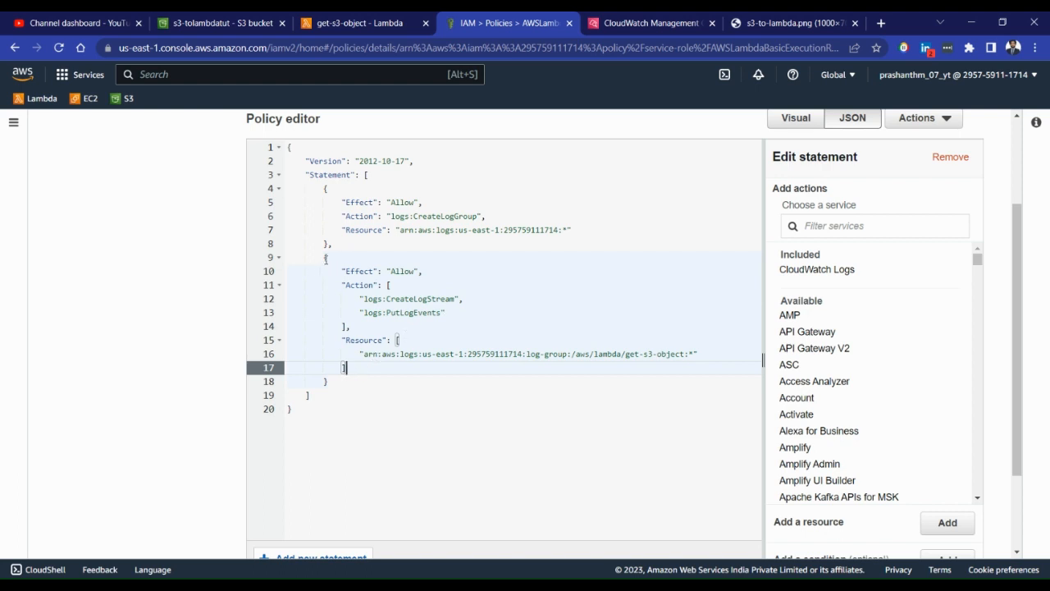
Add a new Allow statement to the policy after the CreateLogStream and PutLogEvents statement
click(325, 259)
click(339, 376)
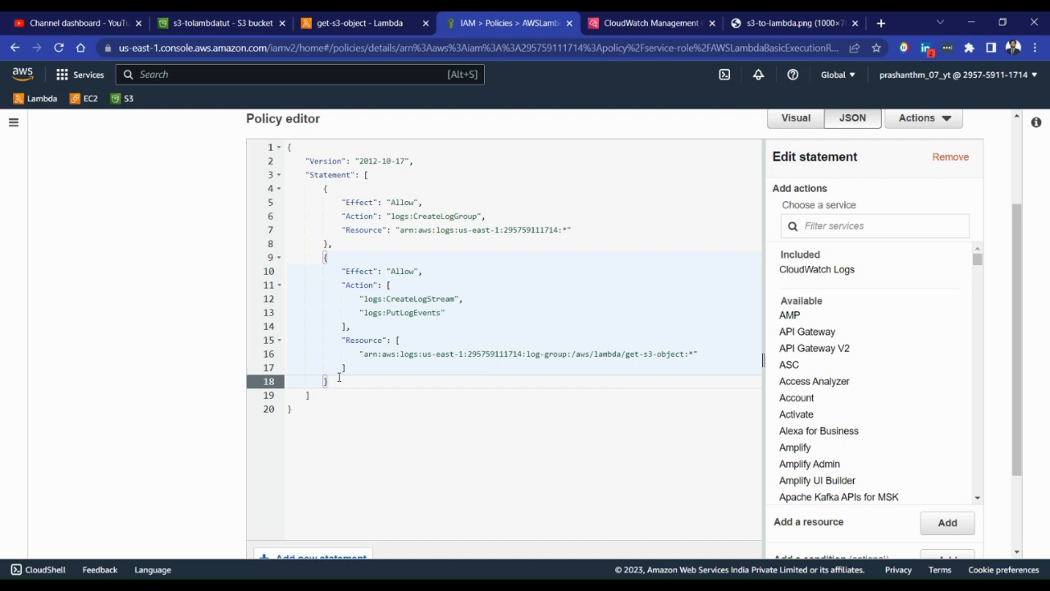
key(Return)
click(906, 294)
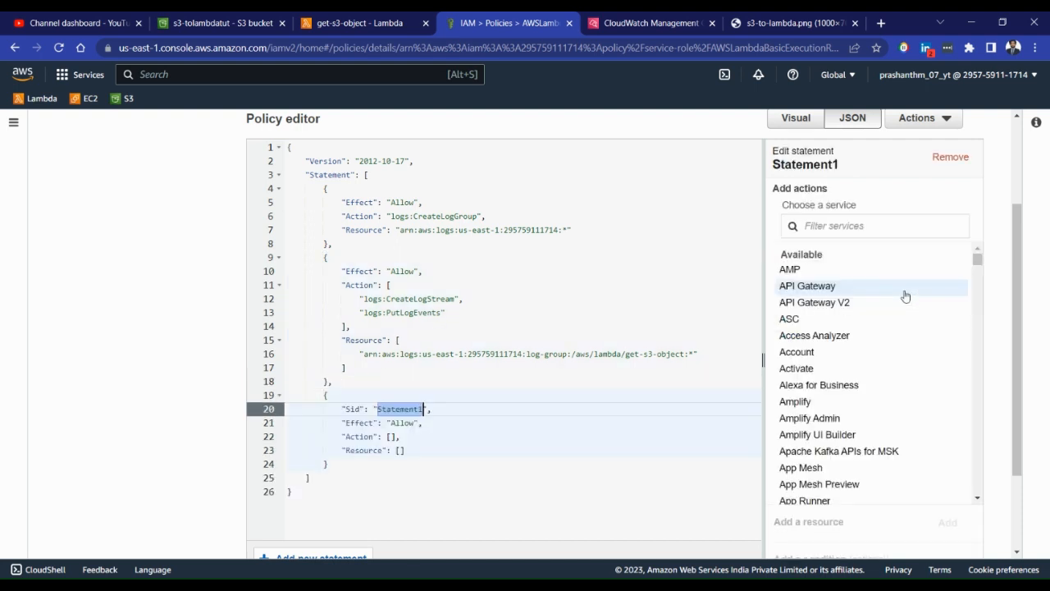
Set the new statement's Sid to s3GetPolicy
click(460, 412)
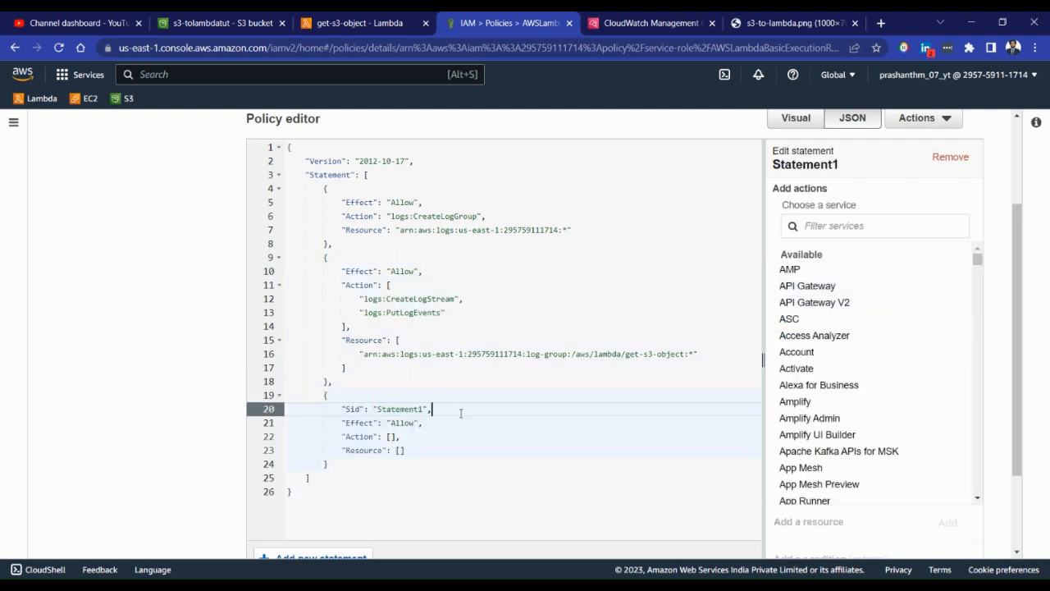
key(shift+Left)
key(shift+Left)
key(Left)
key(ctrl+shift+Left)
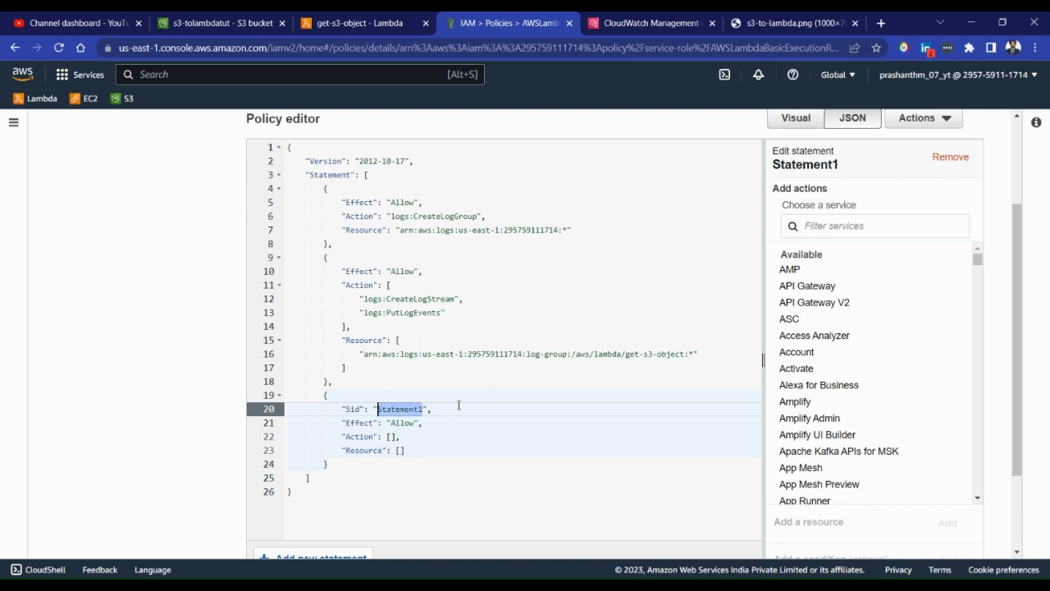
text(s3GetPolicy)
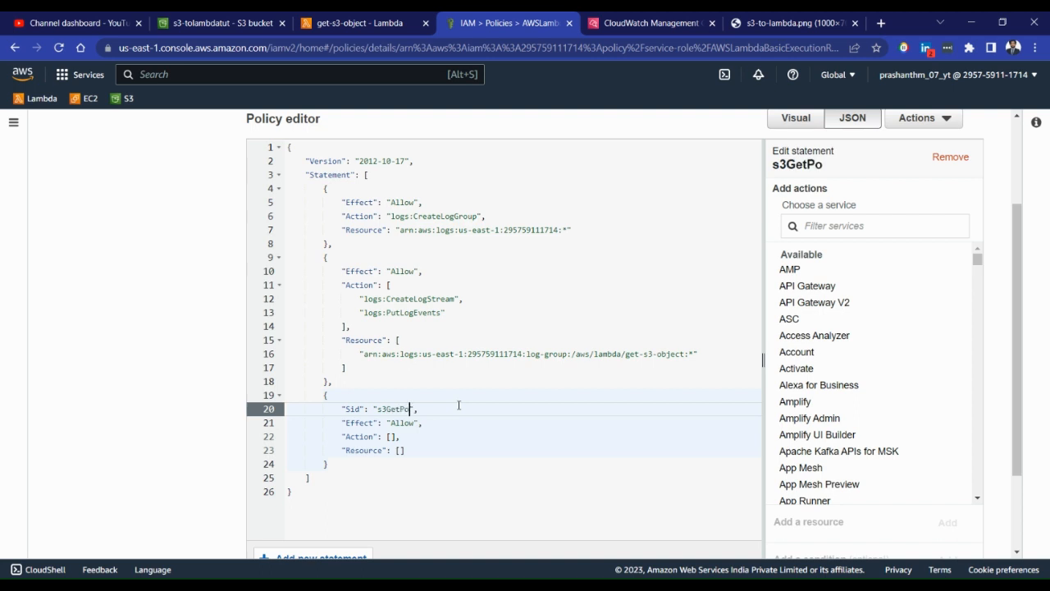
Add the S3 GetObject action to the s3GetPolicy statement
click(833, 231)
text(s3)
click(793, 269)
scroll(854, 275, down, 10)
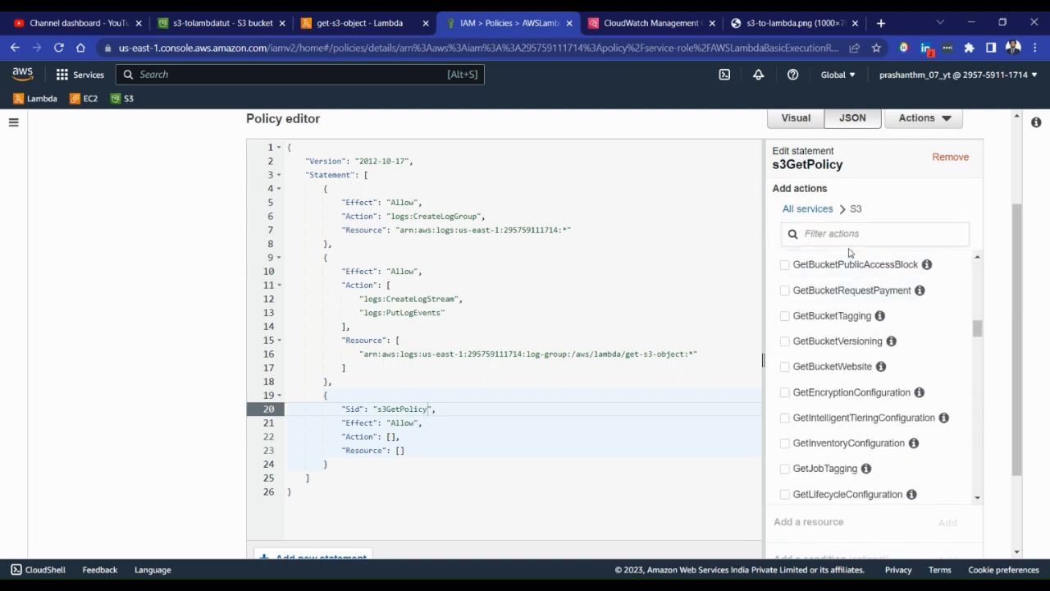
scroll(835, 379, down, 4)
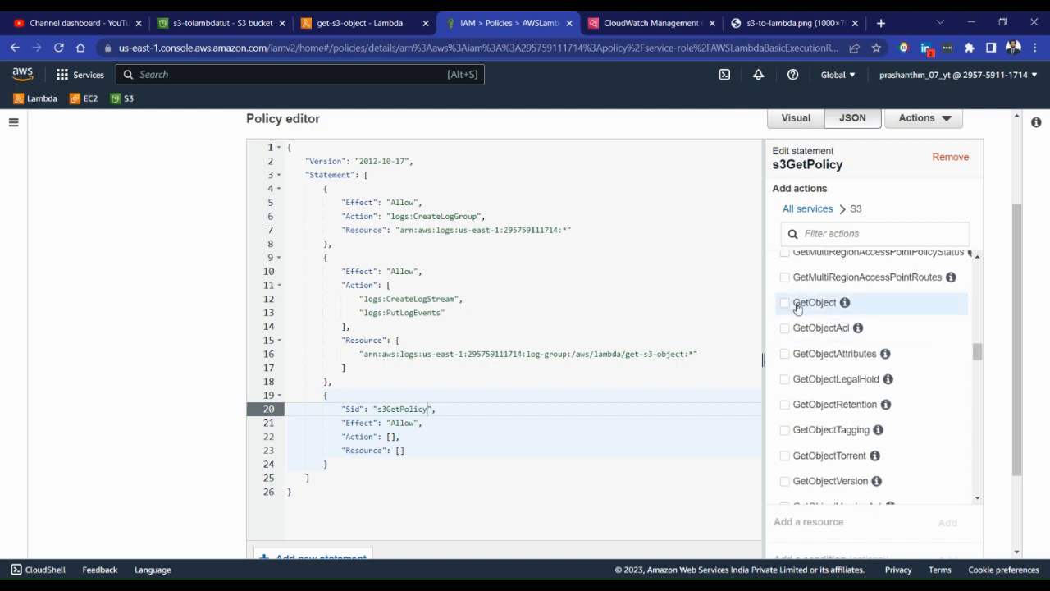
click(786, 303)
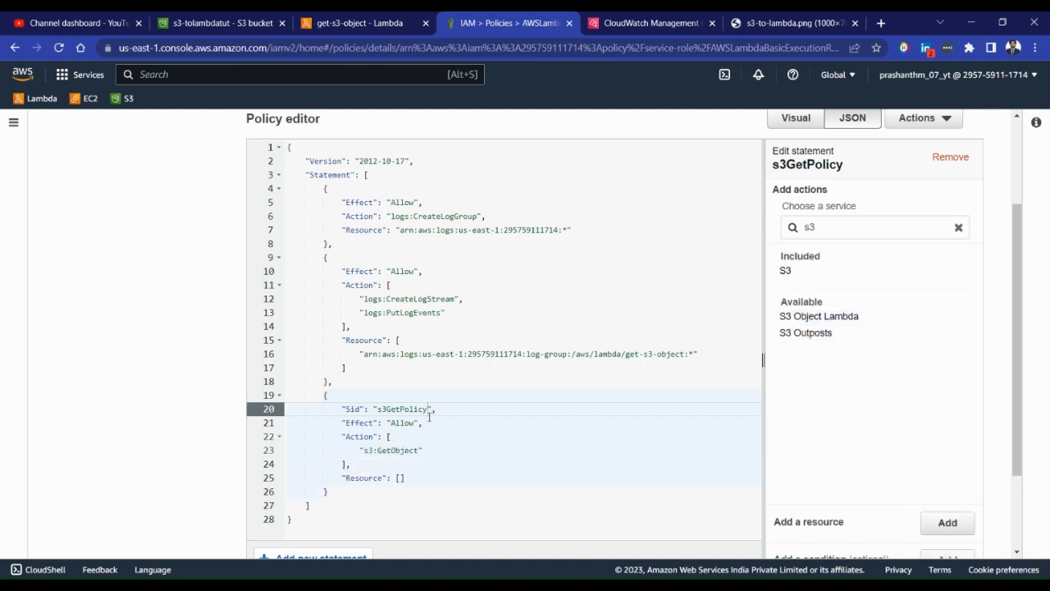
click(361, 436)
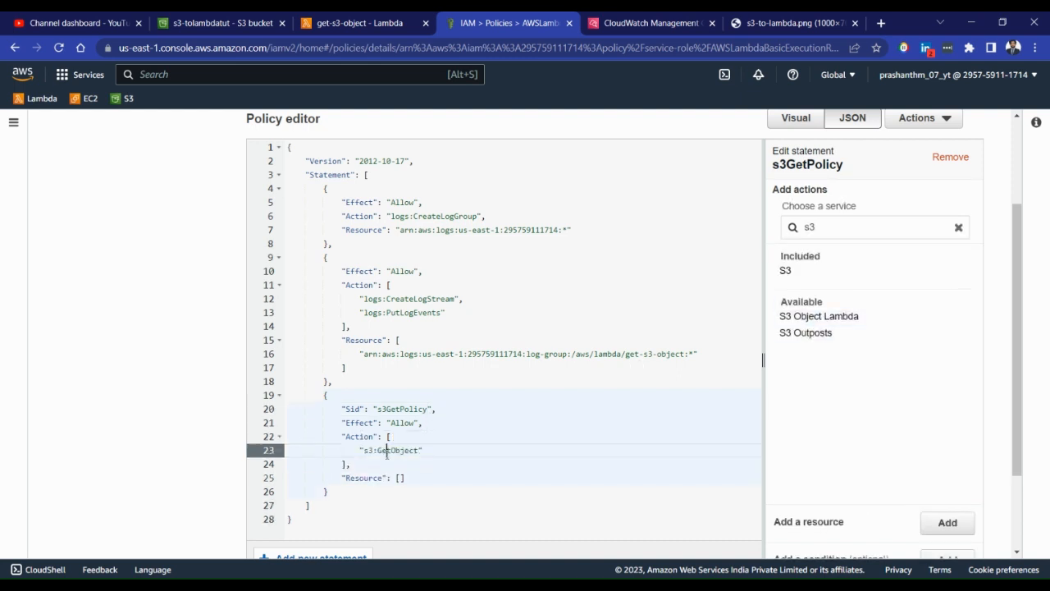
click(385, 450)
Start adding a resource to the s3GetPolicy statement, with S3 as the service and object as the resource type
scroll(386, 451, down, 3)
click(400, 361)
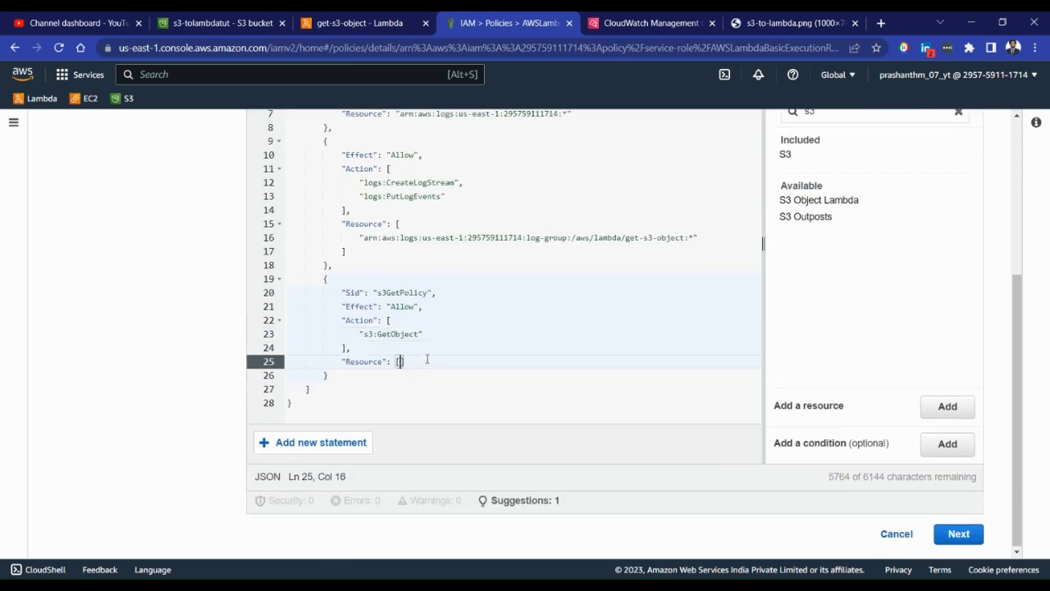
click(944, 407)
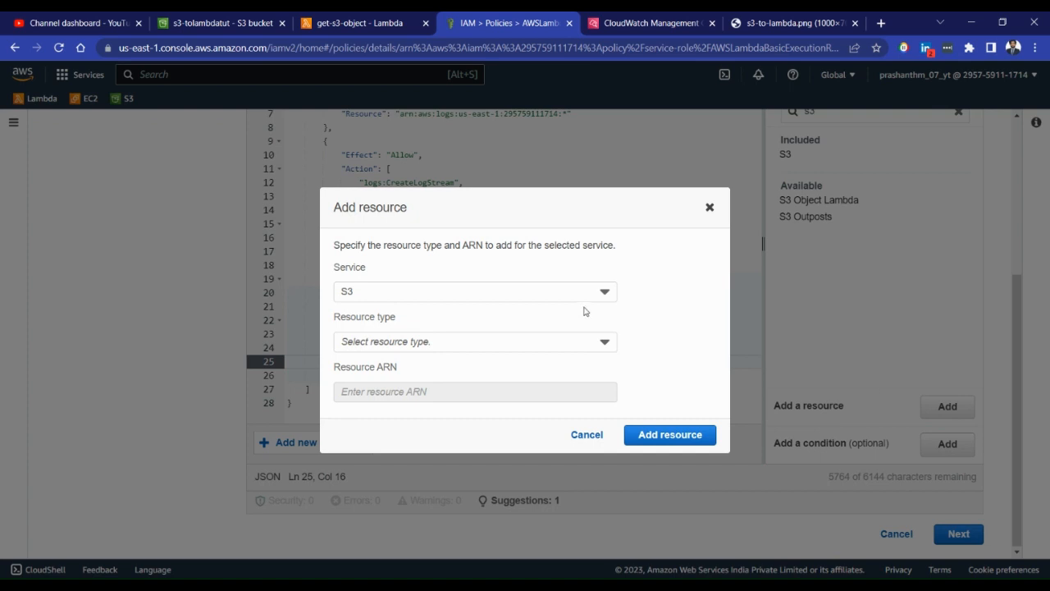
click(601, 346)
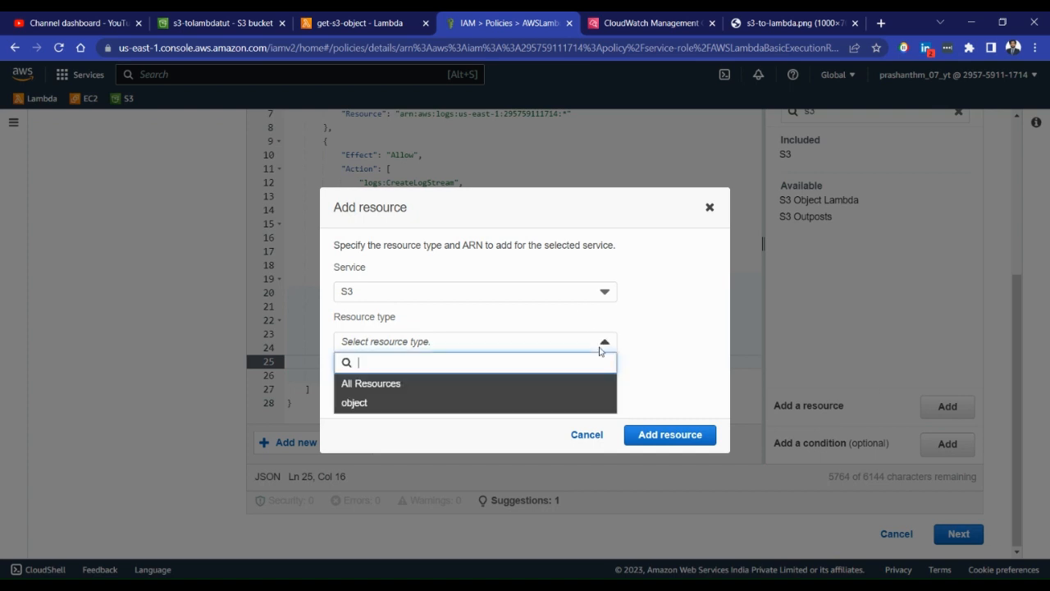
click(493, 403)
Replace the object placeholder in the resource ARN with the * wildcard and remove the {BucketName} placeholder
click(533, 391)
key(ctrl+shift+Left)
key(BackSpace)
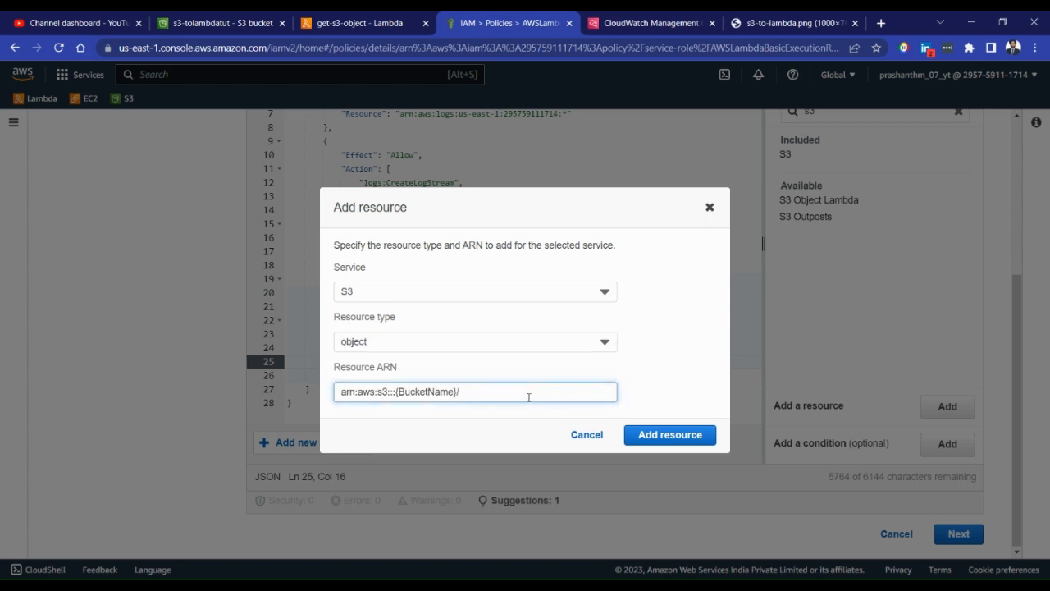
key(ctrl+shift+Left)
key(ctrl+shift+Left)
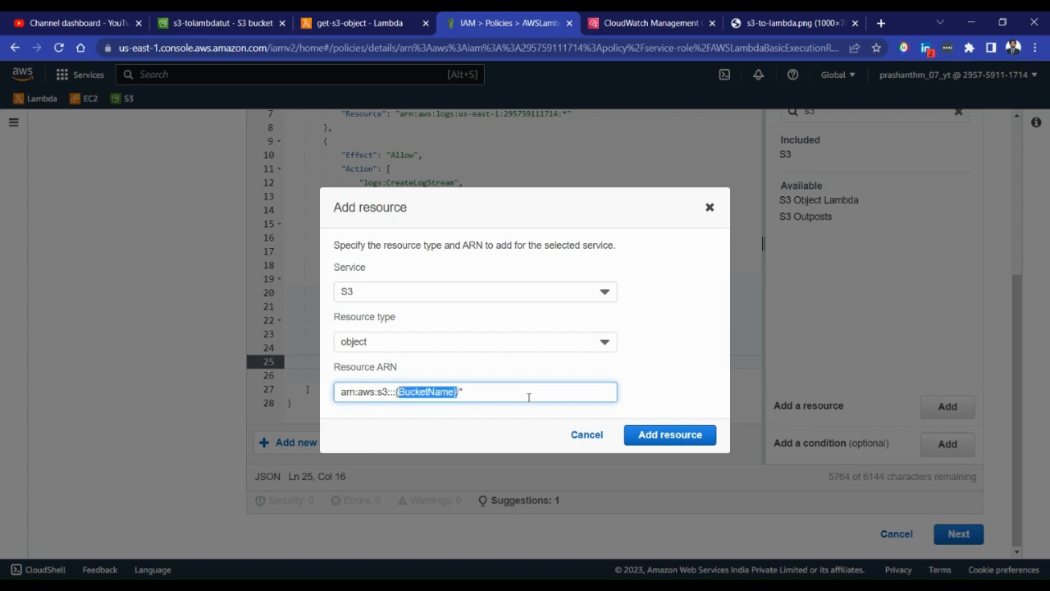
key(BackSpace)
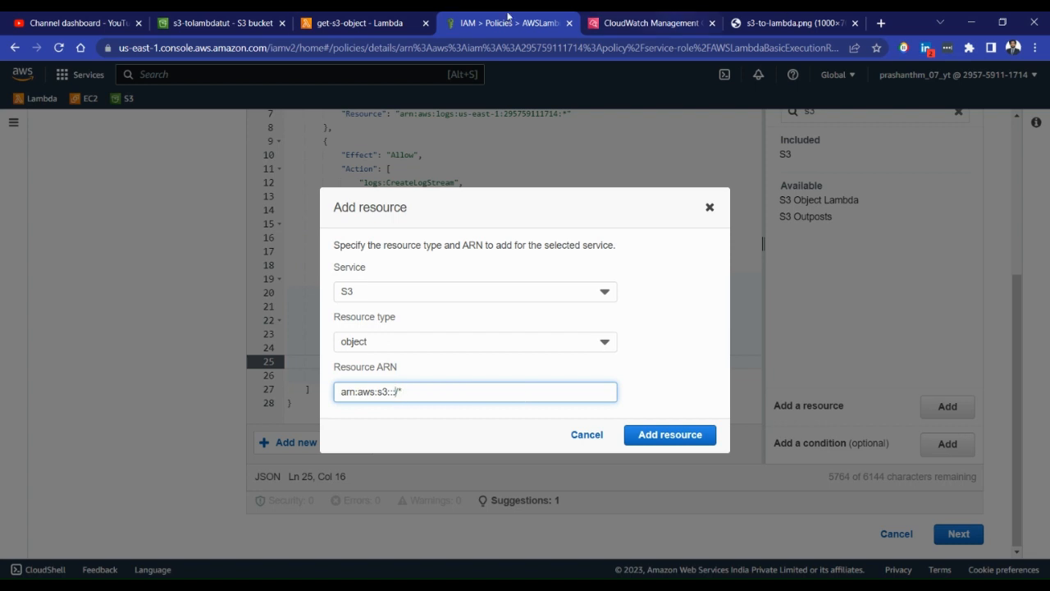
Copy the bucket name s3-tolambdatut from its S3 page and return to the policy's resource dialog
click(355, 23)
click(246, 23)
drag(51, 168, 192, 166)
key(ctrl+c)
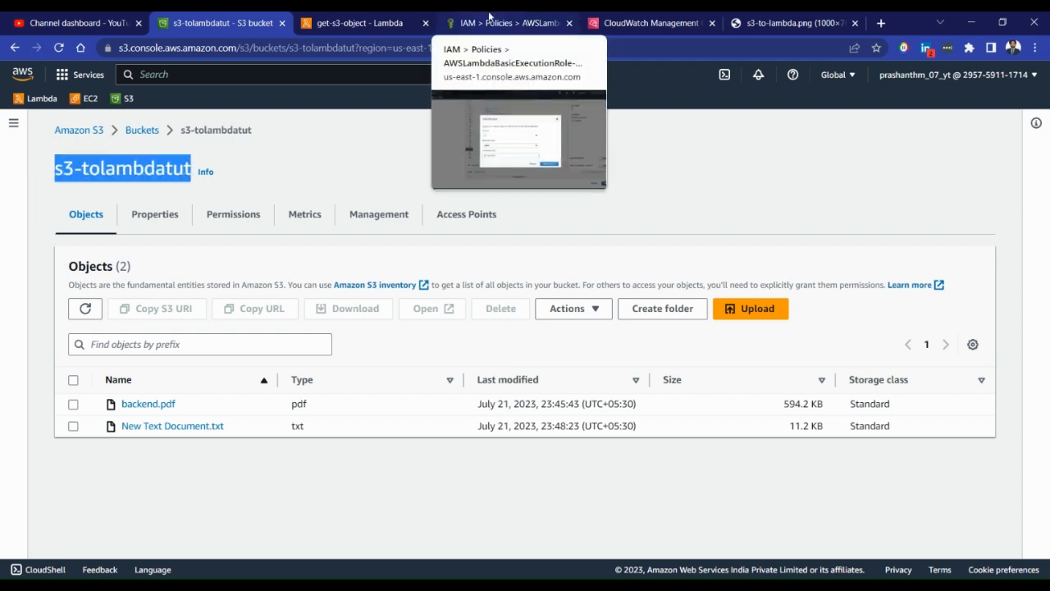
click(489, 18)
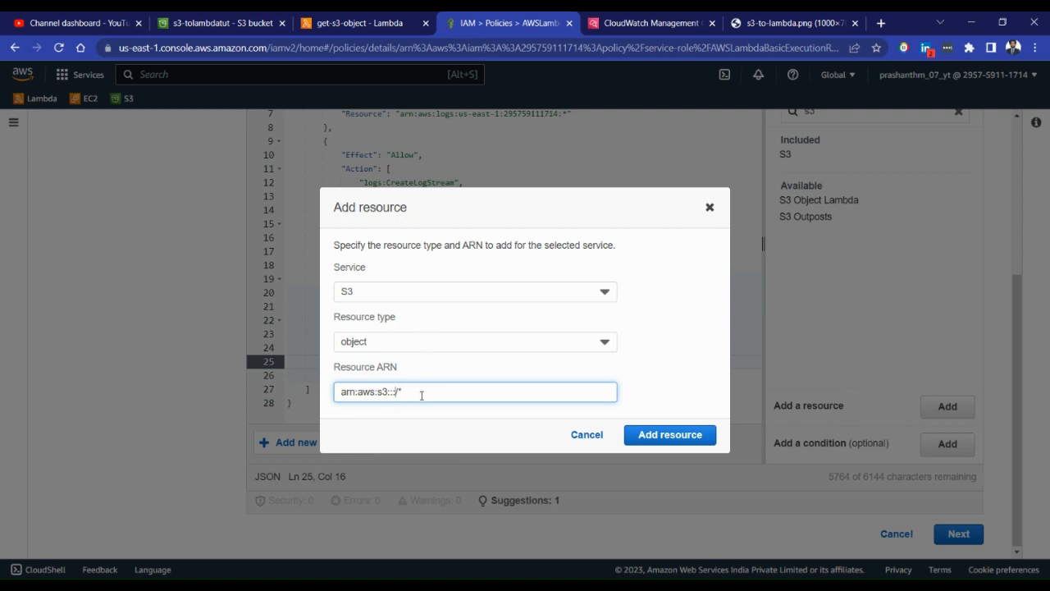
Complete the resource ARN as arn:aws:s3:::s3-tolambdatut/* and add it to the s3GetPolicy statement
key(ctrl+v)
drag(410, 391, 459, 389)
key(shift+Left)
key(shift+Left)
key(shift+Left)
key(ctrl+c)
key(BackSpace)
key(ctrl+v)
drag(396, 391, 463, 386)
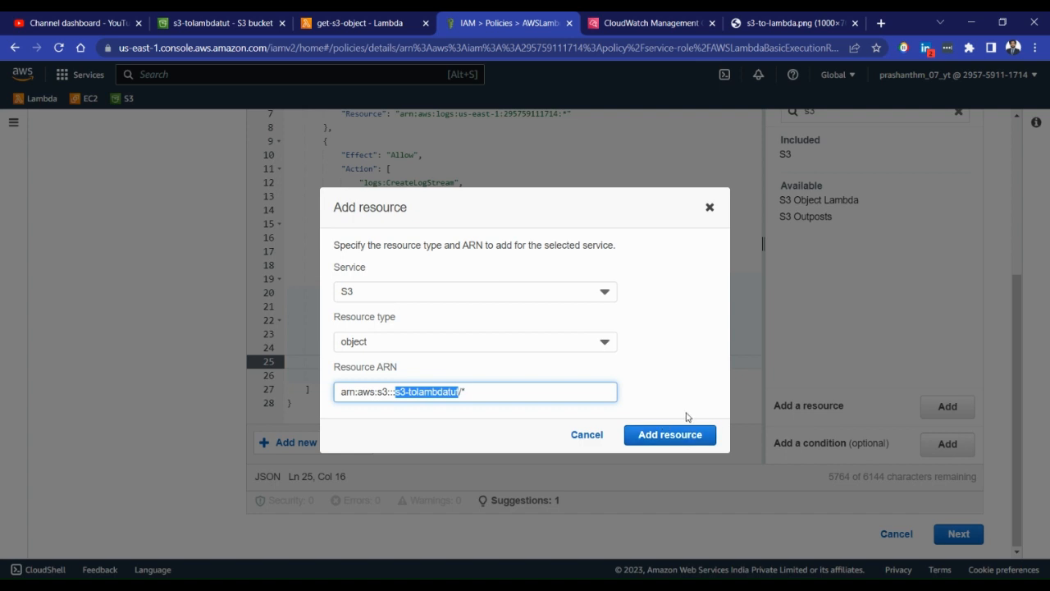
click(581, 395)
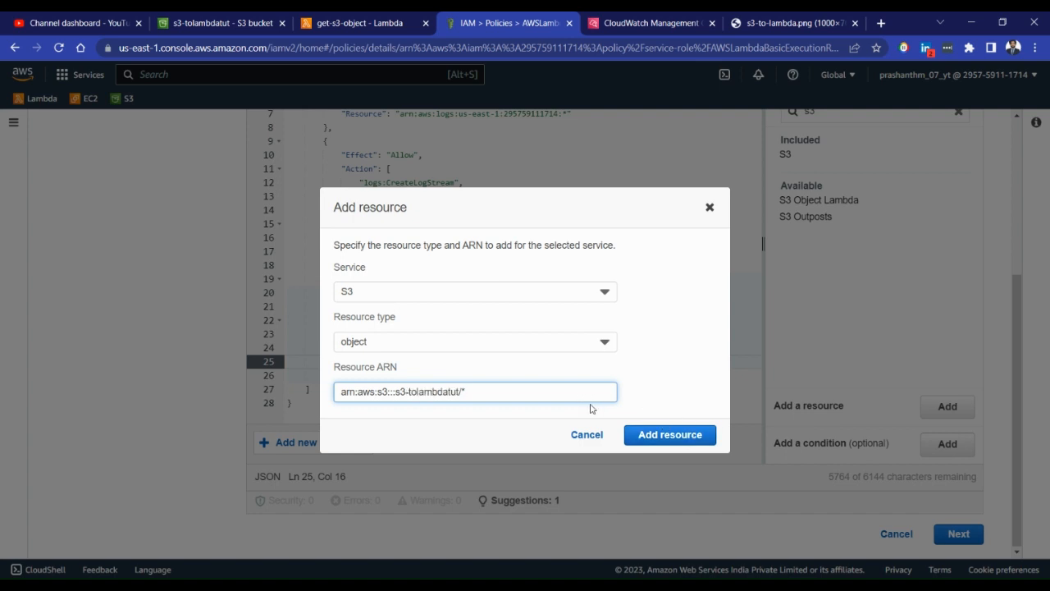
click(672, 440)
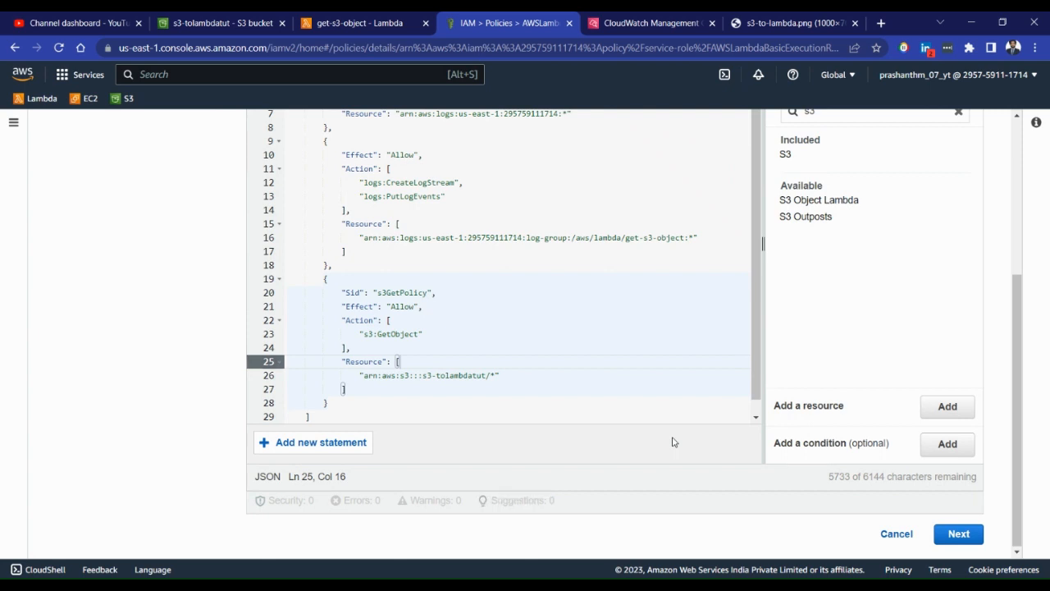
Proceed to the policy review, check the S3 read permission, and save the changes as the new default version
click(552, 369)
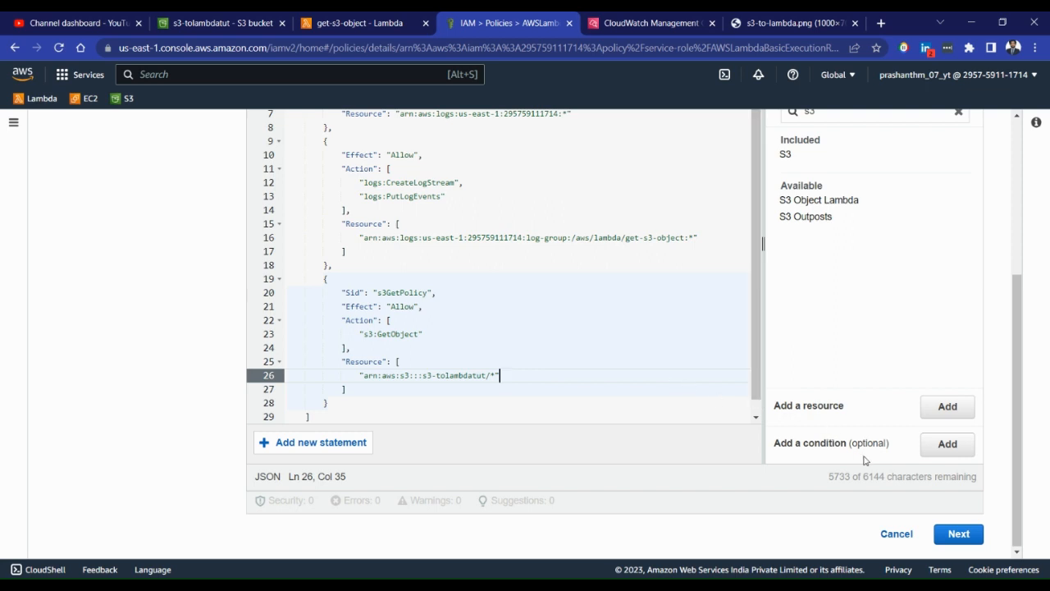
click(960, 534)
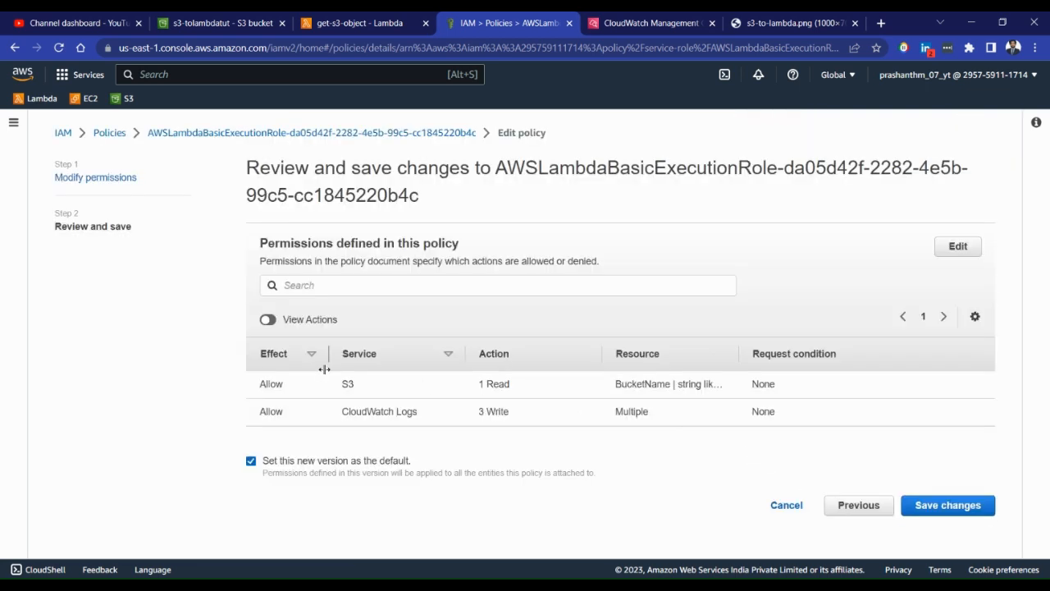
drag(259, 383, 859, 388)
click(859, 389)
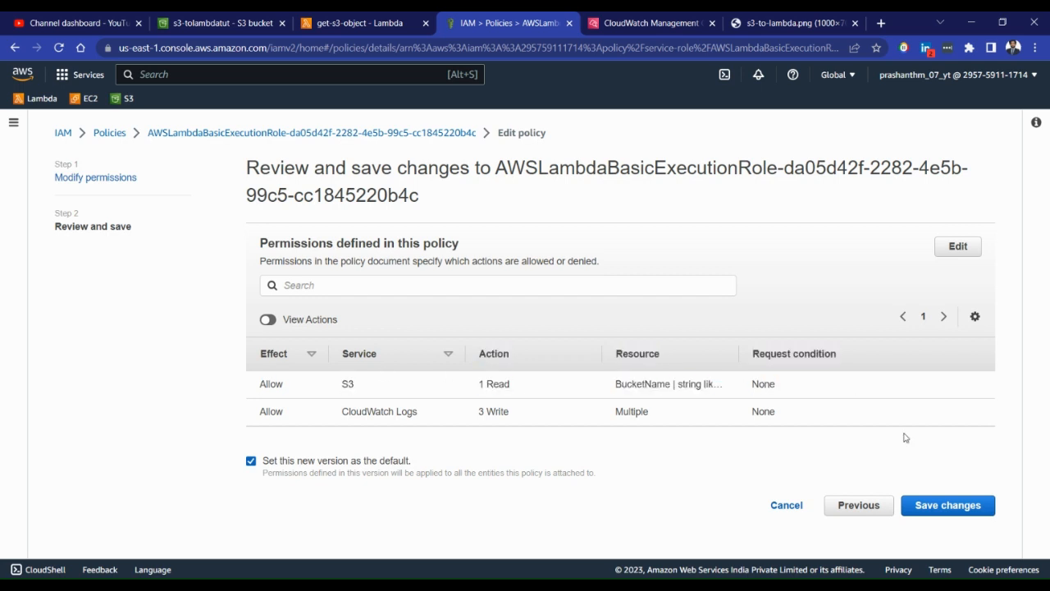
click(954, 513)
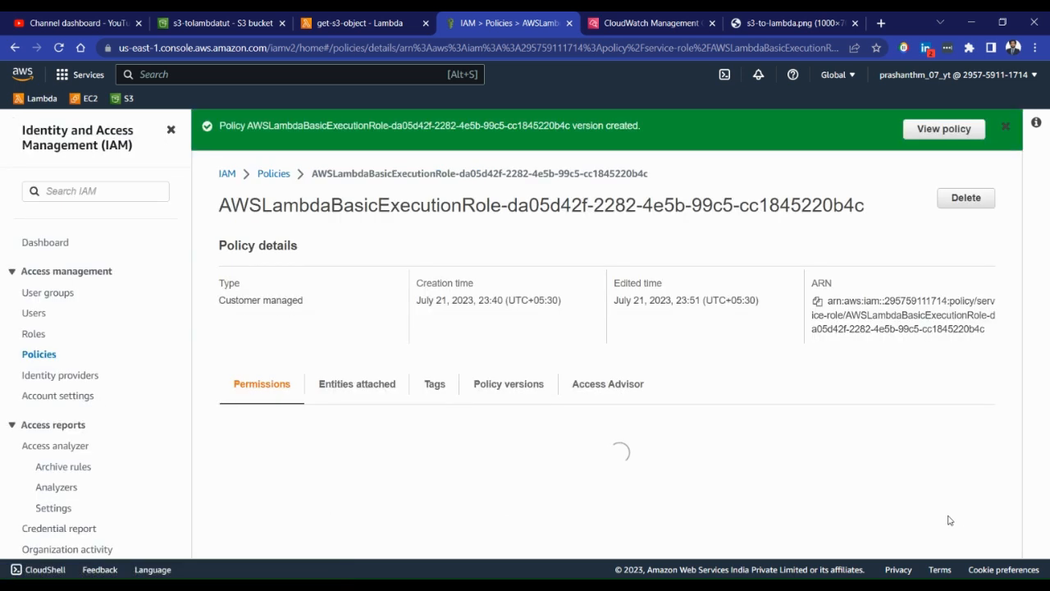
View the saved policy and examine the S3 permission's access level and its bucket resource
click(931, 129)
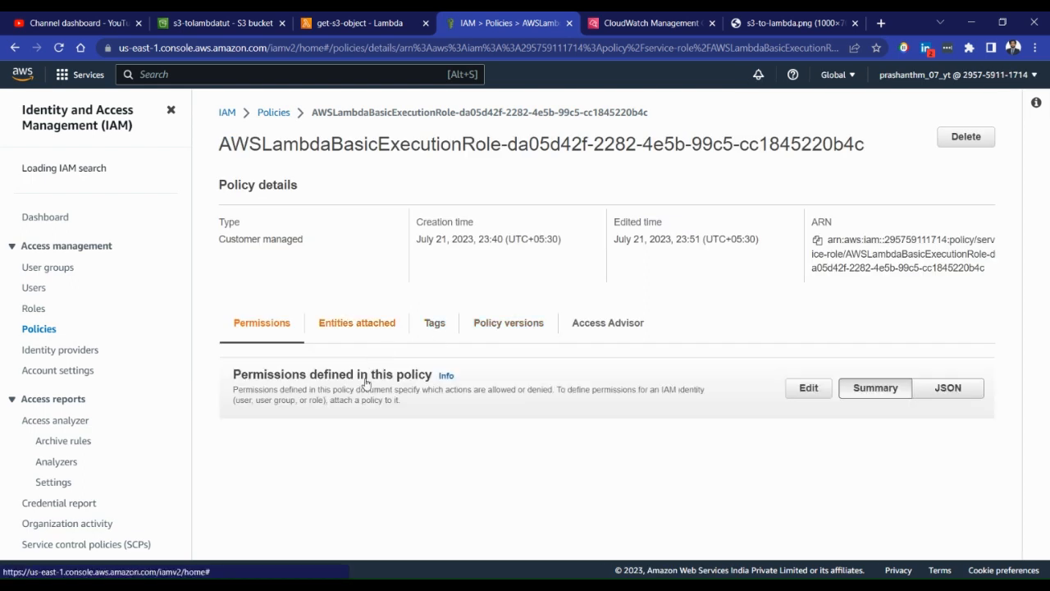
scroll(402, 394, down, 1)
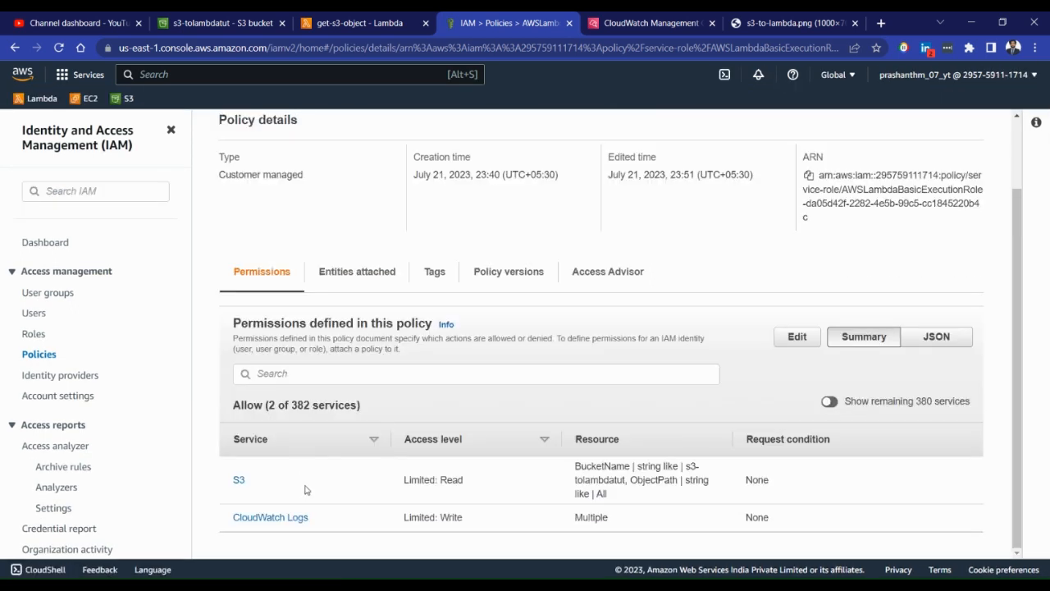
drag(468, 484, 422, 481)
click(571, 480)
drag(577, 463, 666, 483)
click(650, 468)
click(666, 483)
Switch to S3 and upload New Text Document from the data (E:) drive to the s3-tolambdatut bucket again
click(220, 23)
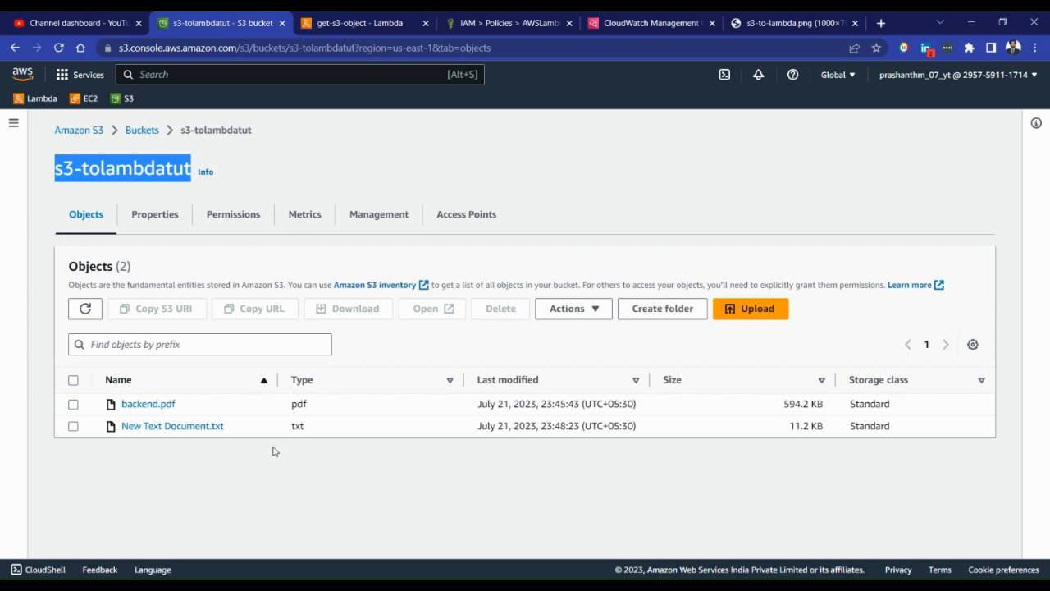
click(472, 425)
click(751, 308)
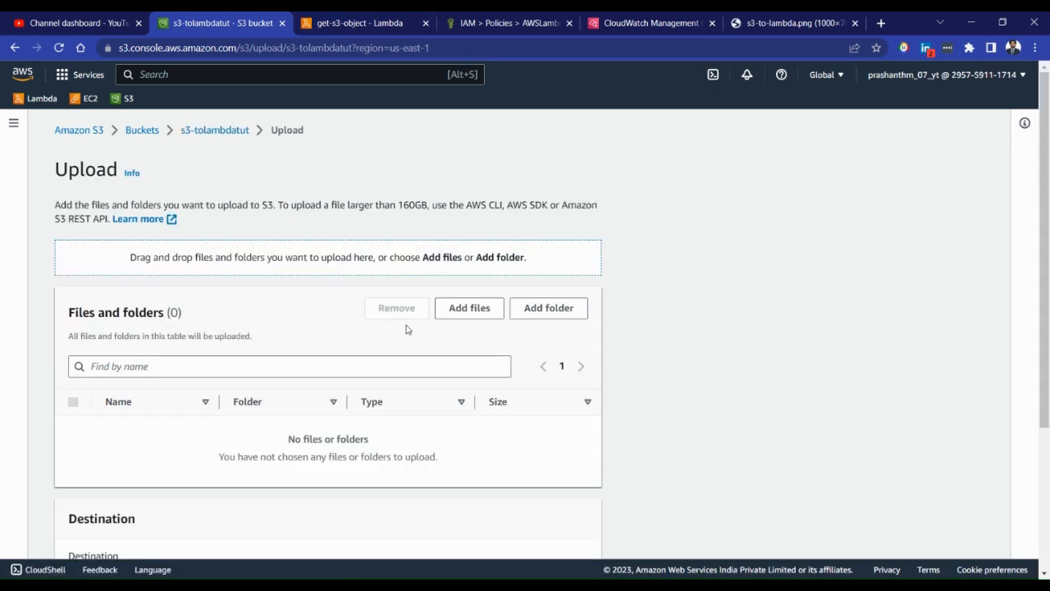
scroll(319, 331, down, 2)
click(469, 174)
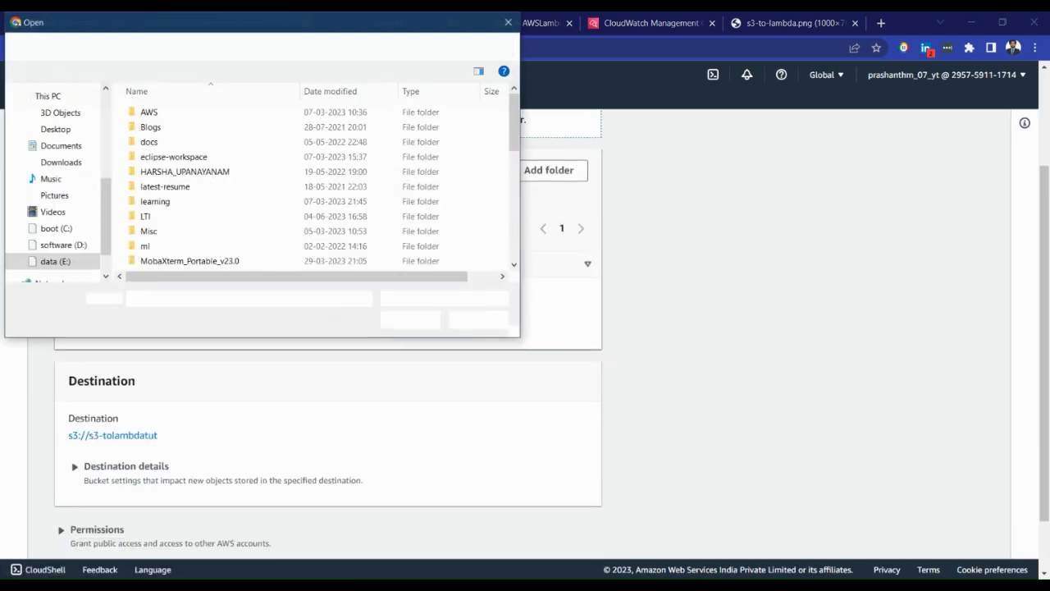
scroll(226, 198, down, 8)
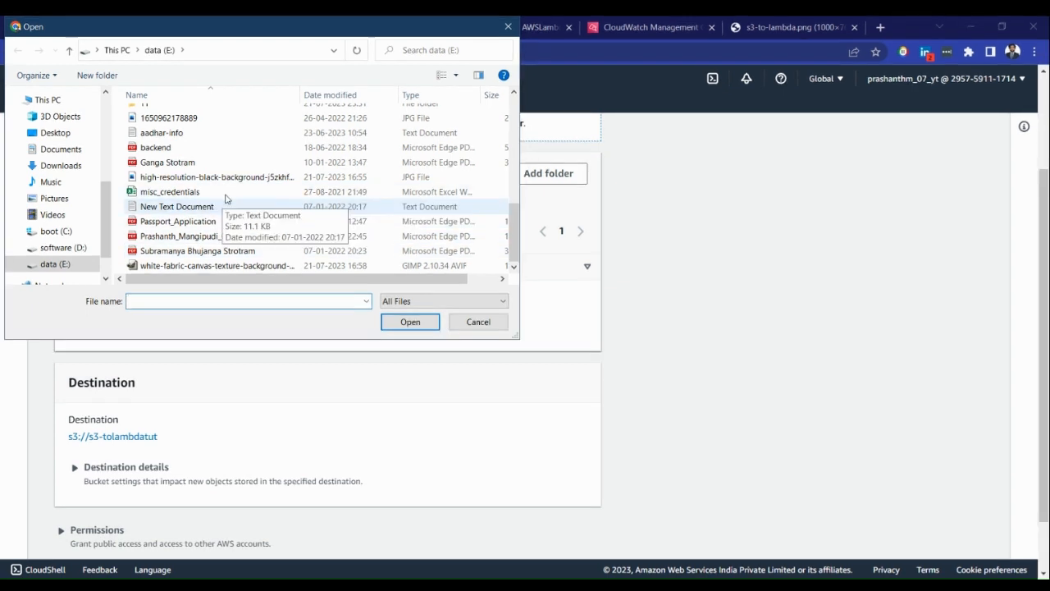
double_click(220, 206)
scroll(459, 426, down, 1)
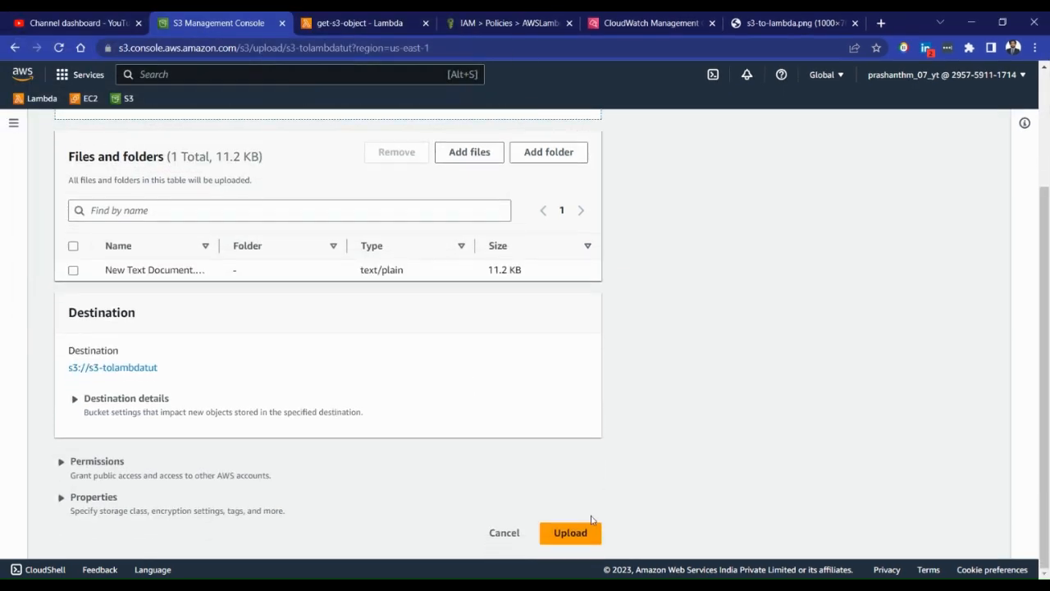
click(574, 529)
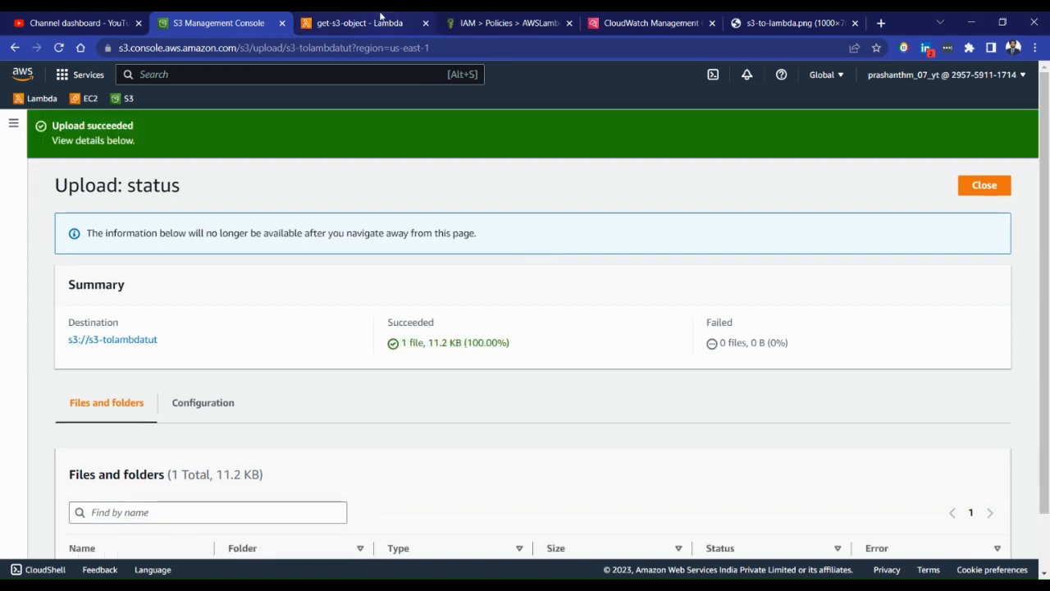
Switch to the get-s3-object log group in CloudWatch, refresh its log streams, and open the most recent stream
click(380, 18)
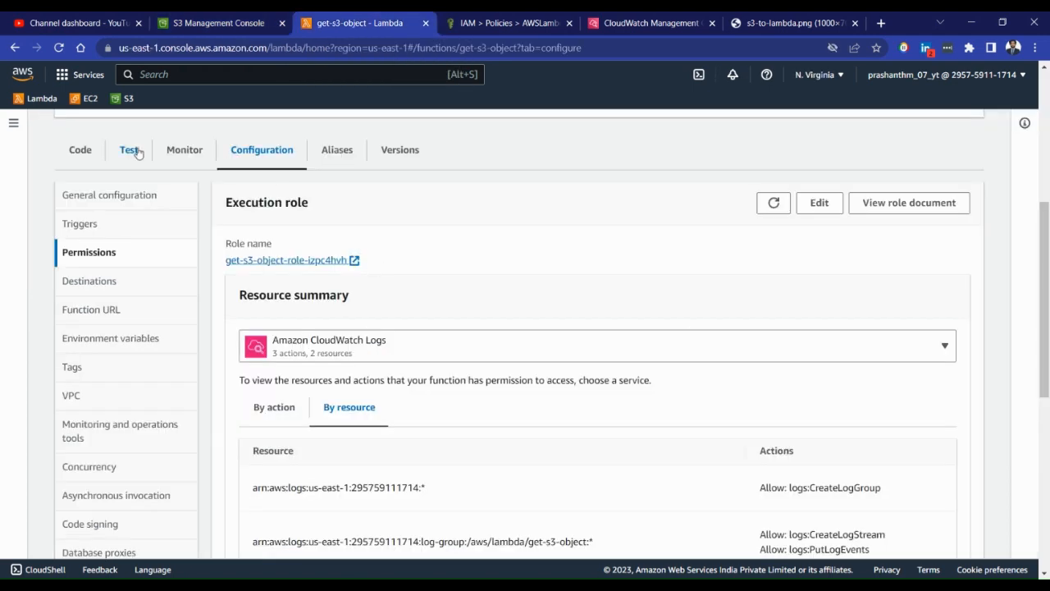
click(484, 18)
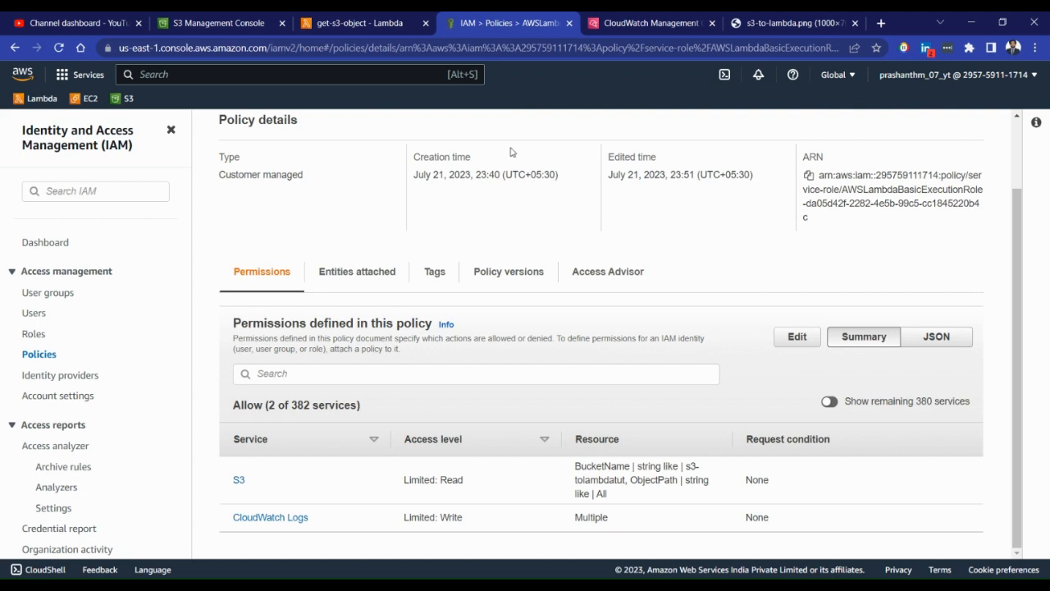
click(590, 18)
drag(588, 18, 509, 20)
scroll(647, 396, down, 2)
click(645, 392)
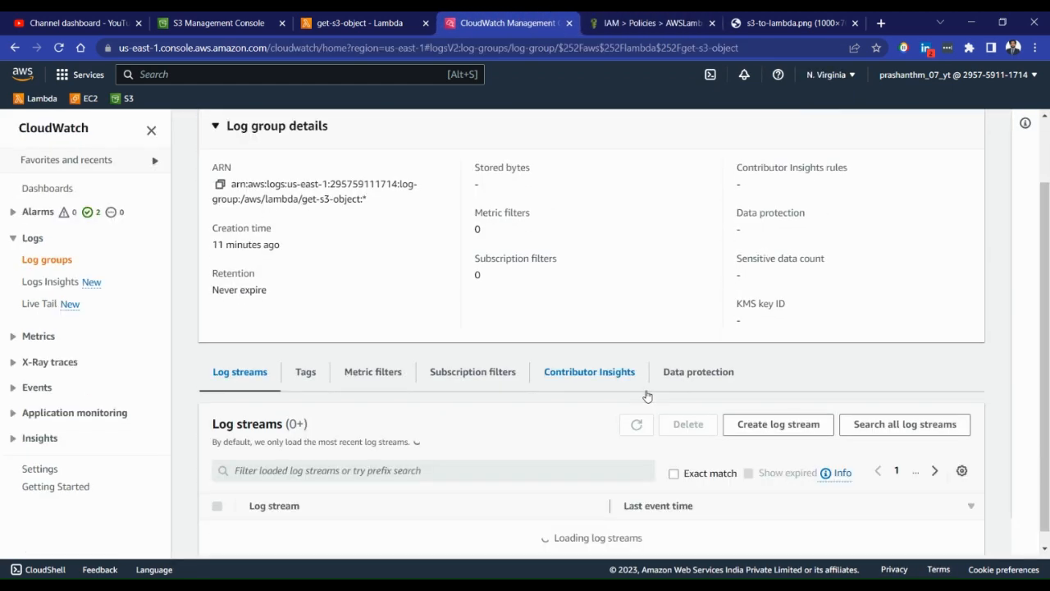
scroll(525, 484, down, 1)
click(636, 383)
scroll(632, 396, down, 1)
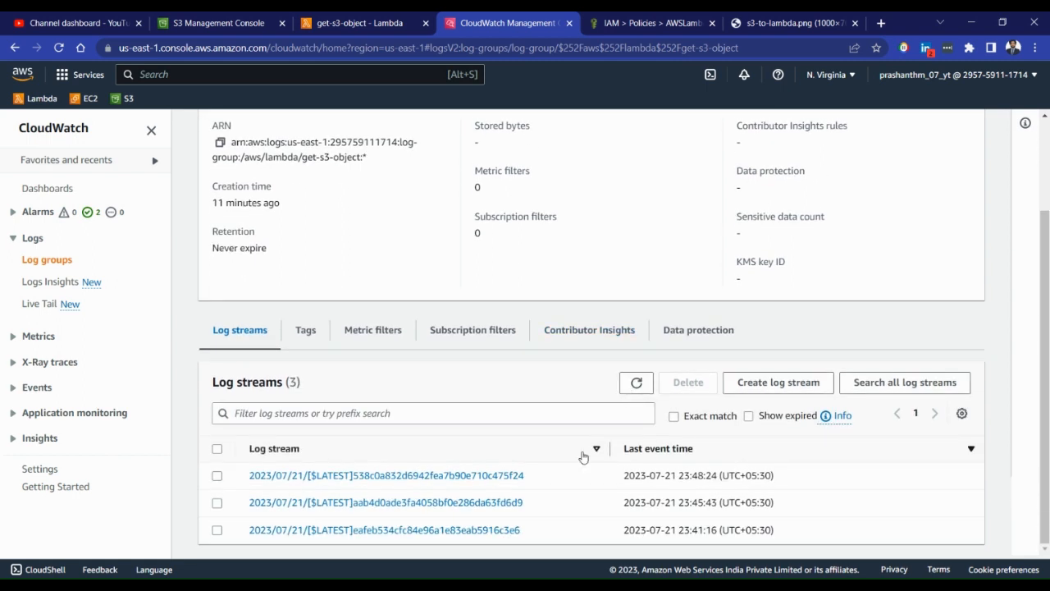
click(492, 476)
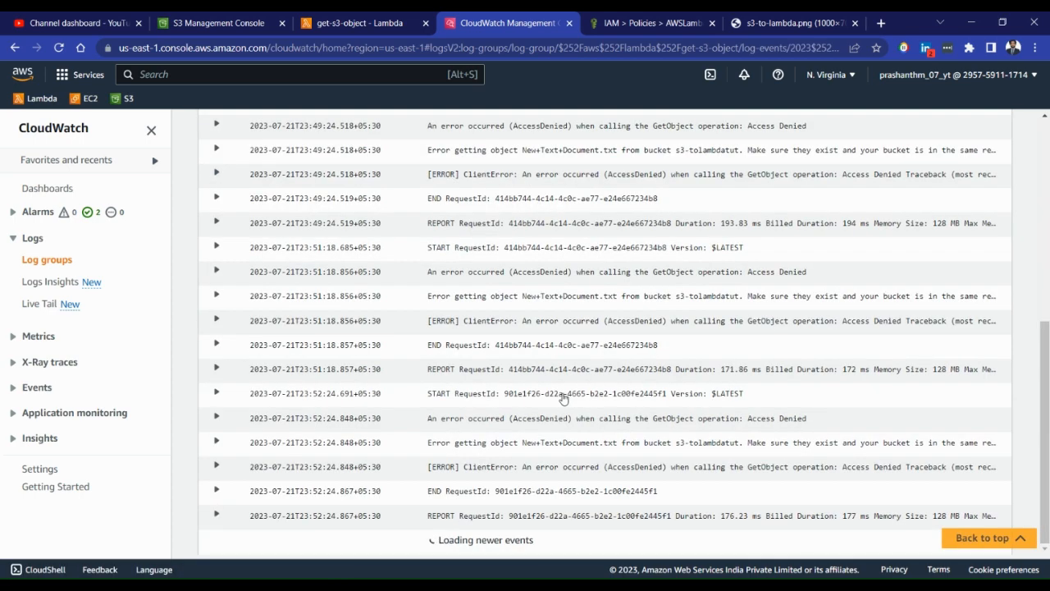
Expand the newest ERROR event in the log stream and read its full traceback
click(551, 468)
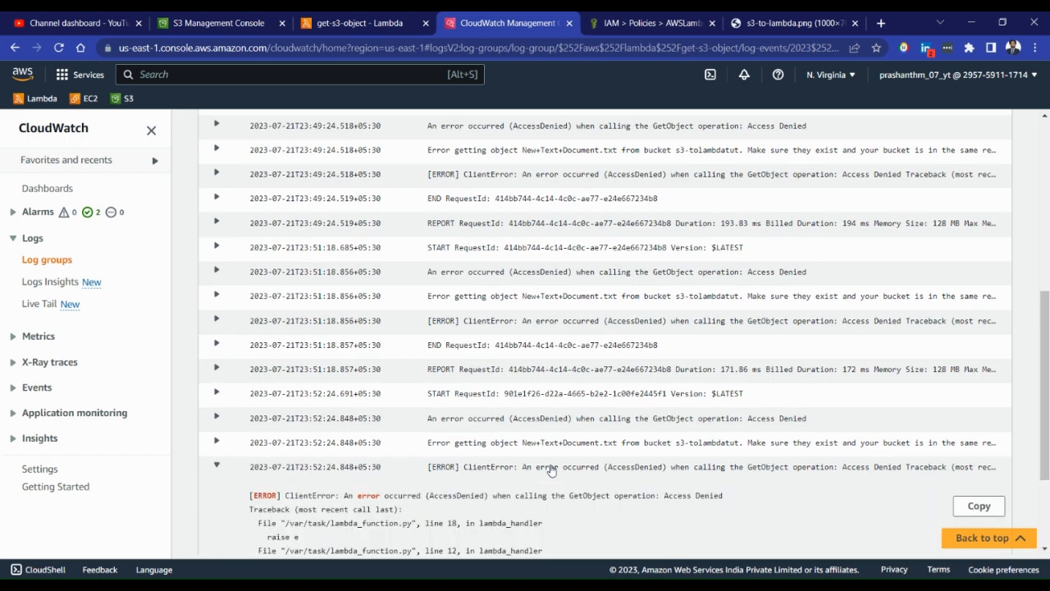
click(551, 467)
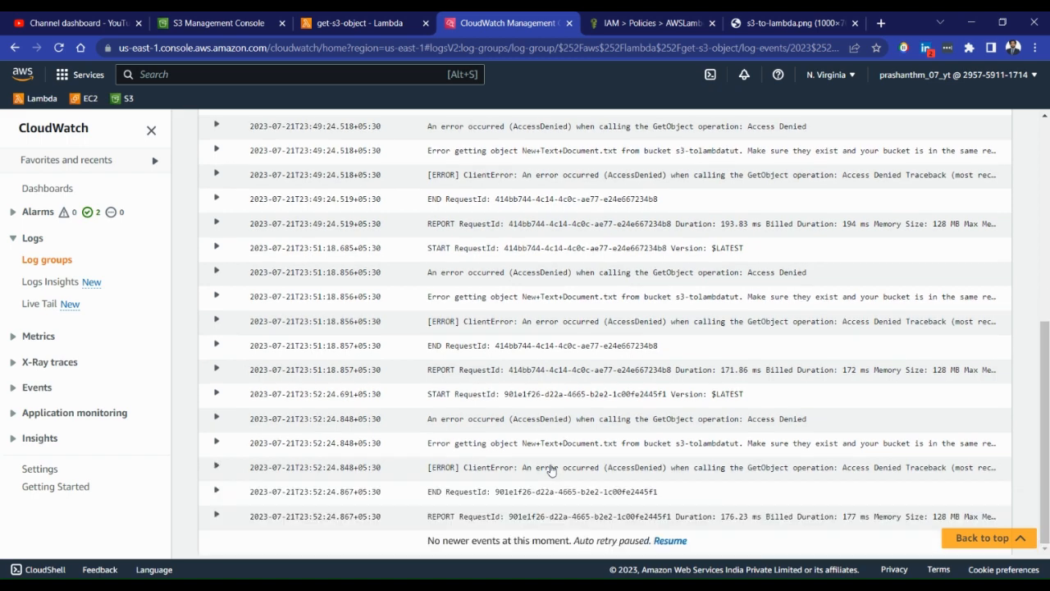
click(551, 468)
scroll(552, 467, down, 2)
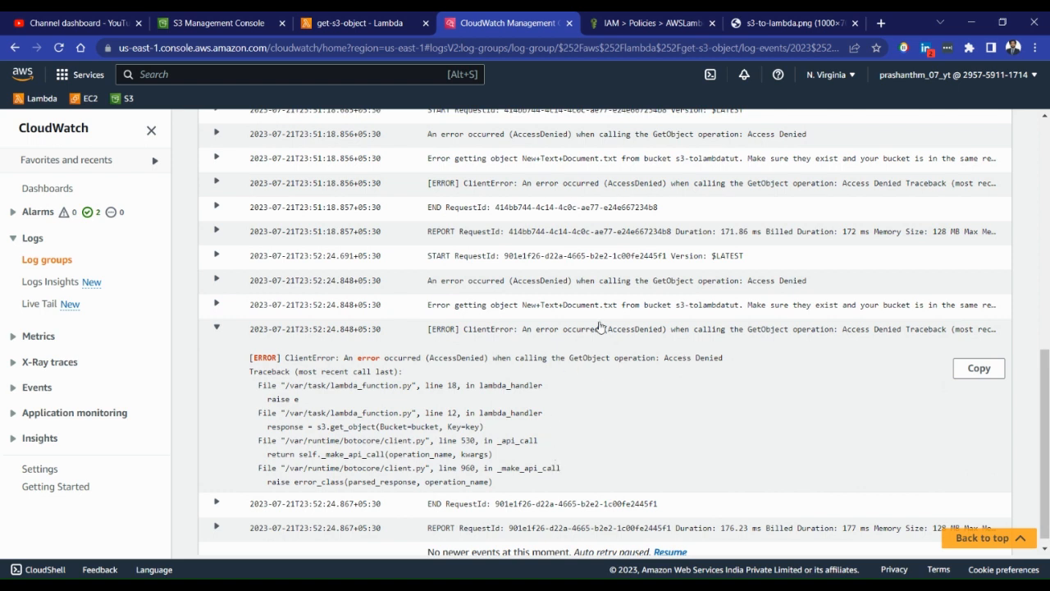
scroll(574, 328, up, 10)
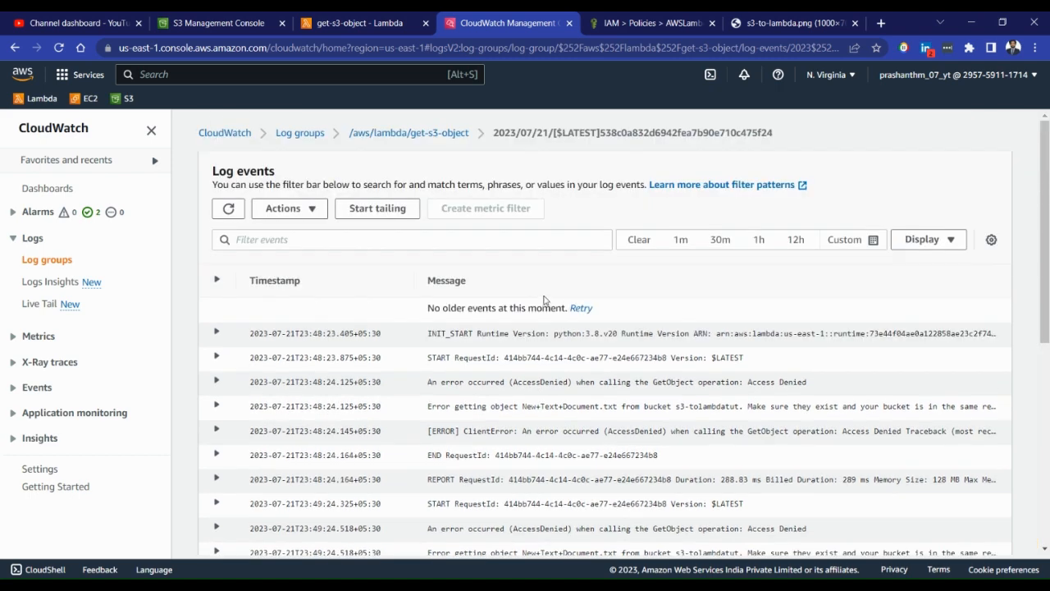
Return to the /aws/lambda/get-s3-object log group and refresh its list of log streams
click(457, 134)
scroll(821, 329, down, 2)
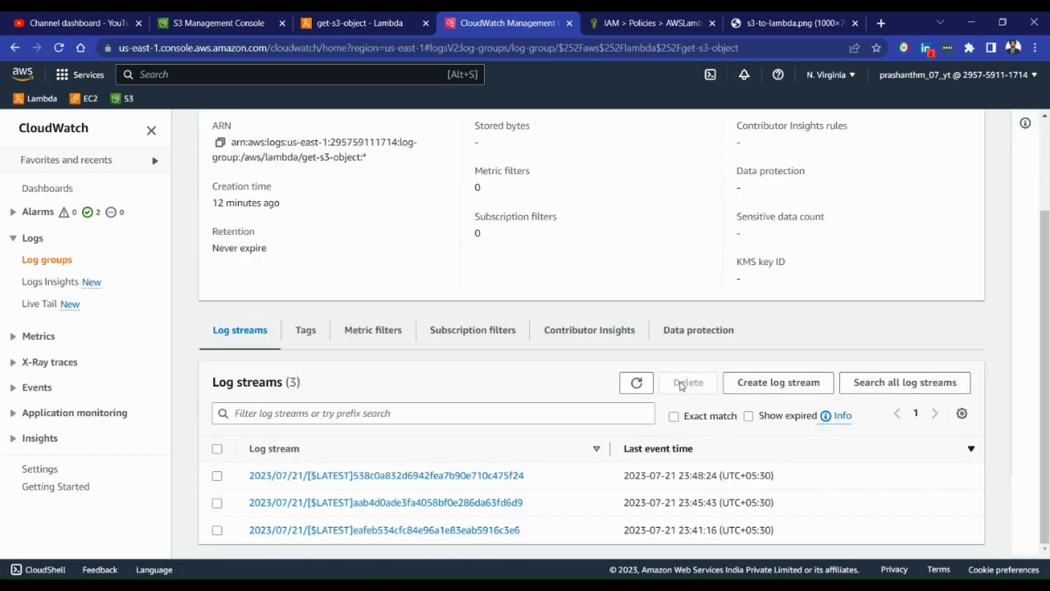
click(634, 380)
scroll(603, 380, down, 1)
Switch to the IAM policy and review its JSON, checking the s3GetPolicy statement's action and resource
click(630, 18)
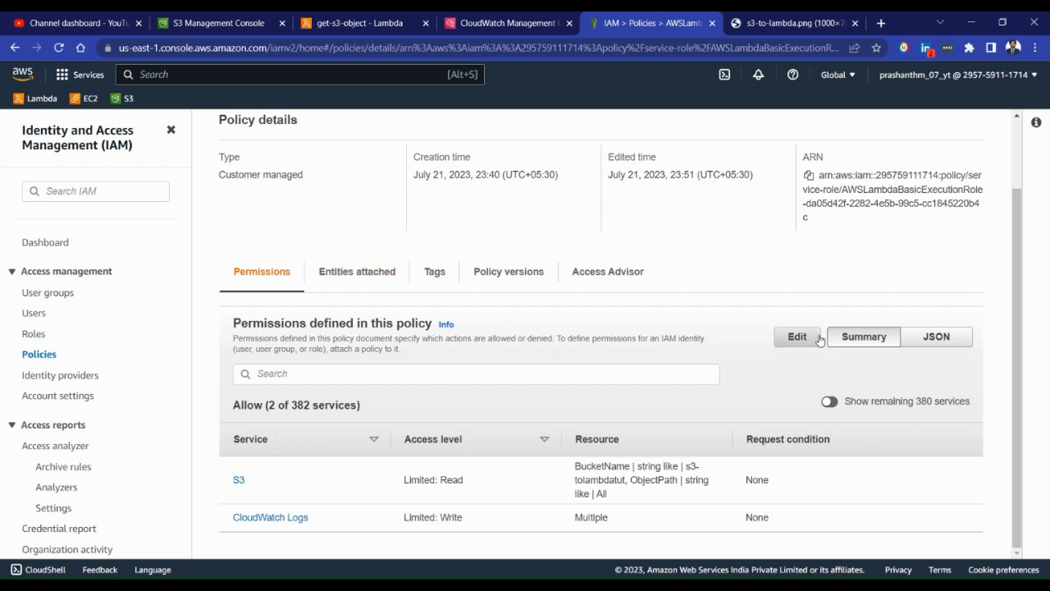
click(936, 337)
scroll(411, 397, down, 3)
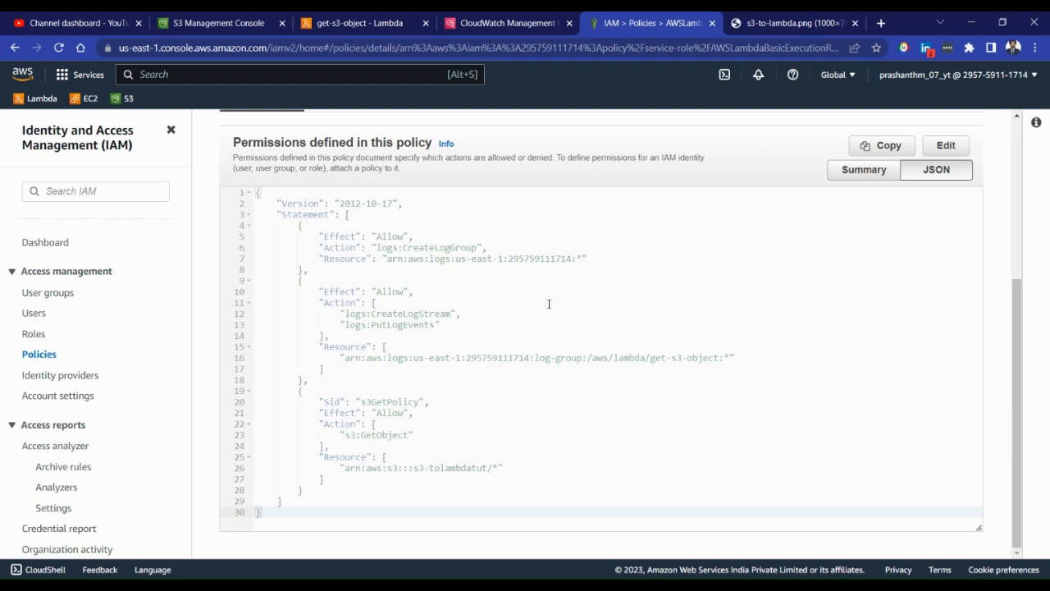
Switch to the get-s3-object function's lambda_function code and examine the s3.get_object call
click(361, 23)
click(242, 17)
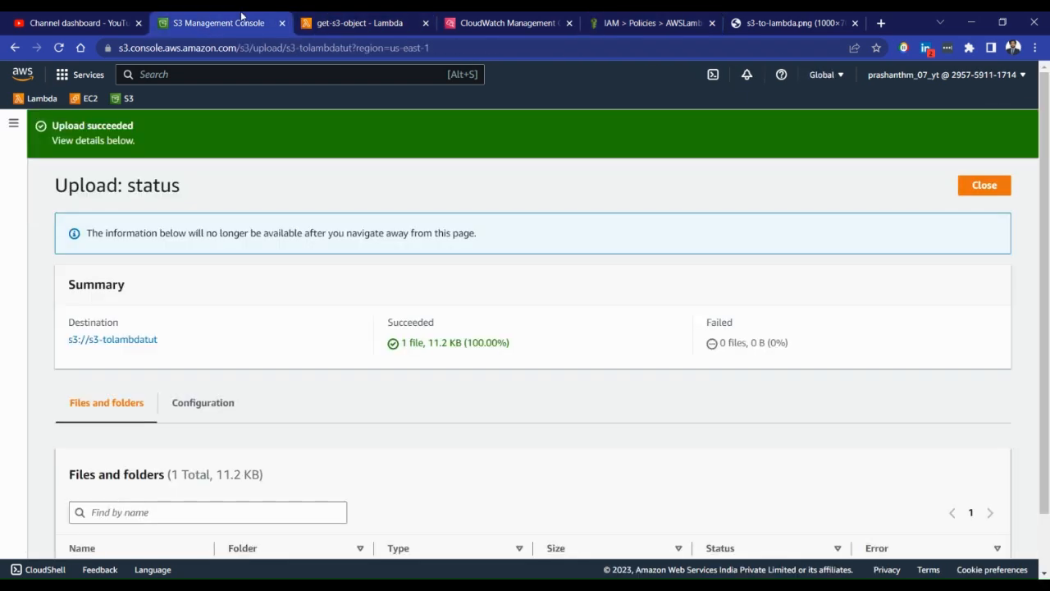
click(354, 23)
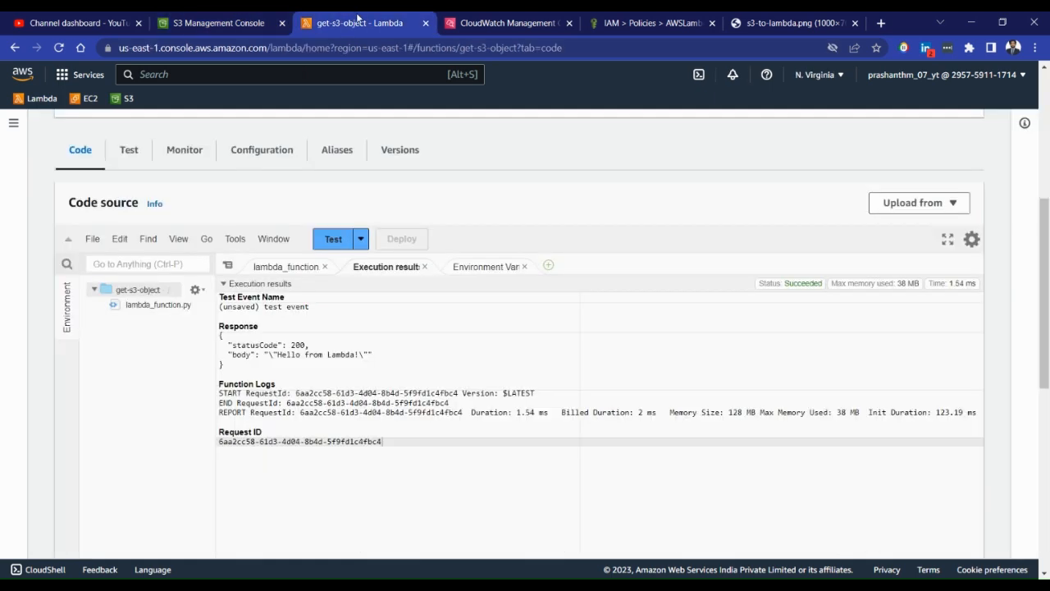
click(285, 268)
click(417, 390)
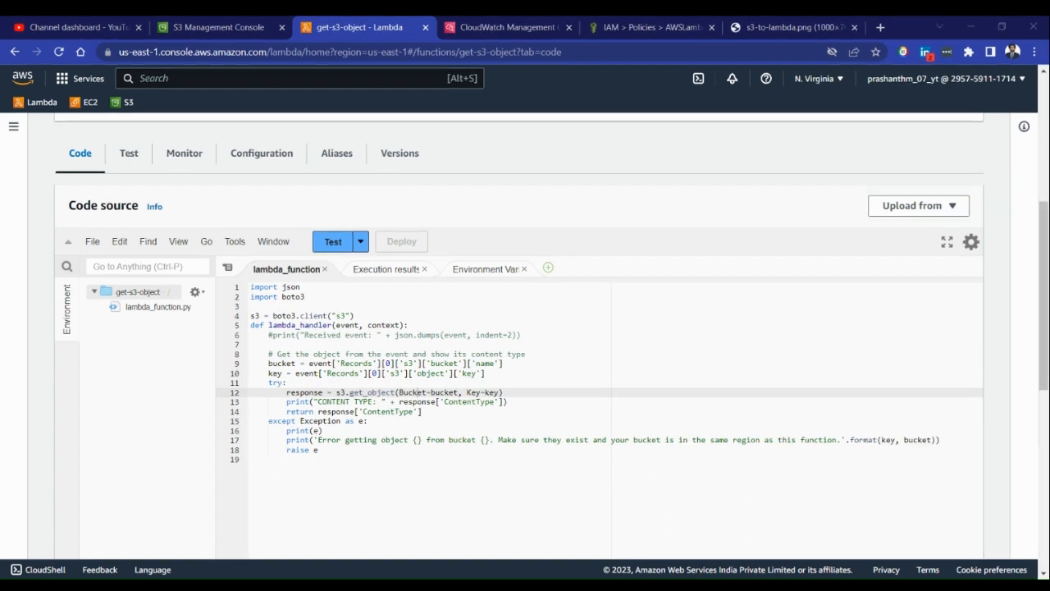
Switch to S3, upload 1650962178889.jpg from the data (E:) drive to the s3-tolambdatut bucket, and close the upload status
click(219, 27)
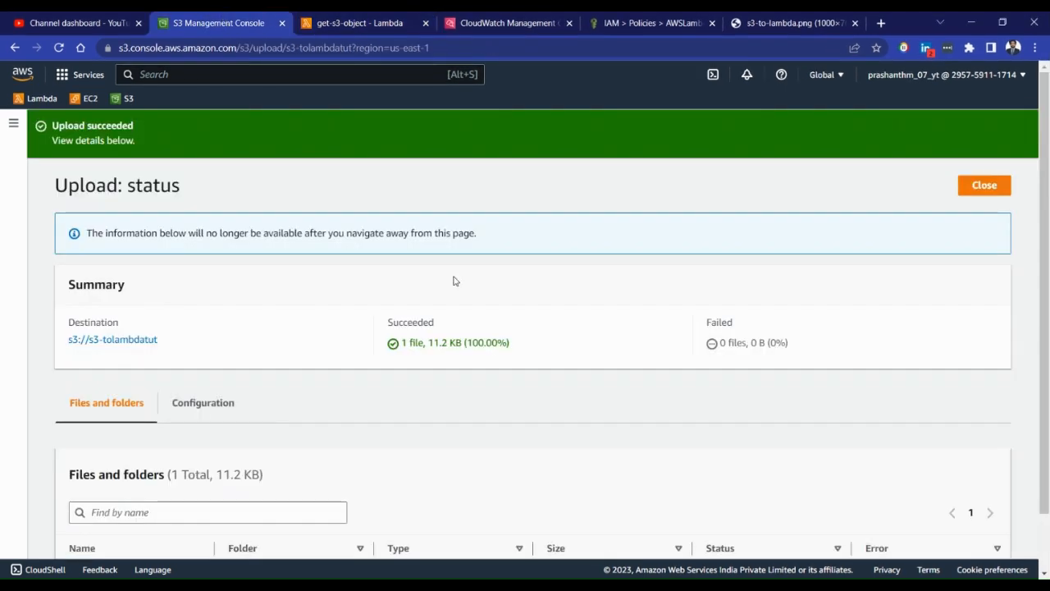
click(984, 185)
click(743, 308)
click(464, 317)
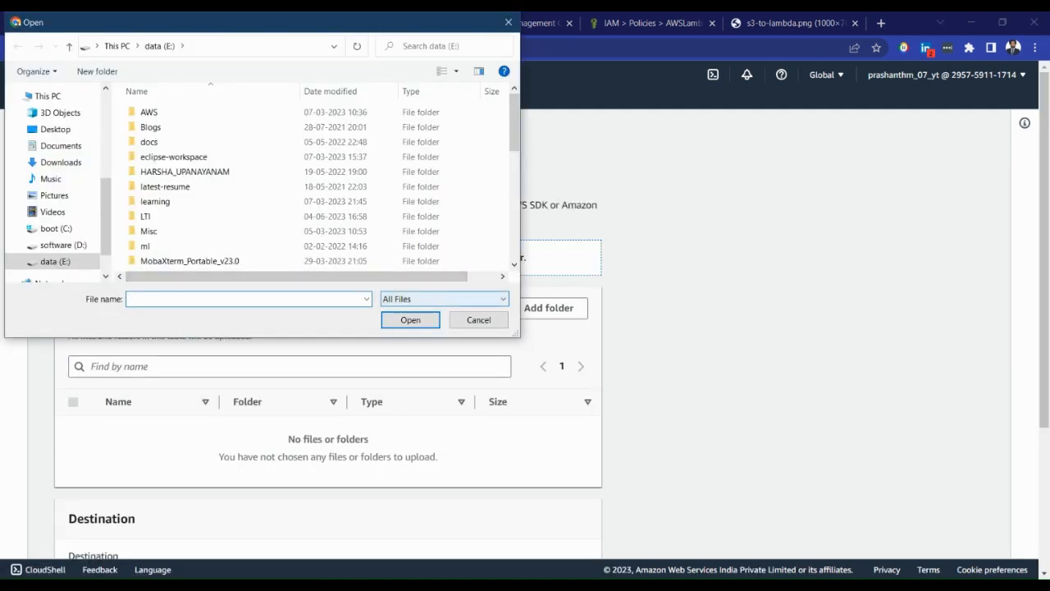
scroll(320, 189, down, 8)
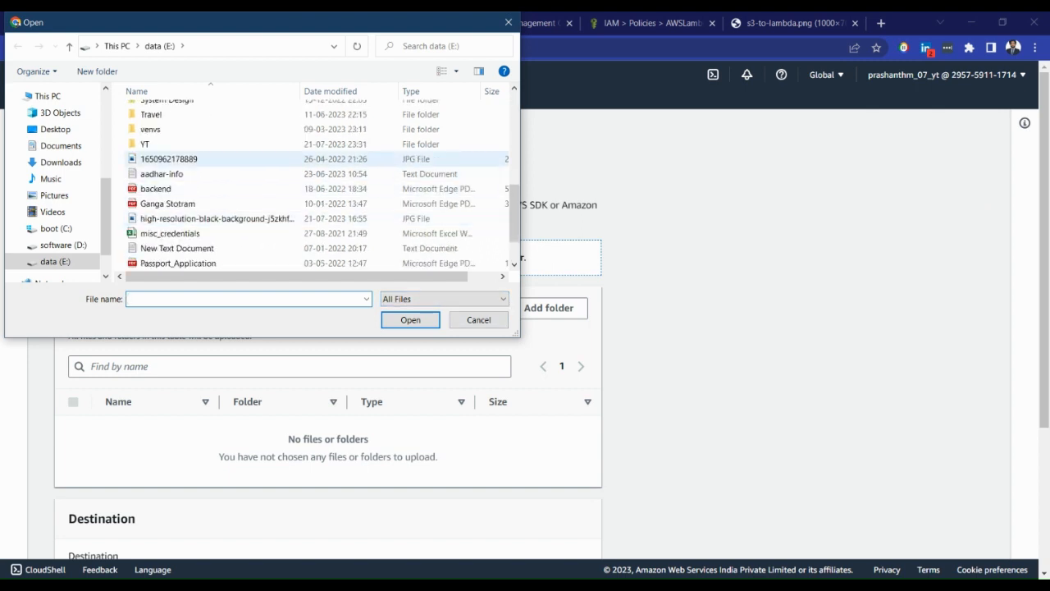
double_click(168, 158)
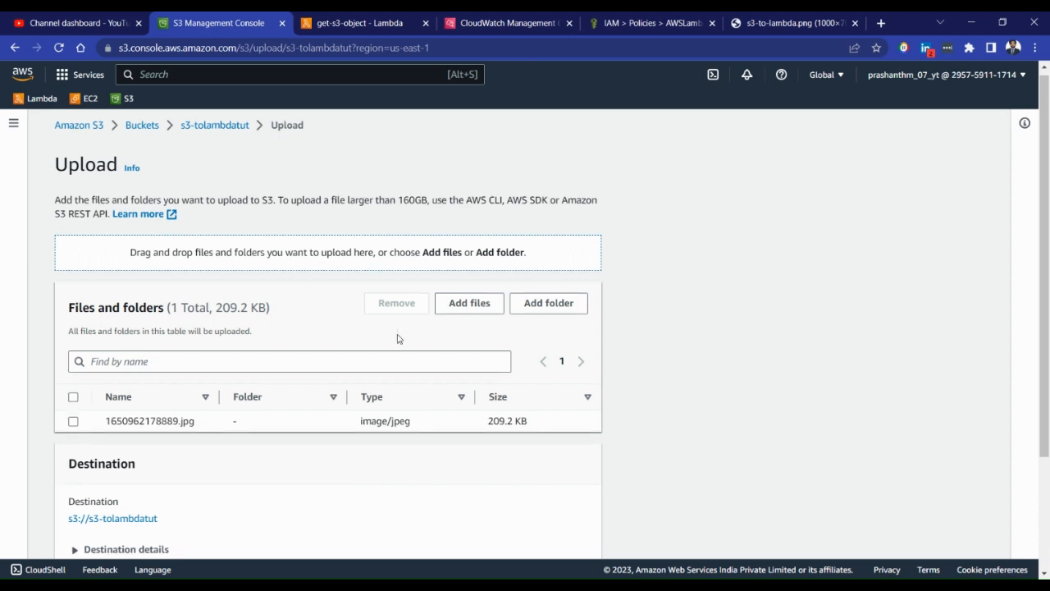
scroll(514, 497, down, 4)
click(556, 533)
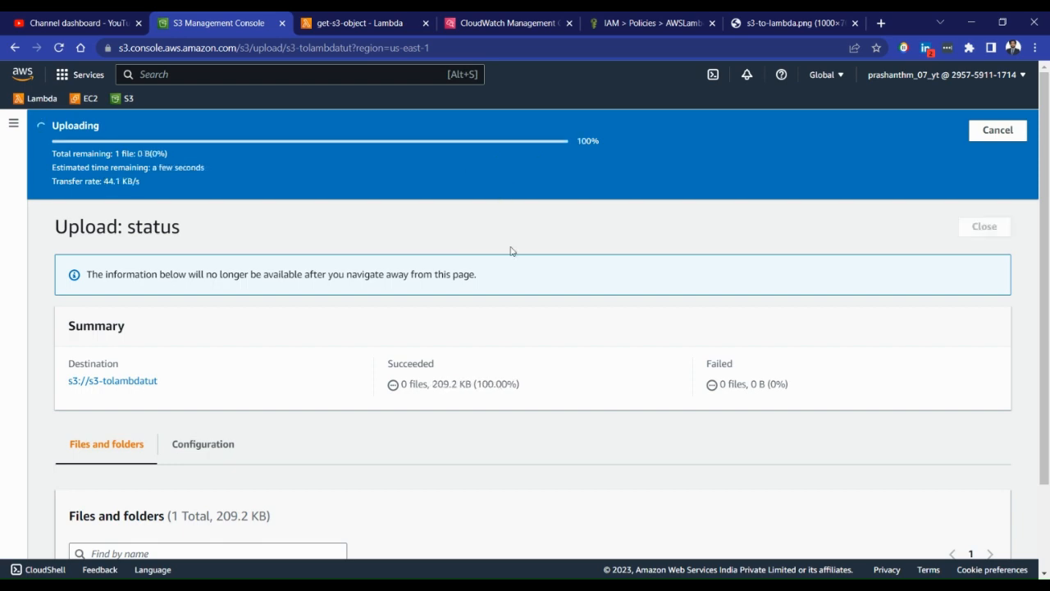
click(985, 185)
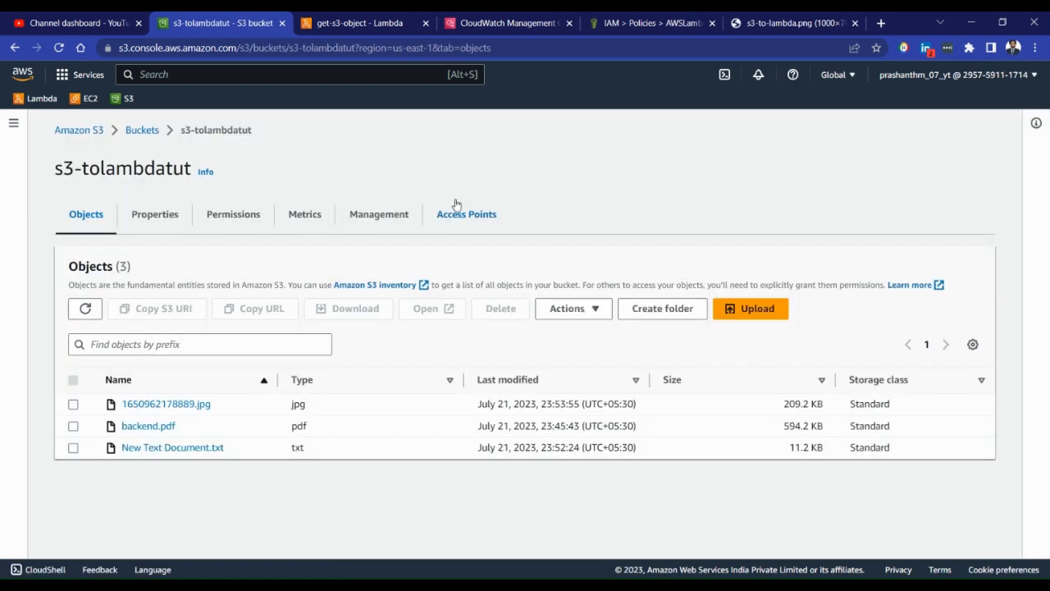
Refresh the get-s3-object log streams in CloudWatch, open the most recent stream, and expand its latest CONTENT TYPE event
click(487, 16)
click(636, 379)
scroll(633, 349, down, 1)
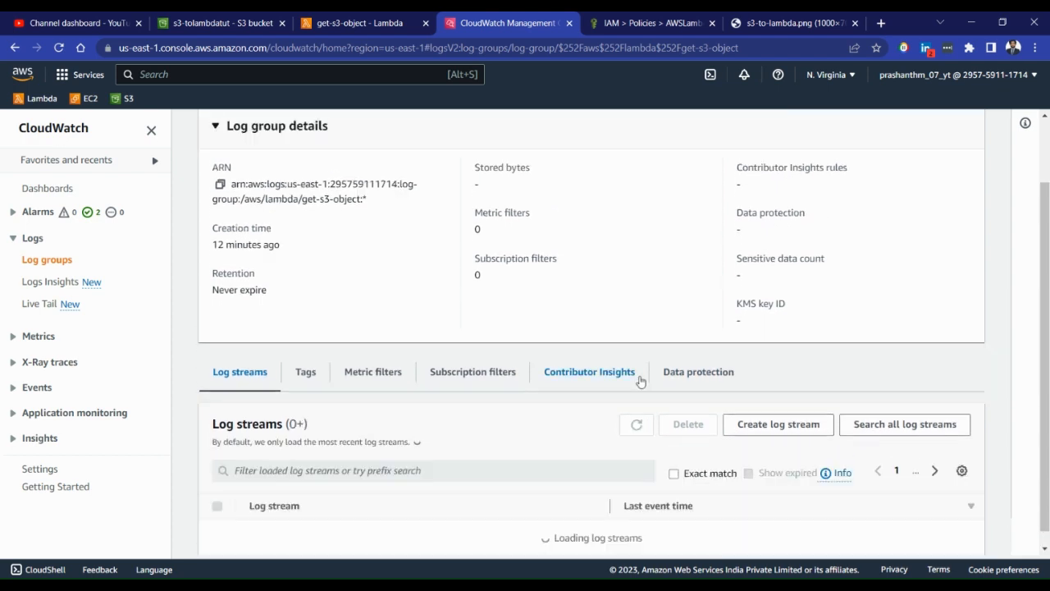
scroll(641, 381, down, 1)
click(639, 383)
scroll(639, 383, down, 1)
click(467, 474)
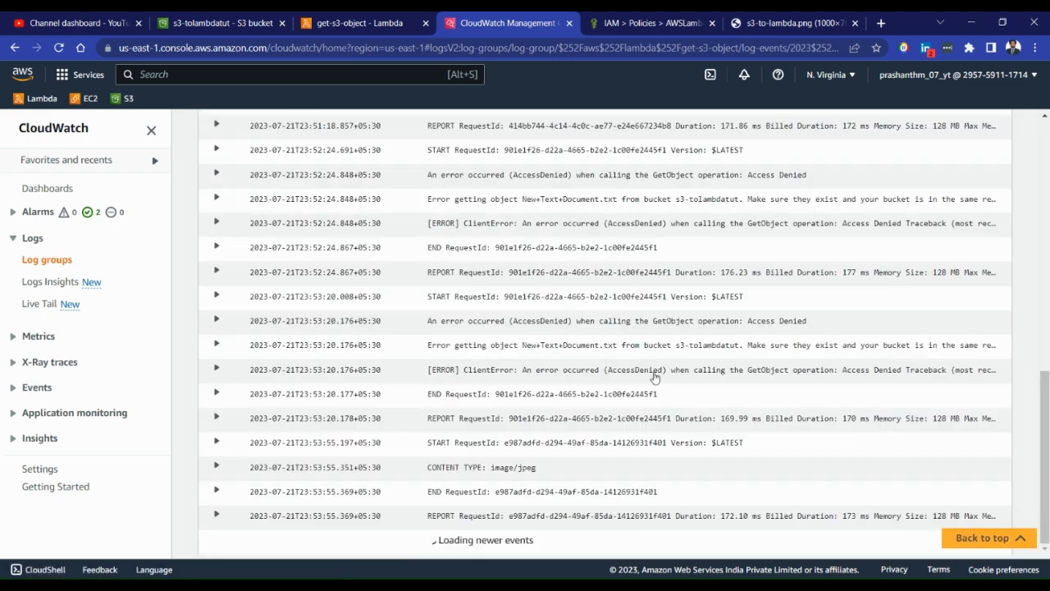
click(536, 471)
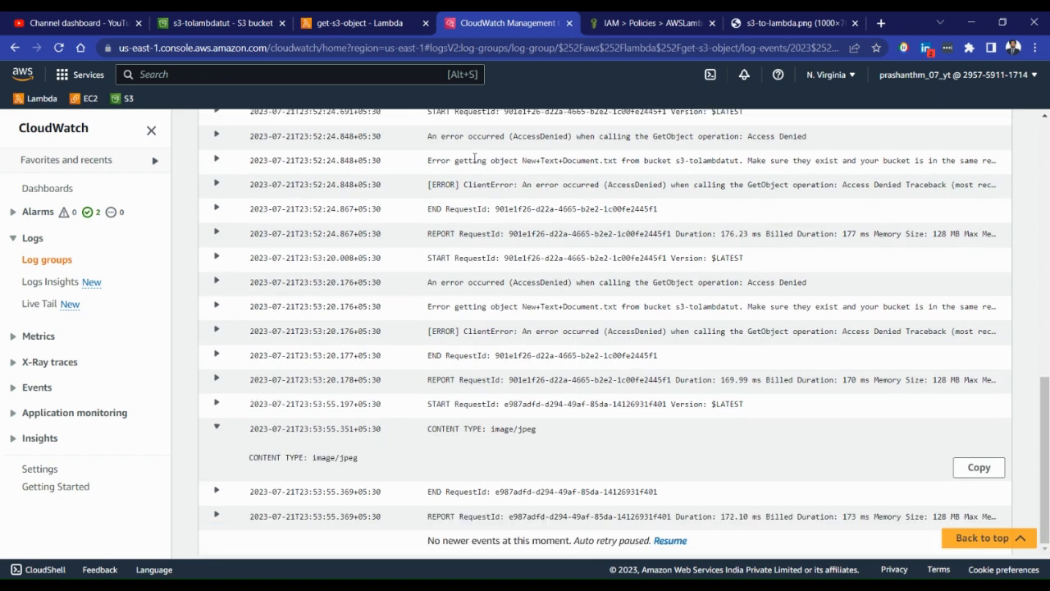
Compare the CONTENT TYPE print statement in the Lambda code with the value logged in CloudWatch
click(361, 23)
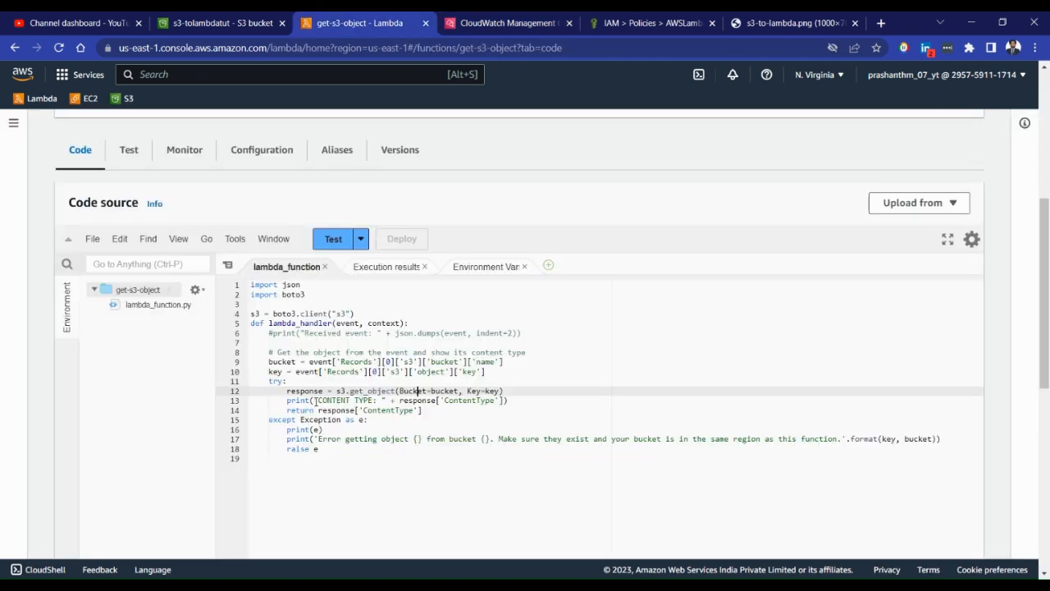
click(486, 27)
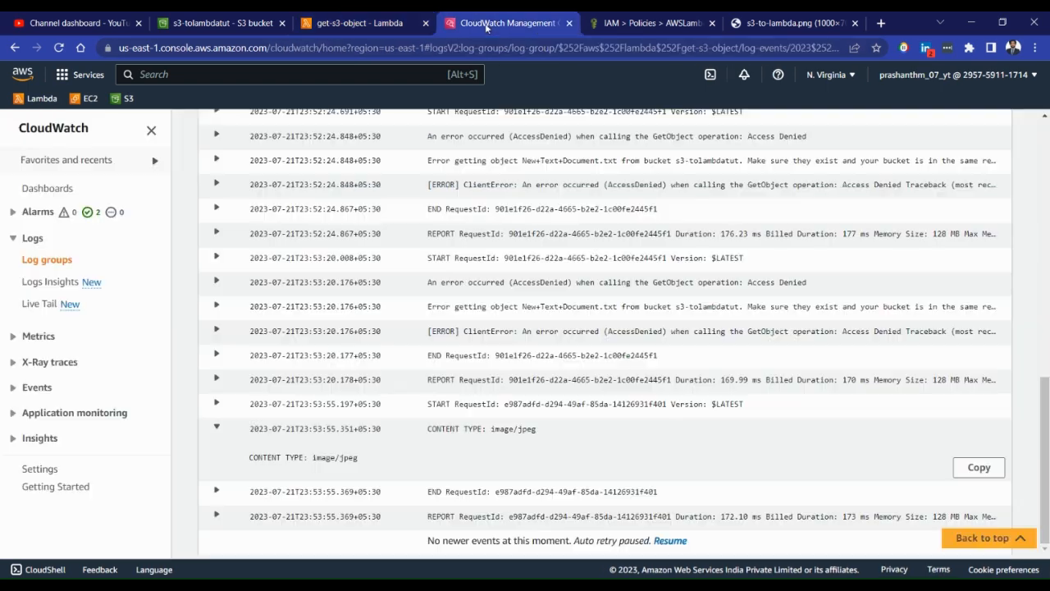
drag(491, 430, 537, 434)
click(543, 432)
Review the Lambda code's get_object line alongside the object list of the s3-tolambdatut bucket
click(361, 23)
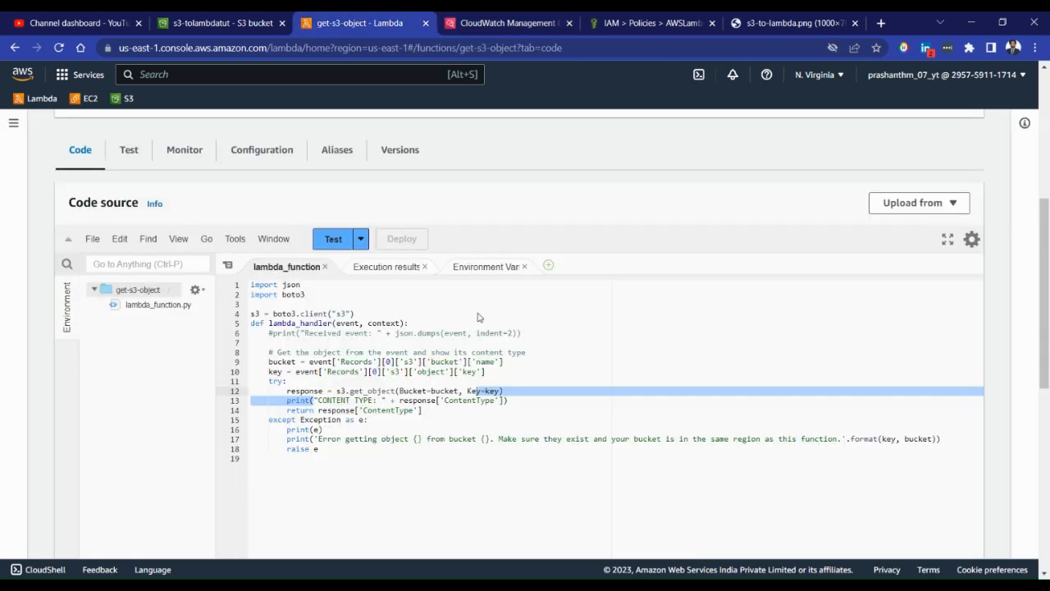
click(559, 389)
click(206, 18)
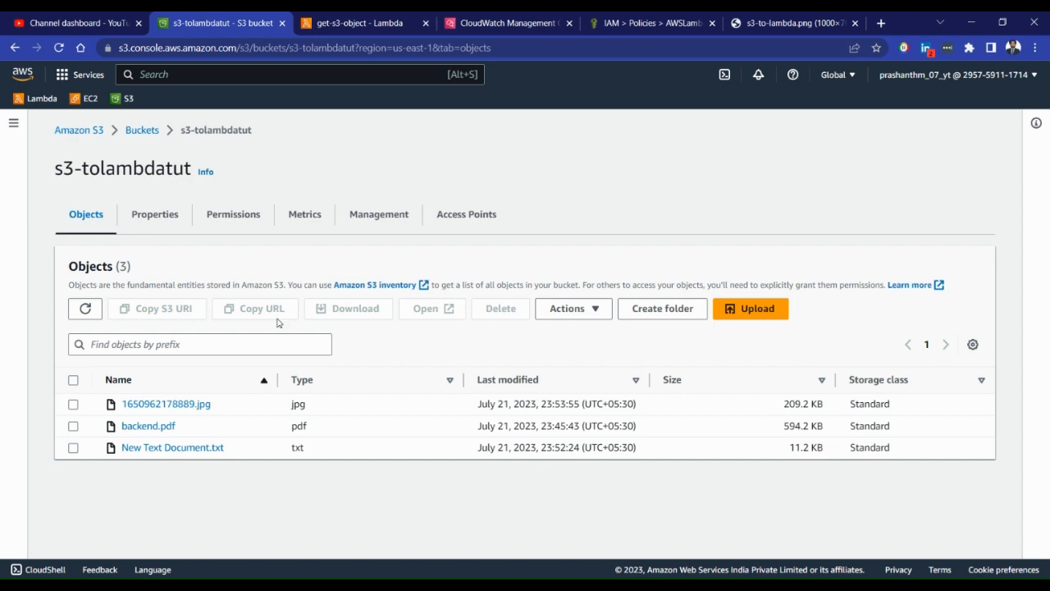
click(355, 18)
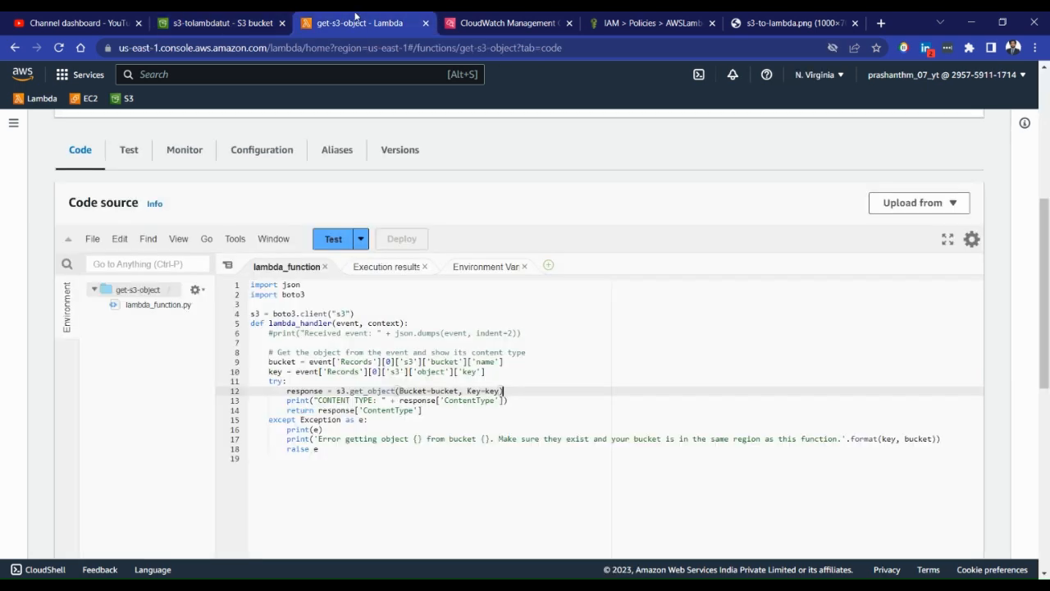